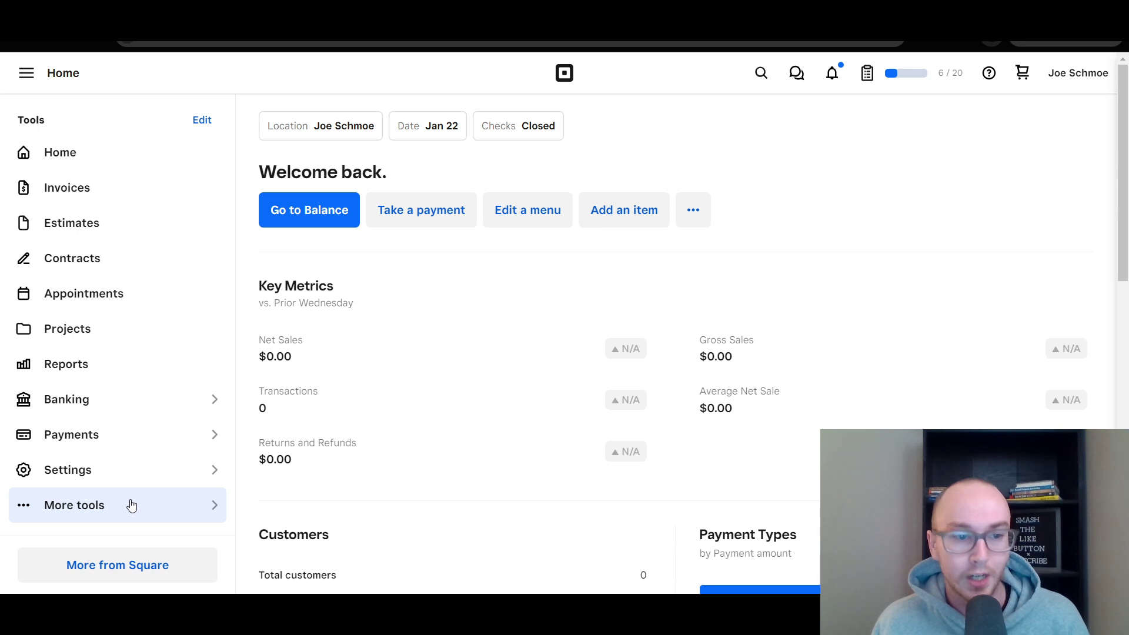
# Go to the Online sales channel from the Sales channels section of More tools
pyautogui.click(221, 505)
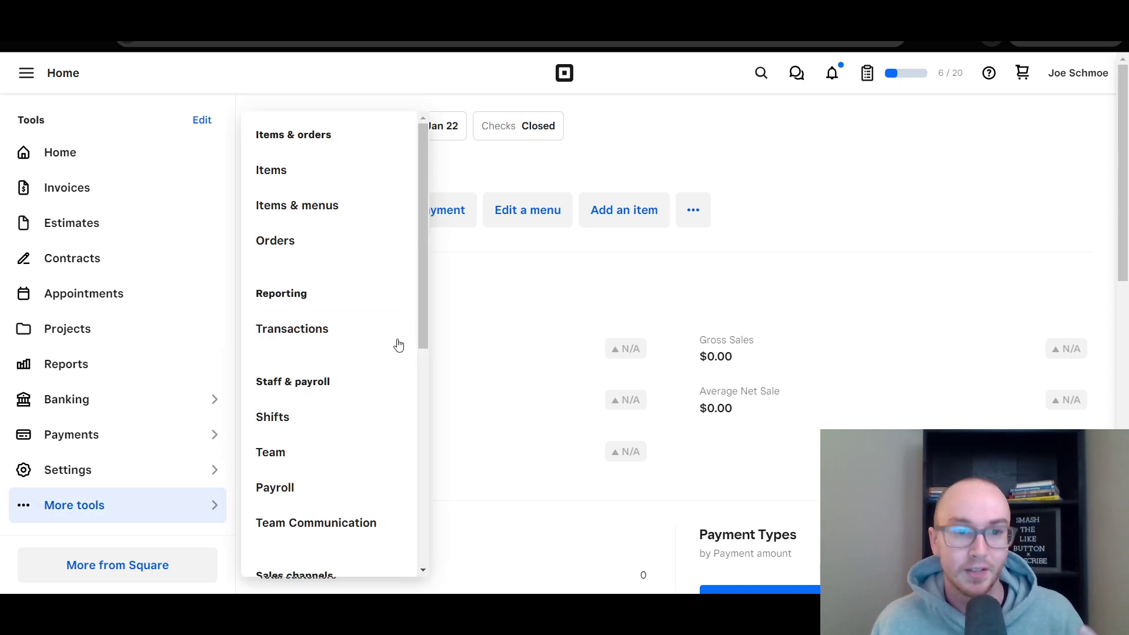
pyautogui.scroll(-5, 386, 386)
pyautogui.scroll(-1, 378, 388)
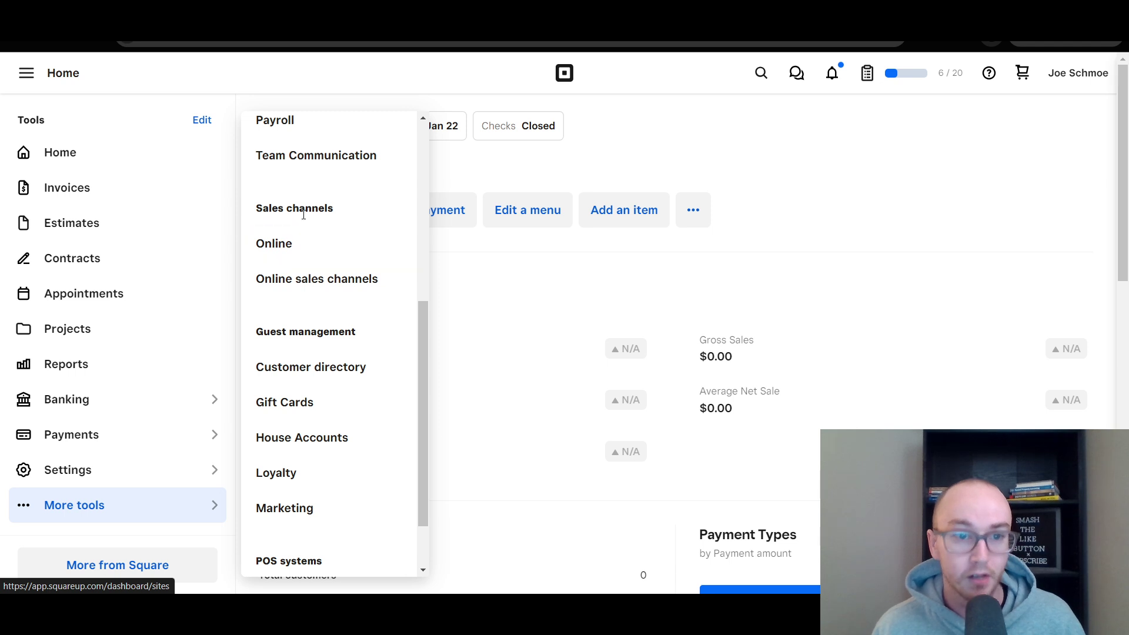
pyautogui.click(346, 249)
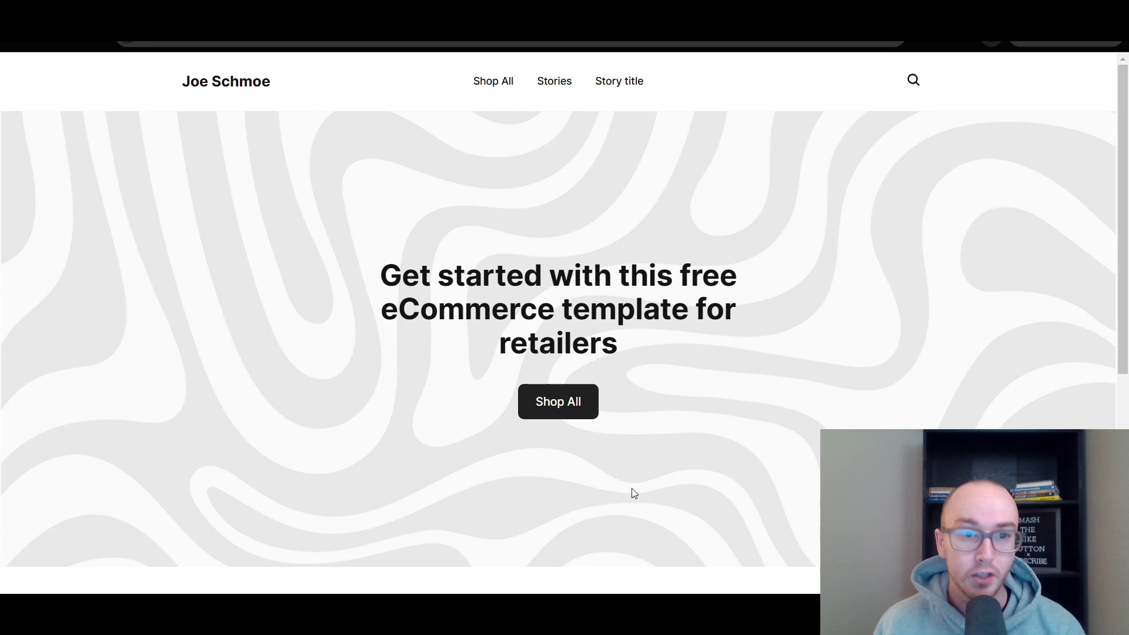
pyautogui.scroll(-6, 630, 494)
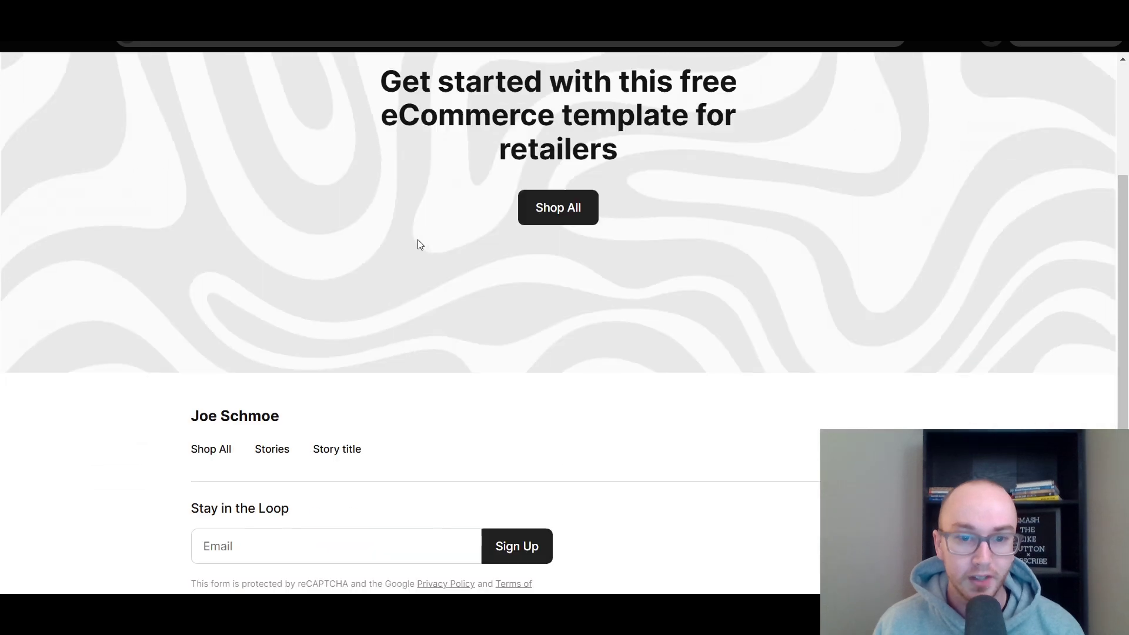
pyautogui.scroll(7, 600, 327)
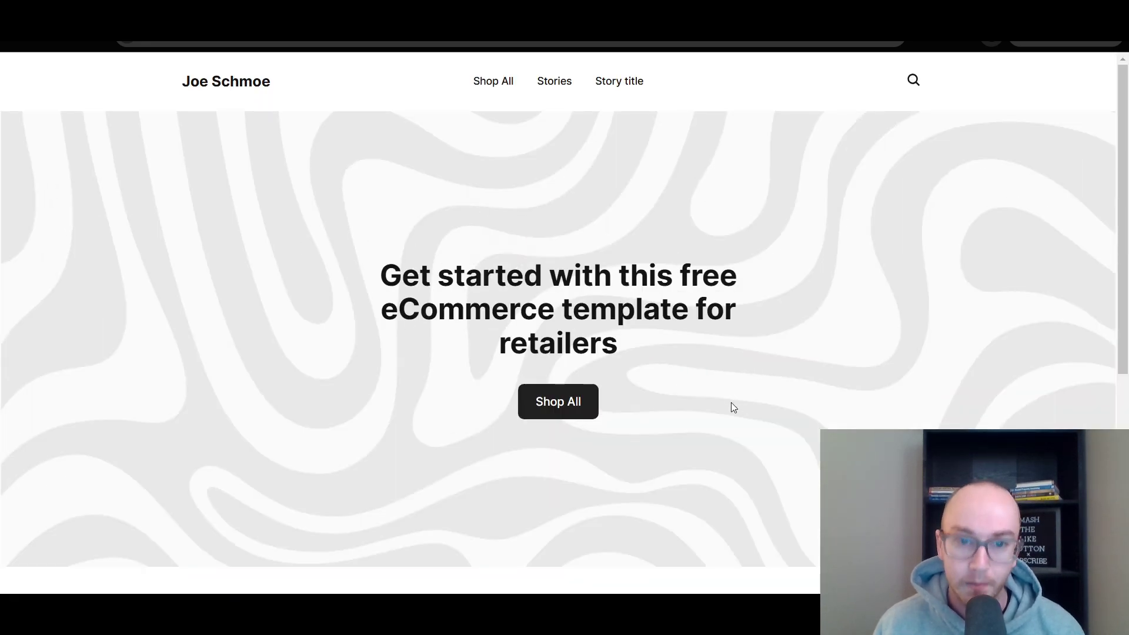
pyautogui.scroll(-2, 731, 406)
pyautogui.scroll(2, 547, 328)
pyautogui.scroll(1, 496, 316)
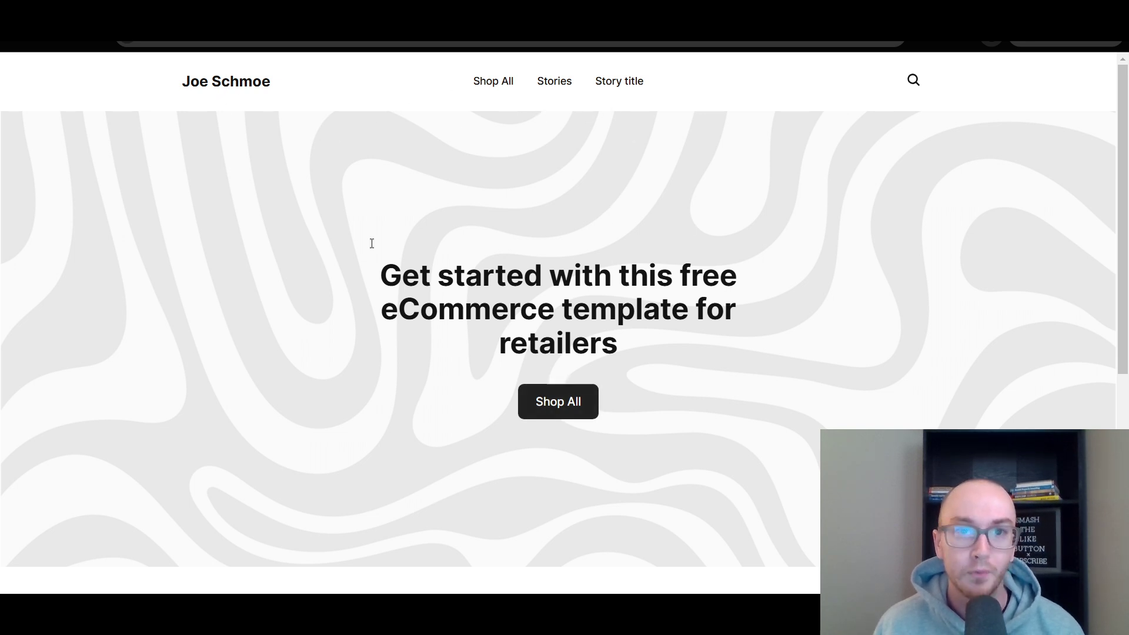
pyautogui.scroll(-2, 612, 118)
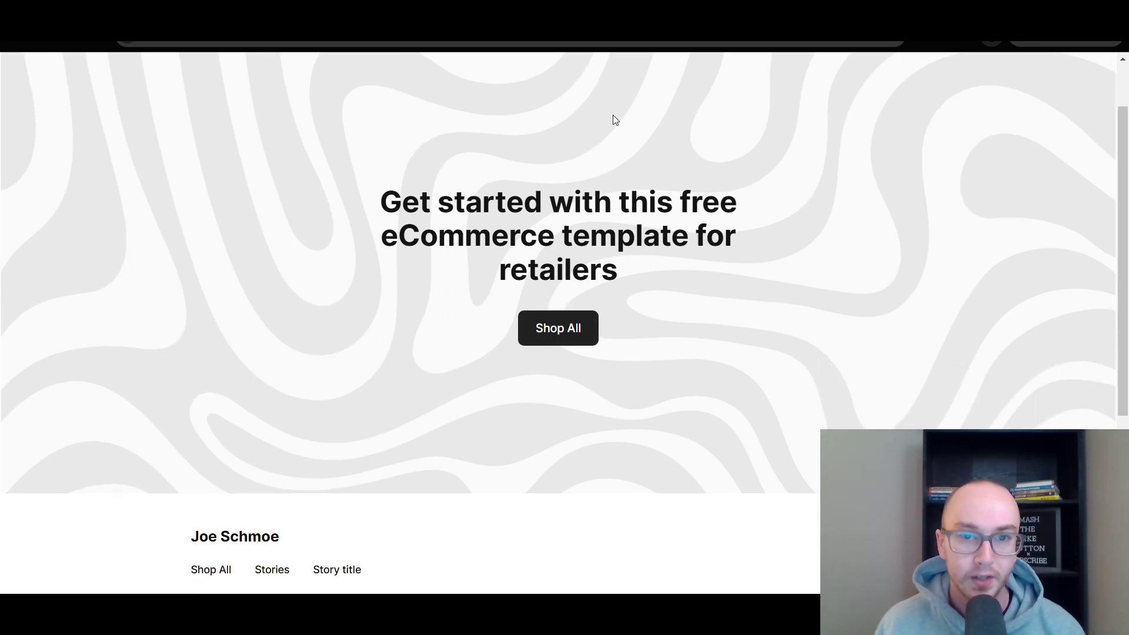
pyautogui.scroll(2, 606, 154)
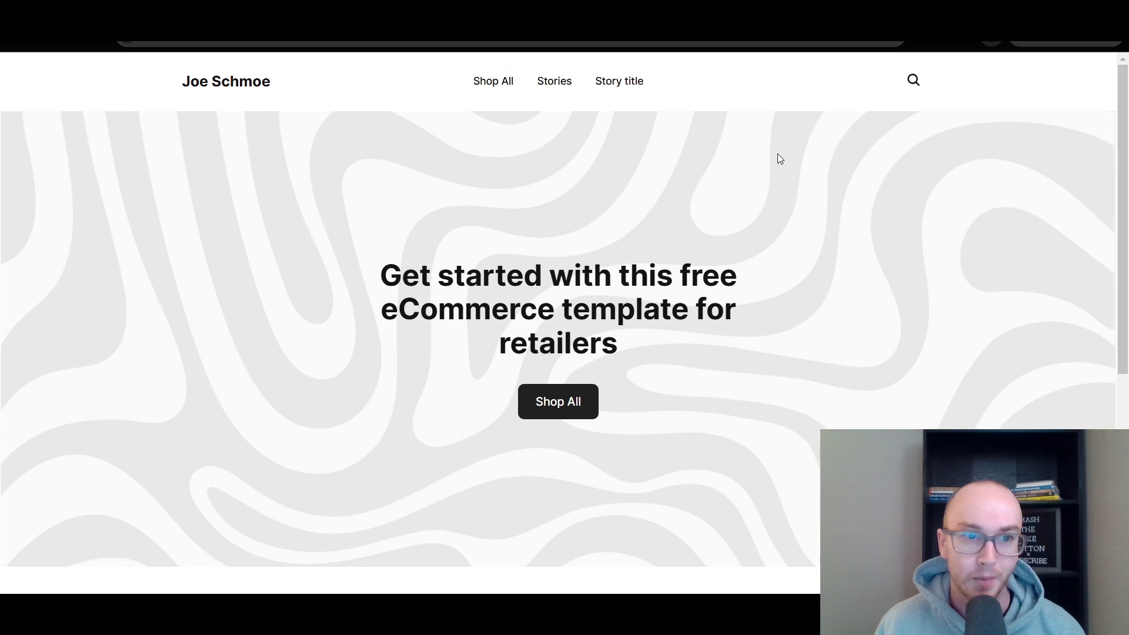
pyautogui.moveTo(361, 279); pyautogui.dragTo(653, 330)
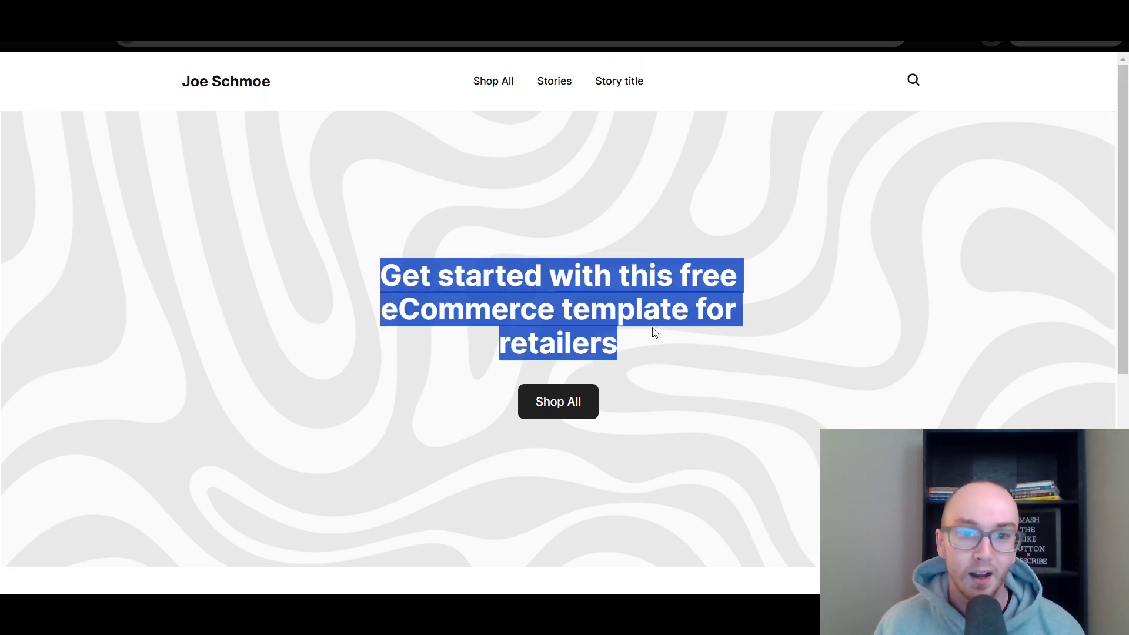
pyautogui.click(649, 334)
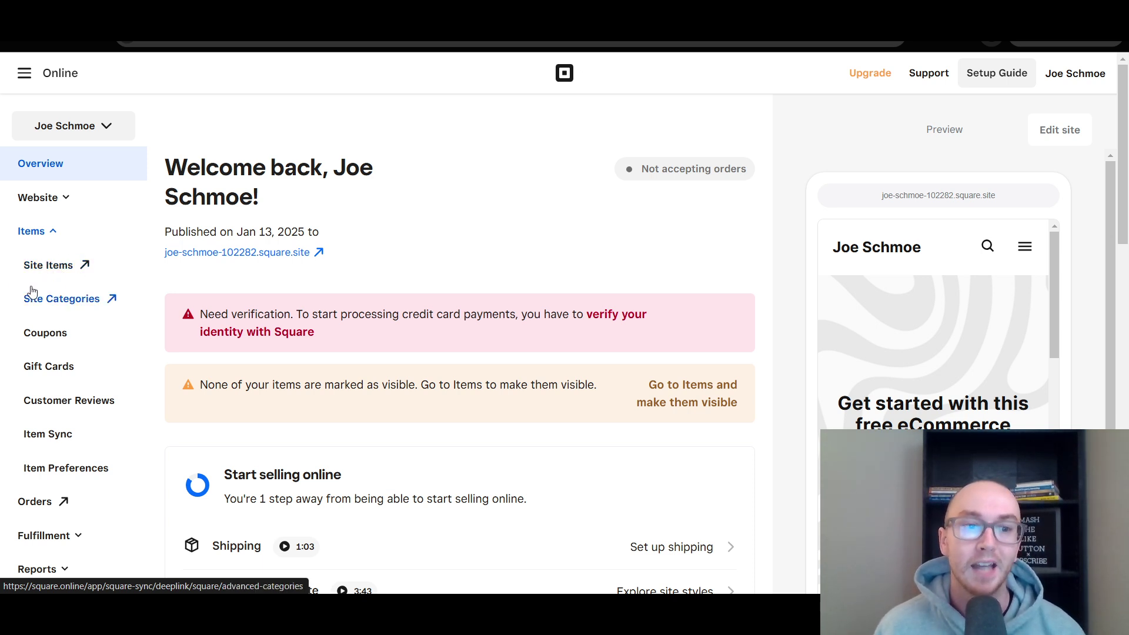
# Open Items > Site Items to list Sample beverage 1, Sample beverage 2 and Shirt
pyautogui.click(61, 199)
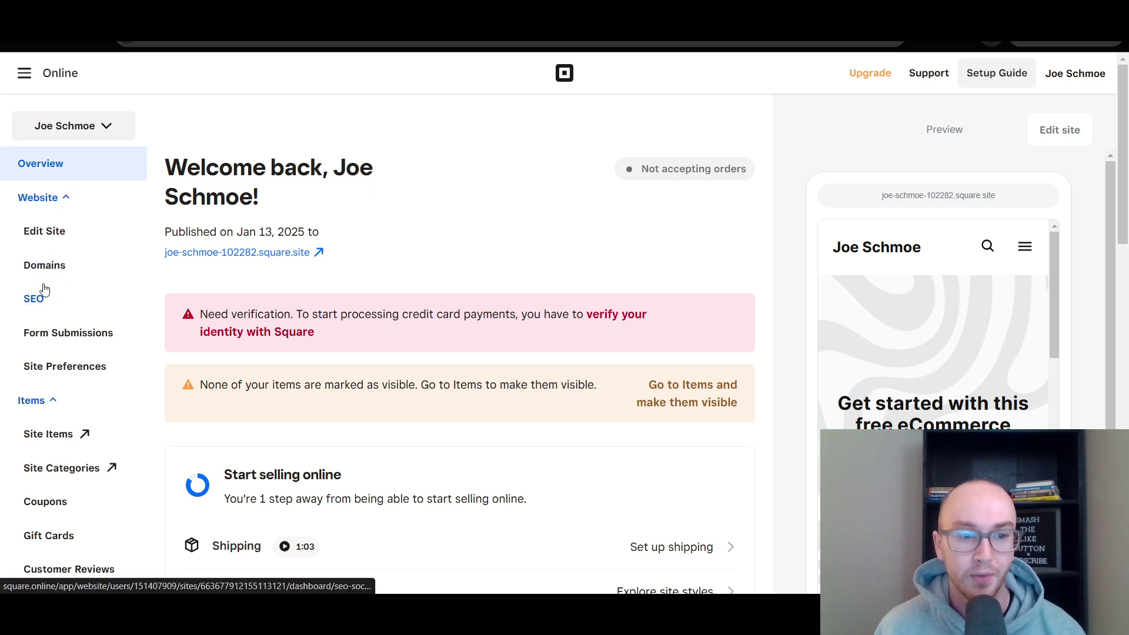
pyautogui.click(64, 202)
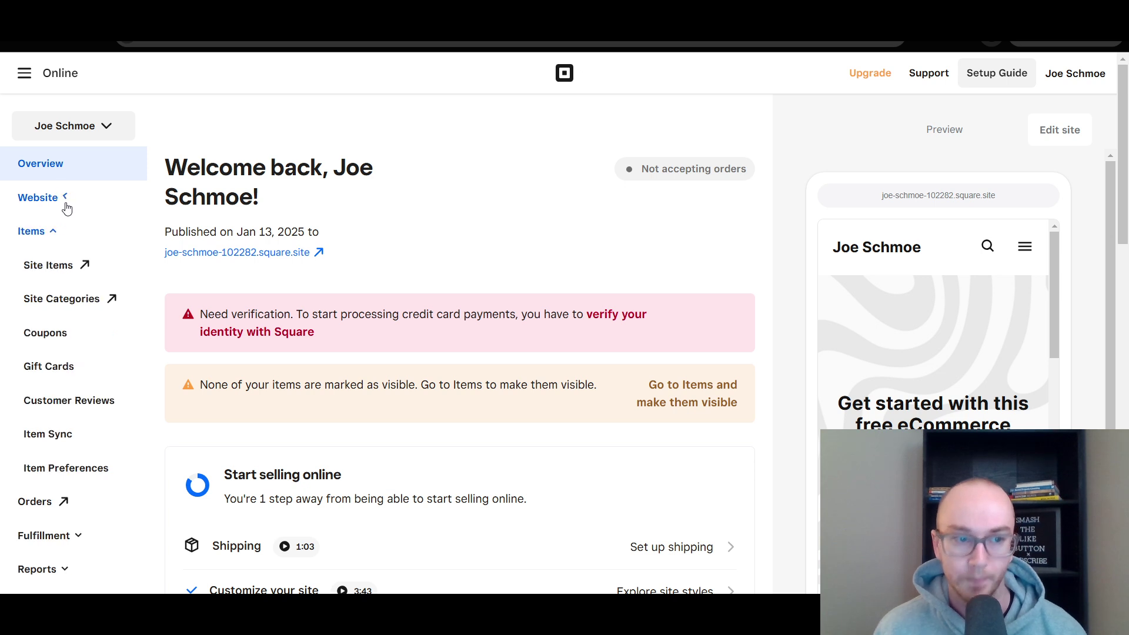
pyautogui.click(56, 266)
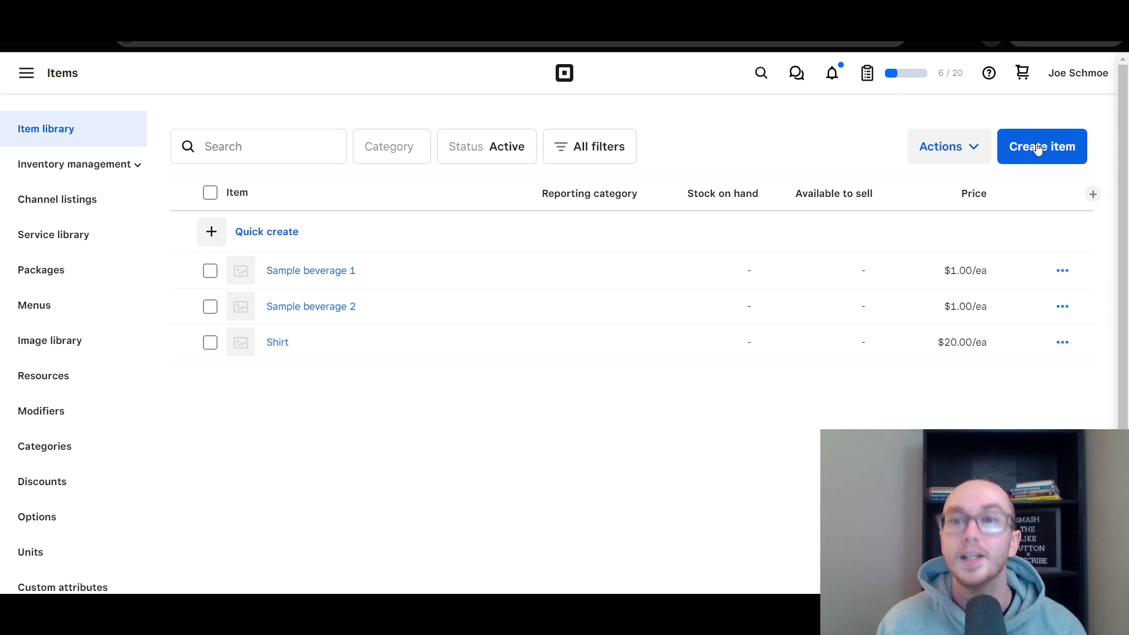
# Open the Shirt item's edit page and scroll to its Where it's sold section
pyautogui.click(328, 353)
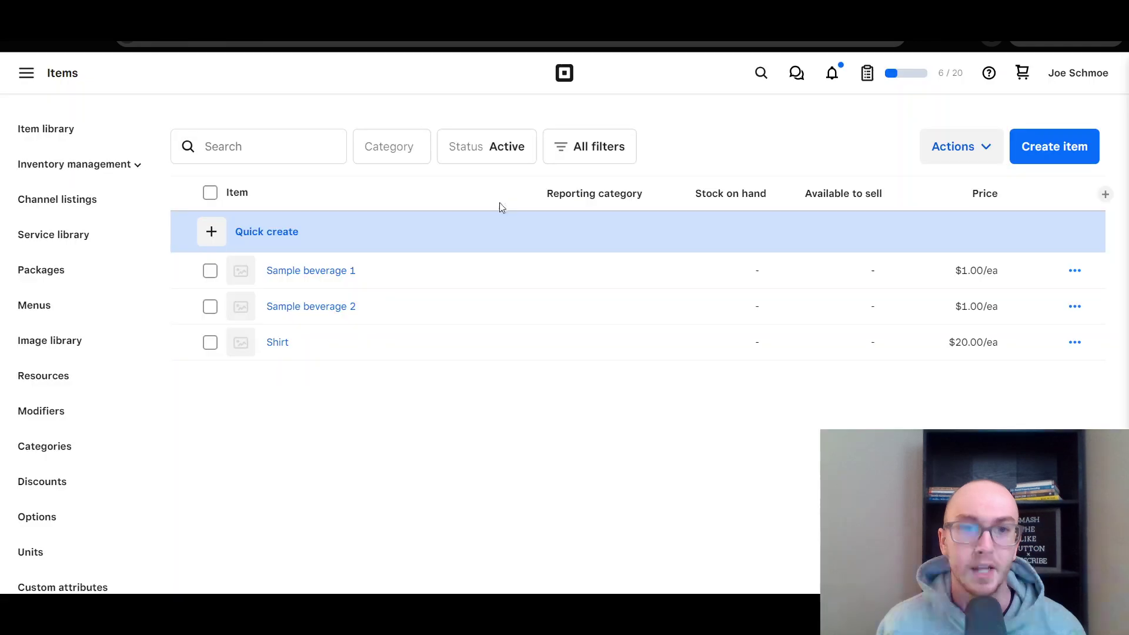
pyautogui.click(235, 356)
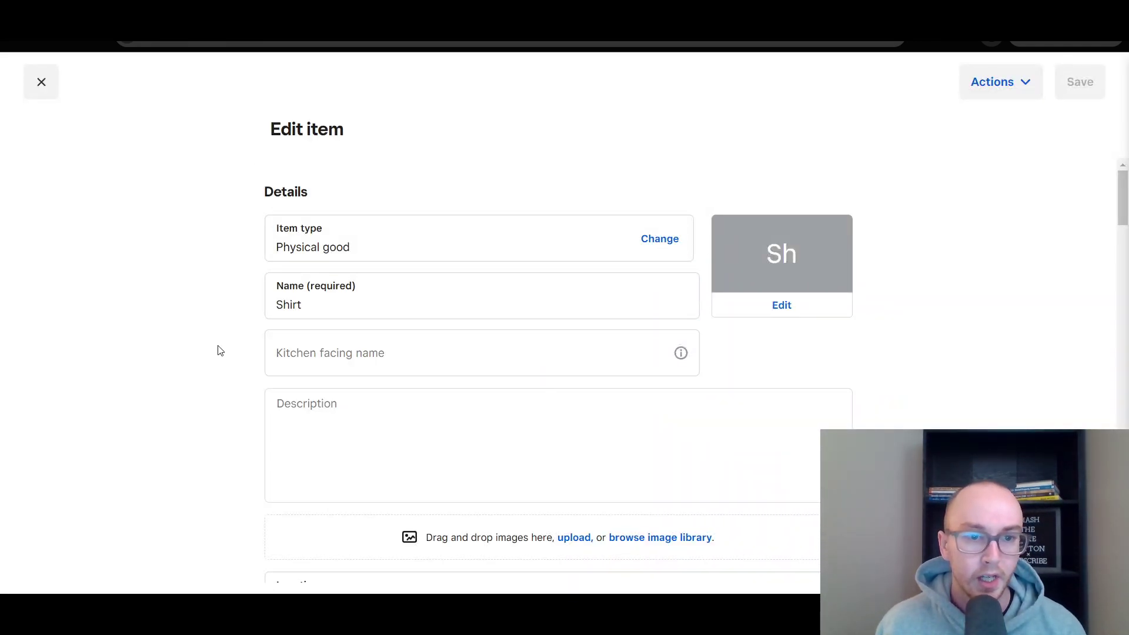
pyautogui.scroll(-1, 221, 350)
pyautogui.click(327, 205)
pyautogui.click(246, 344)
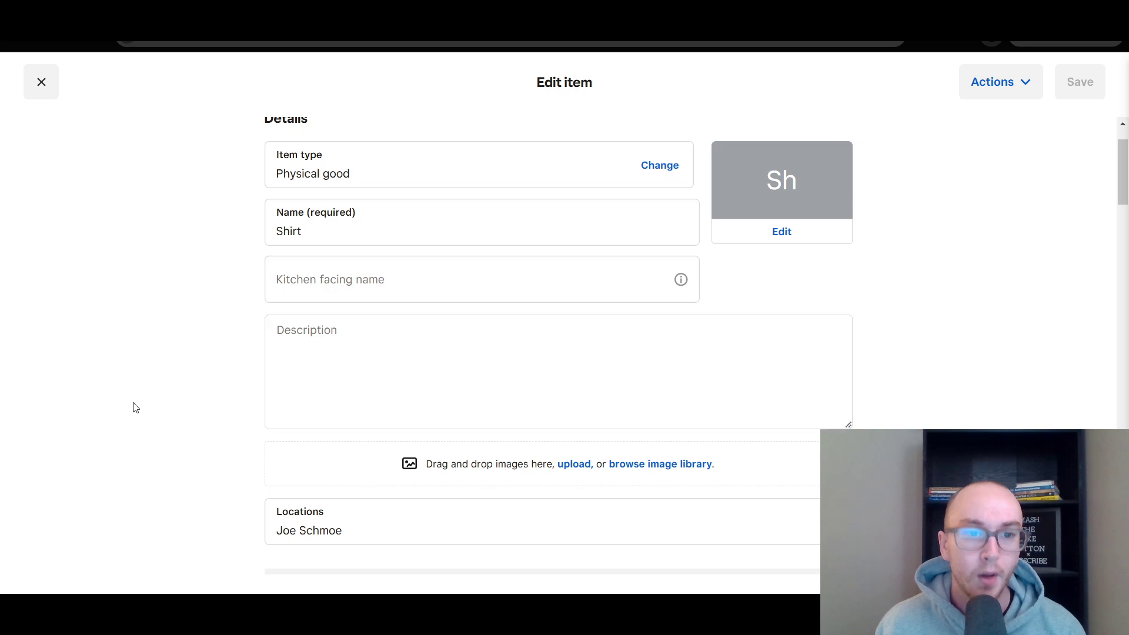
pyautogui.scroll(-2, 234, 383)
pyautogui.scroll(-5, 235, 374)
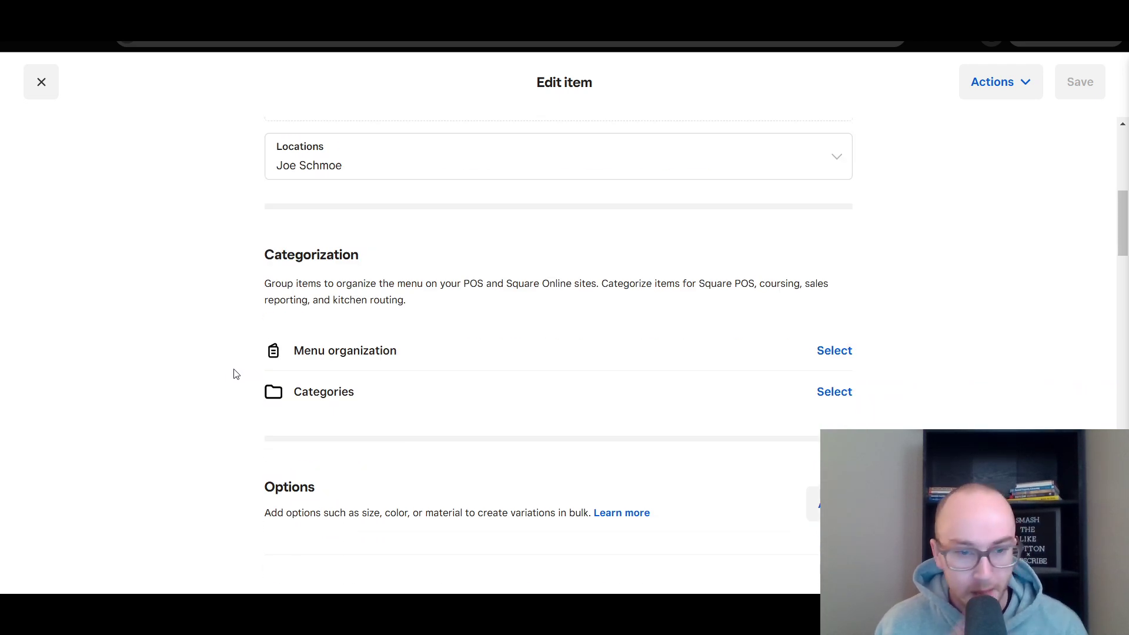
pyautogui.scroll(-7, 234, 374)
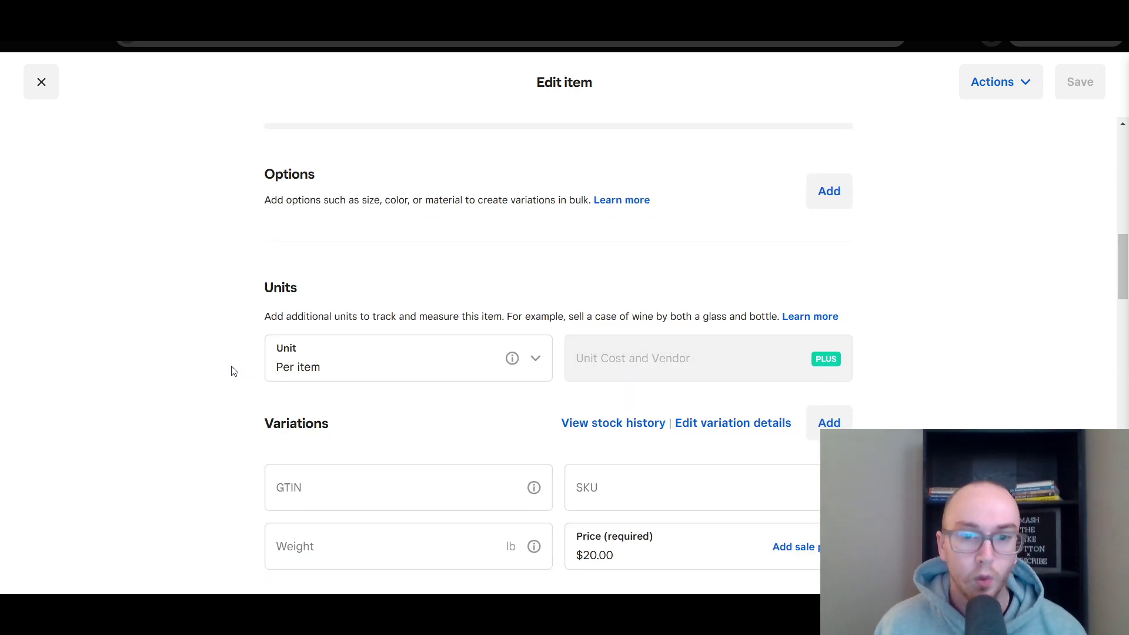
pyautogui.scroll(-15, 234, 371)
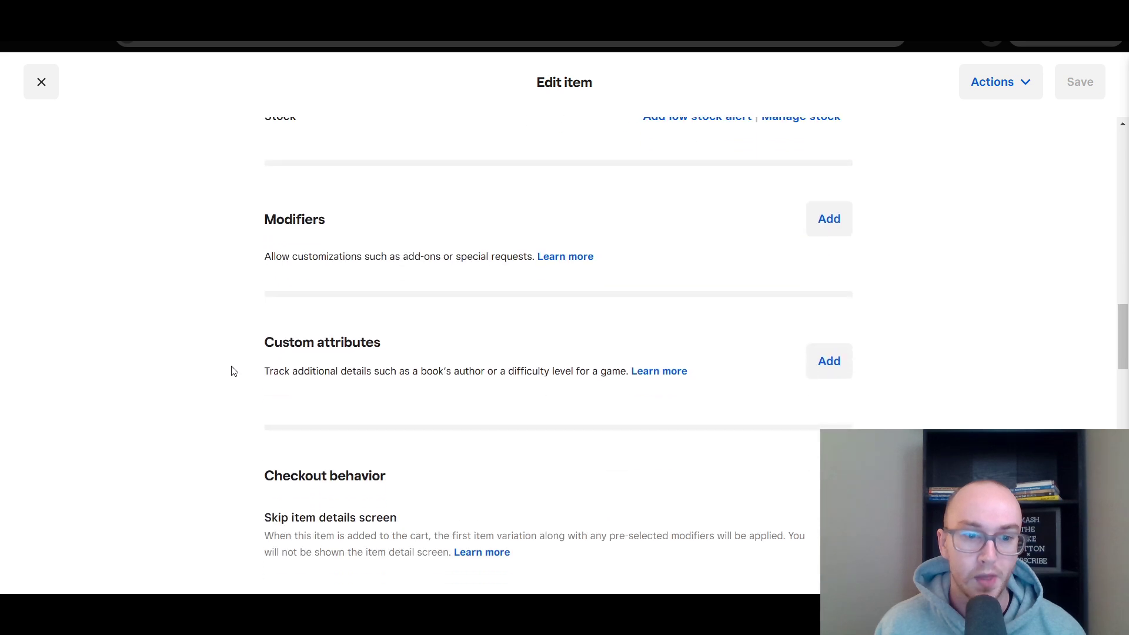
pyautogui.scroll(3, 233, 371)
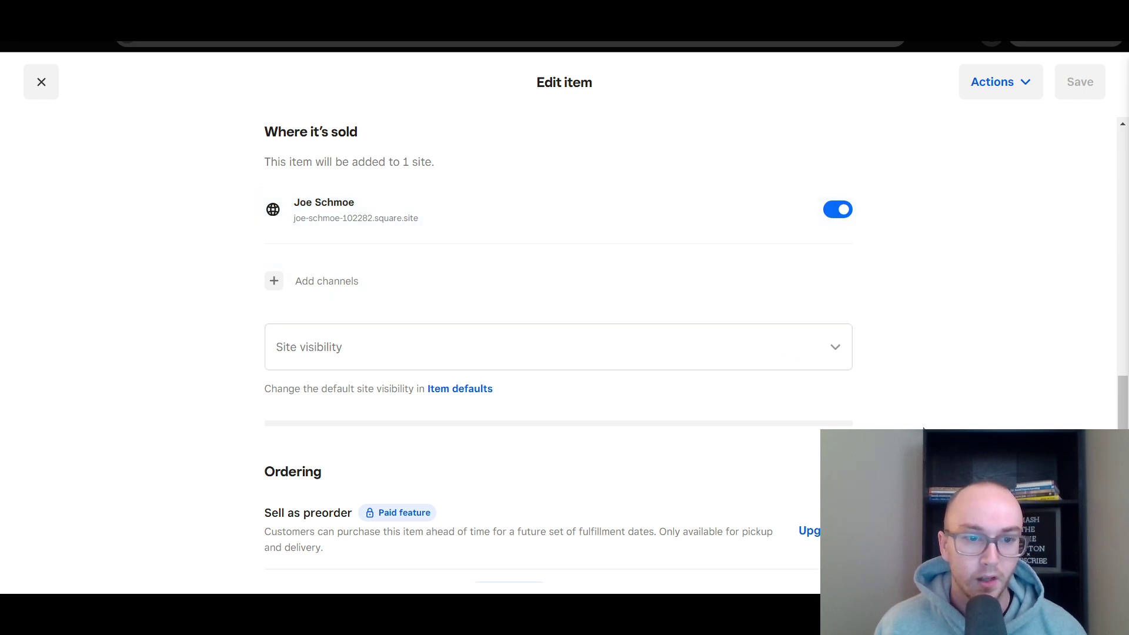
pyautogui.scroll(2, 669, 429)
# Set the Shirt's Site visibility to Visible
pyautogui.click(463, 423)
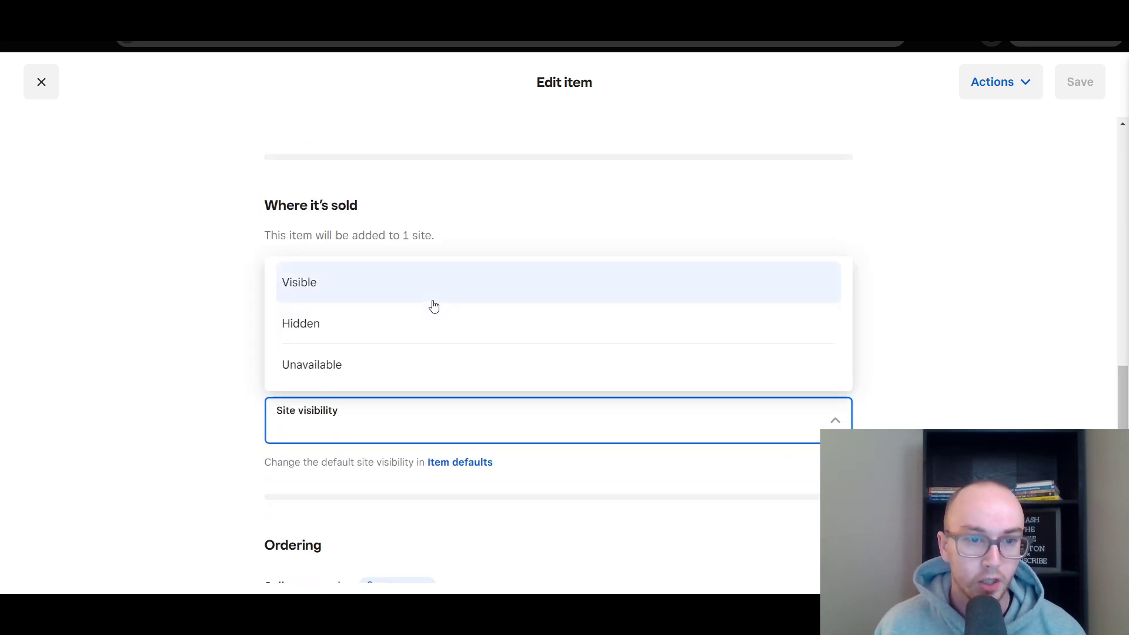
pyautogui.click(442, 283)
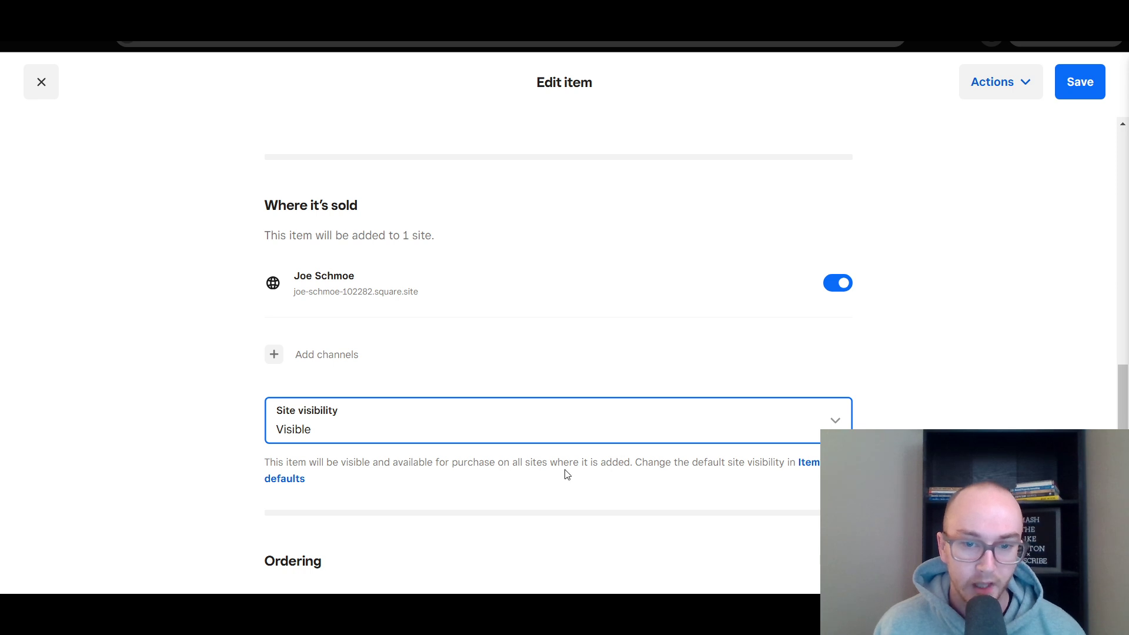
pyautogui.moveTo(274, 462); pyautogui.dragTo(446, 462)
pyautogui.click(457, 461)
pyautogui.click(303, 434)
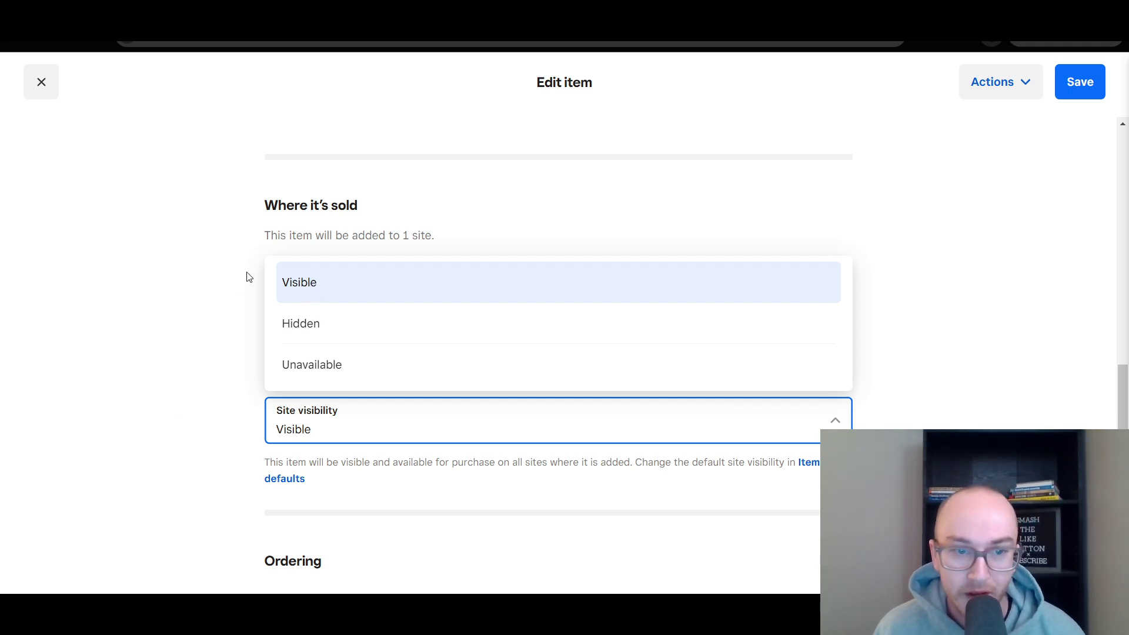
pyautogui.click(238, 285)
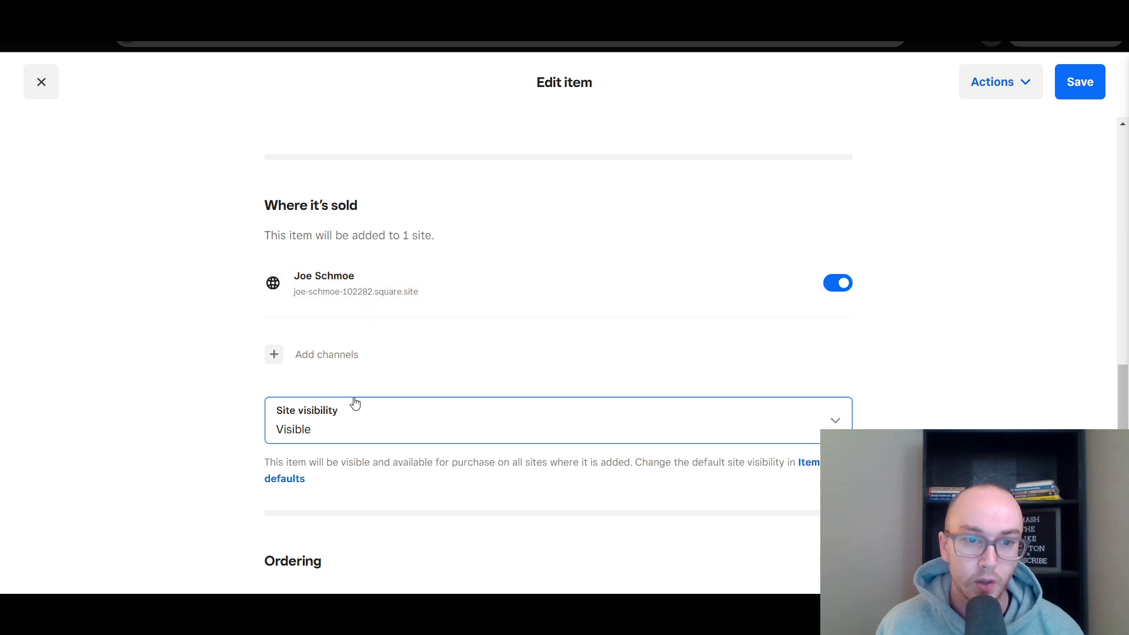
pyautogui.click(346, 425)
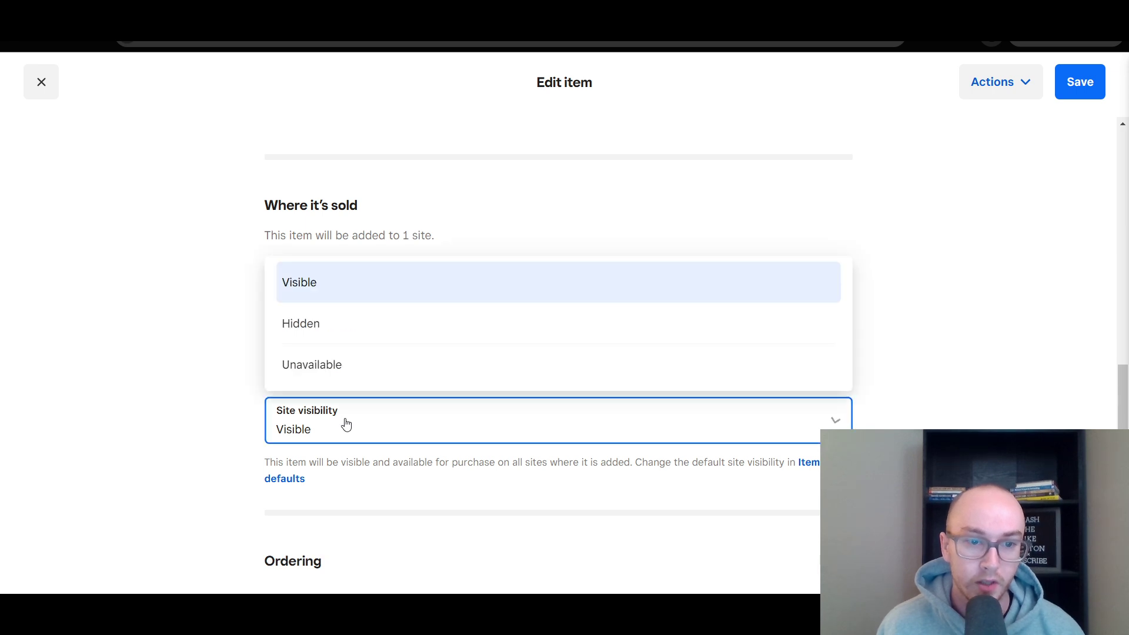
pyautogui.click(182, 320)
pyautogui.moveTo(1125, 409); pyautogui.dragTo(1117, 139)
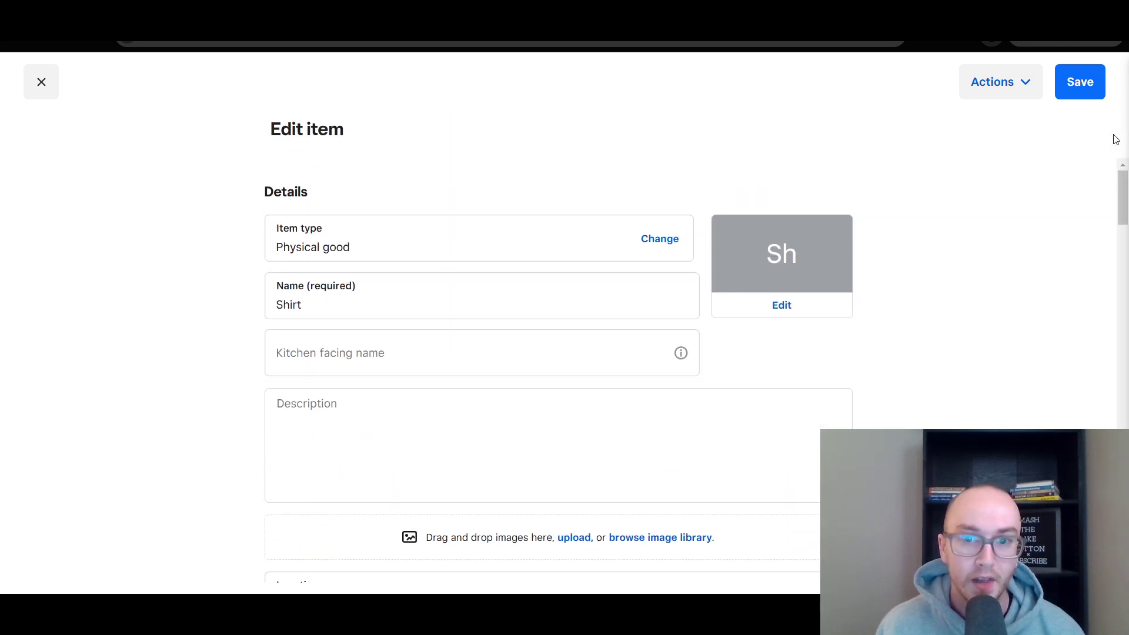
# Place the caret before 'Shirt' in the item's Name field
pyautogui.click(470, 359)
pyautogui.scroll(-1, 412, 352)
pyautogui.click(380, 321)
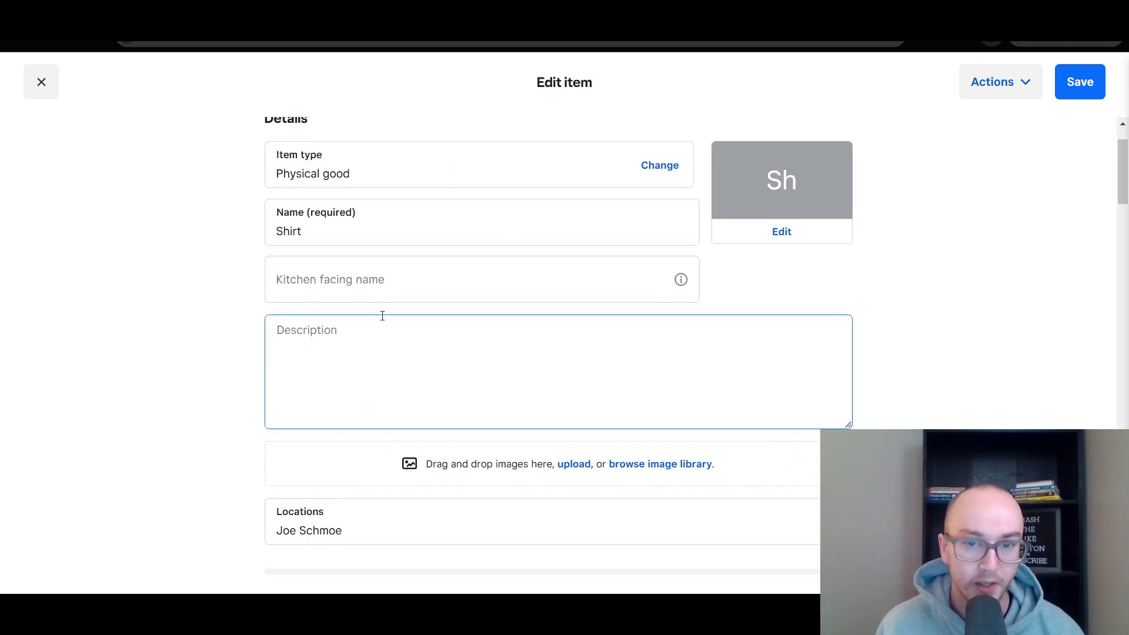
pyautogui.click(331, 238)
pyautogui.click(330, 277)
pyautogui.click(316, 231)
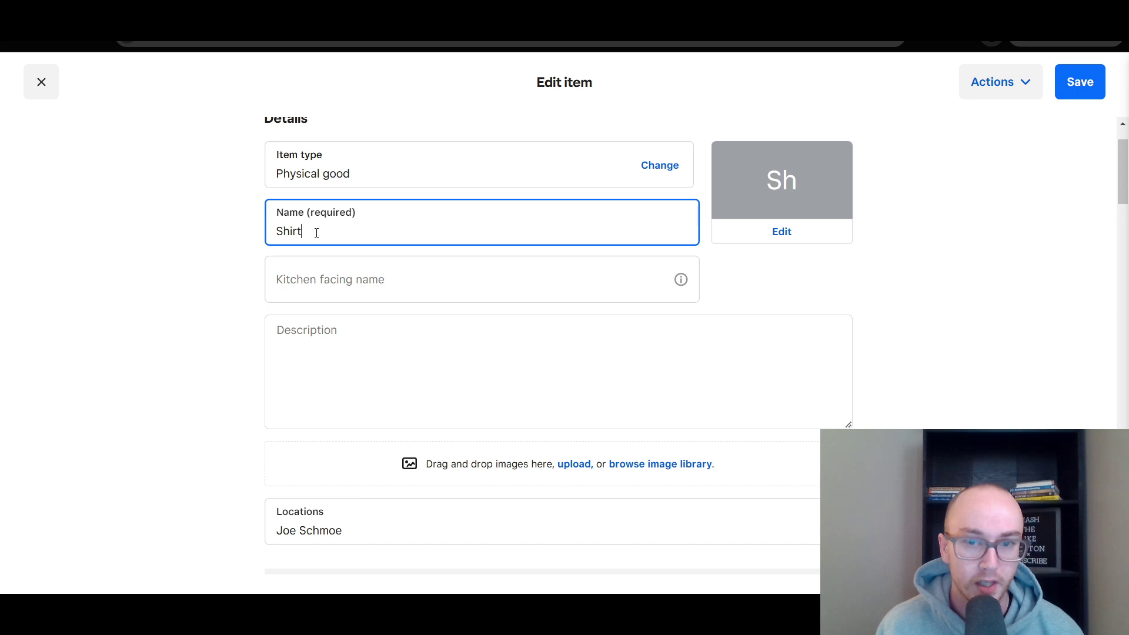
pyautogui.doubleClick(316, 231)
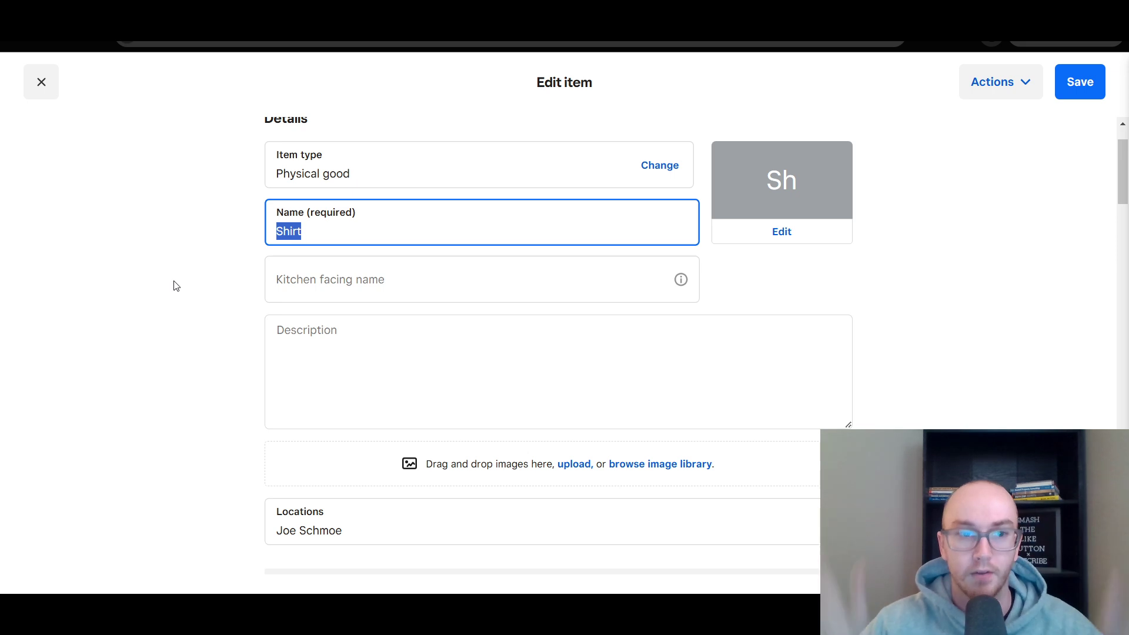
pyautogui.click(277, 234)
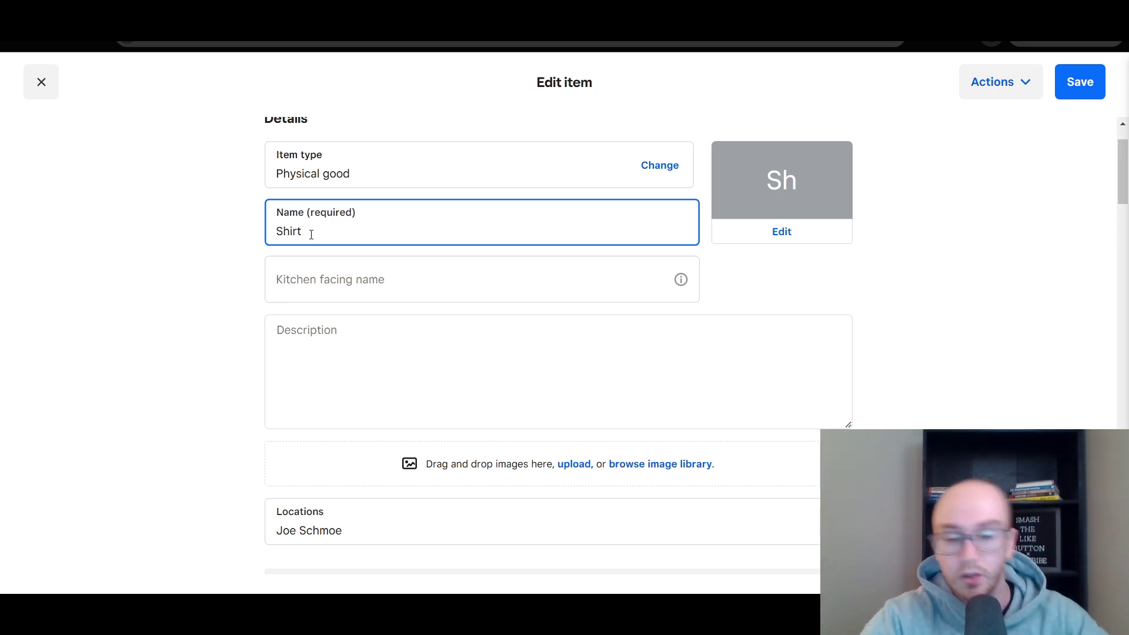
# Change the name to 'Black Satin Slim-Cut Shirt - Oversize Fit'
pyautogui.write('Bl')
pyautogui.press('BackSpace')
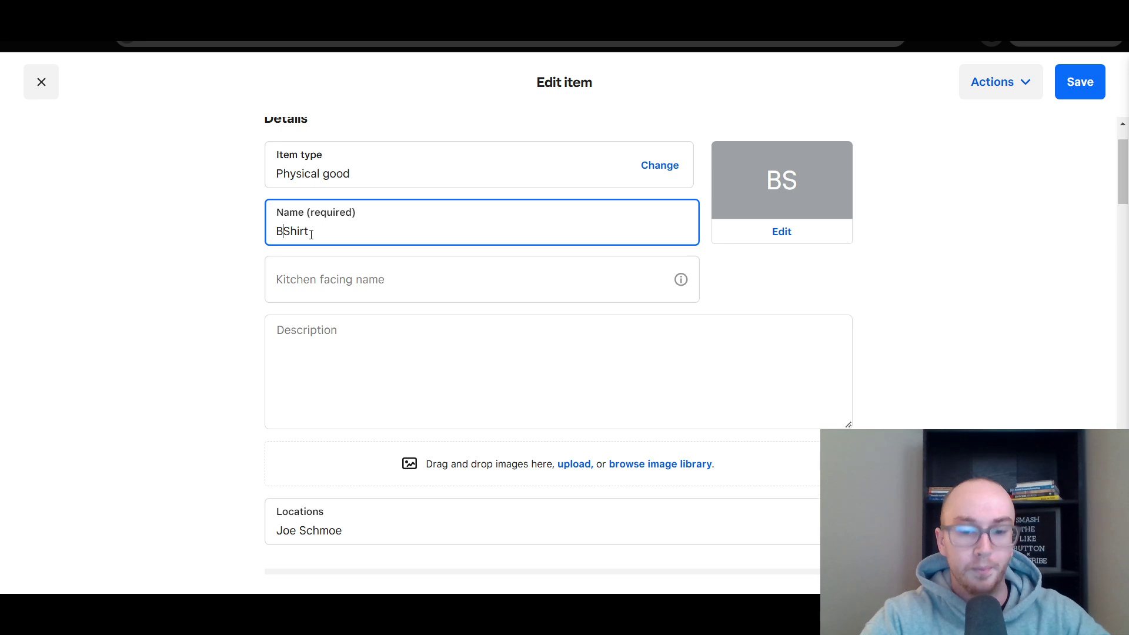
pyautogui.write('lack Satin ')
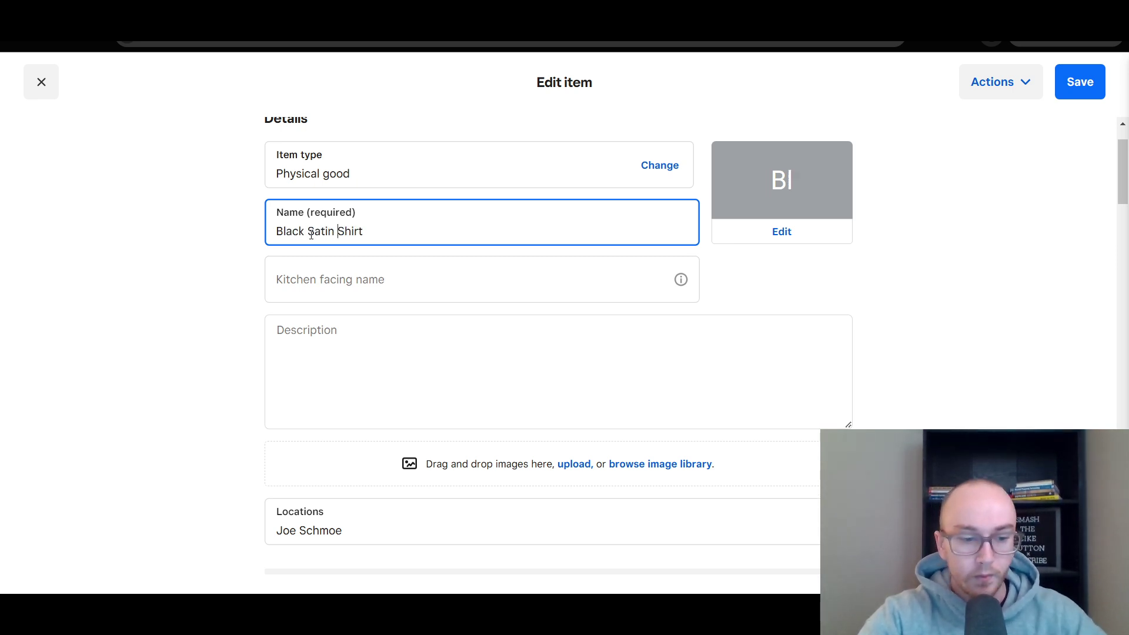
pyautogui.write('Slim')
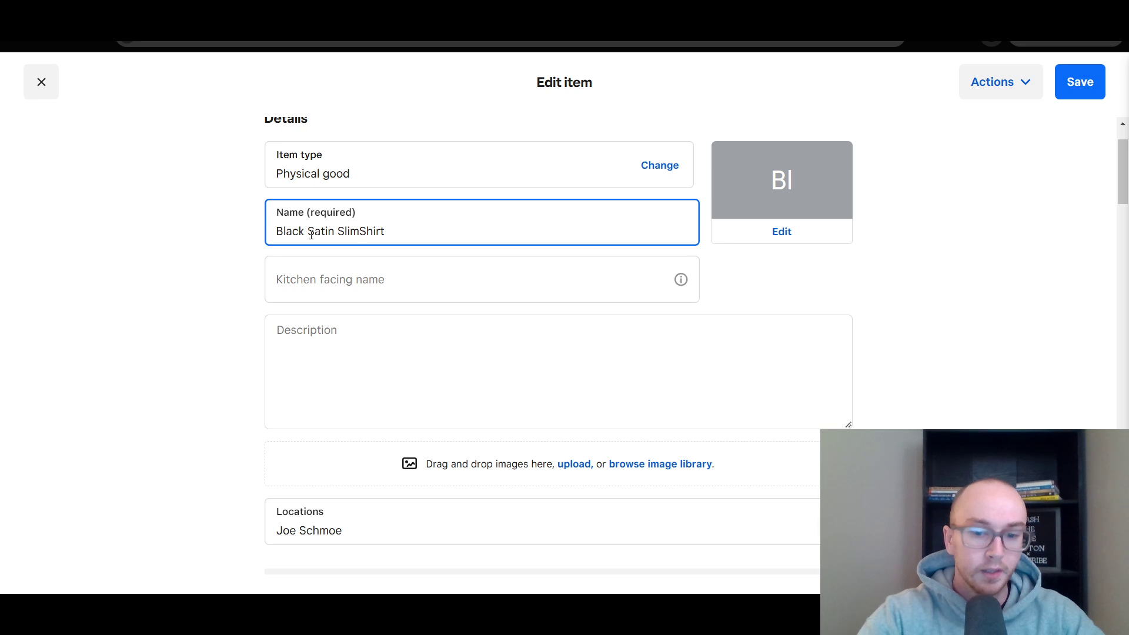
pyautogui.write('-Cut Shirt - ')
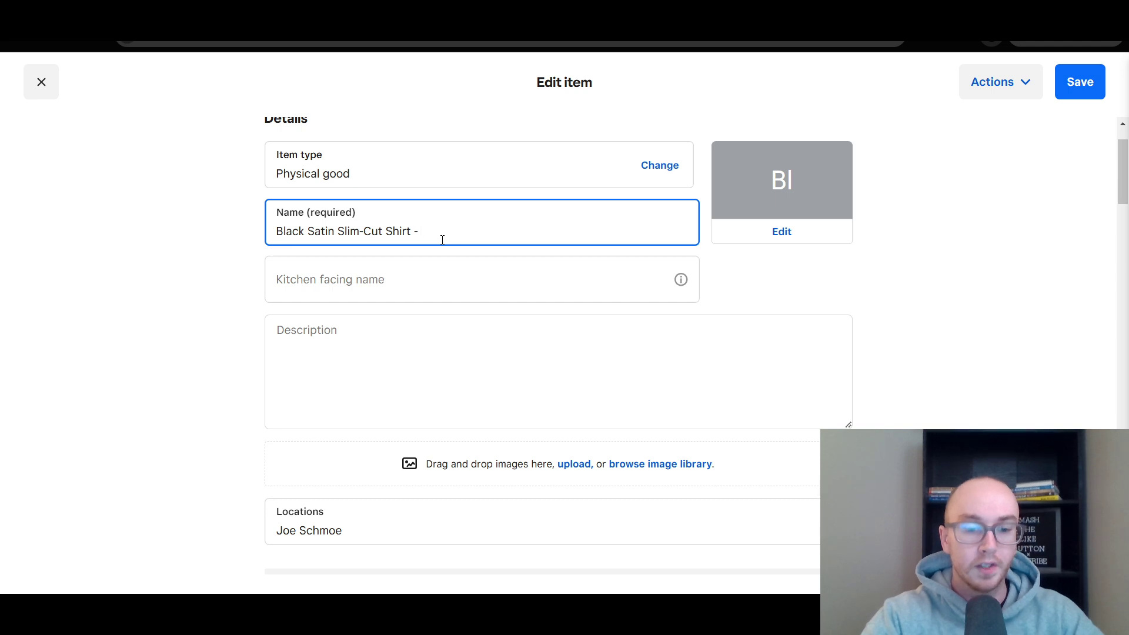
pyautogui.write('Oversize F')
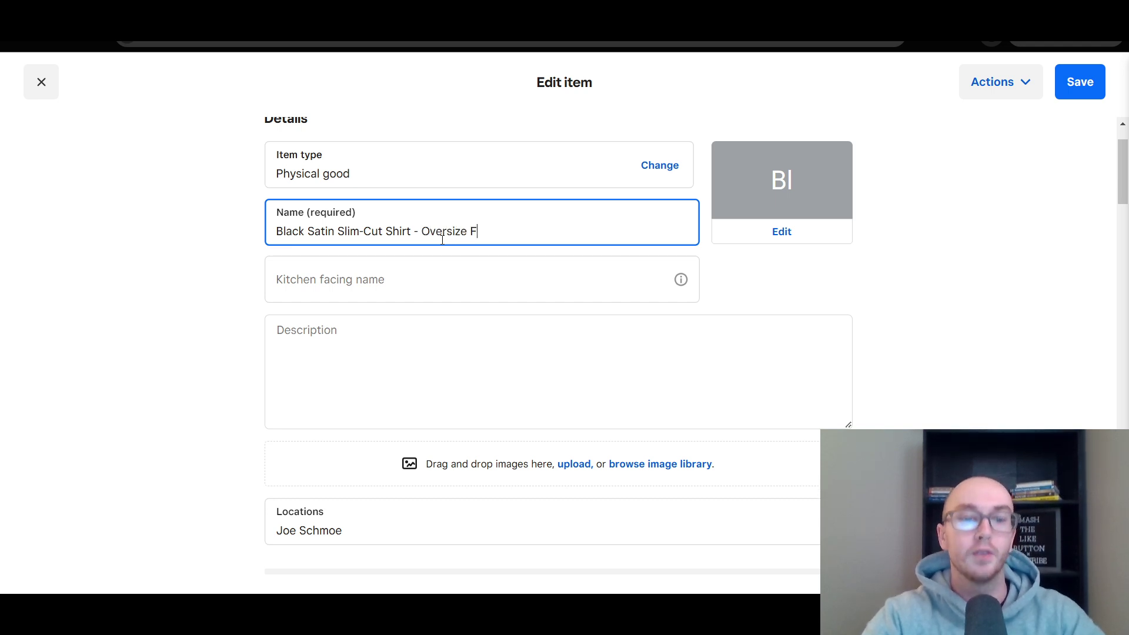
pyautogui.write('it')
pyautogui.click(254, 233)
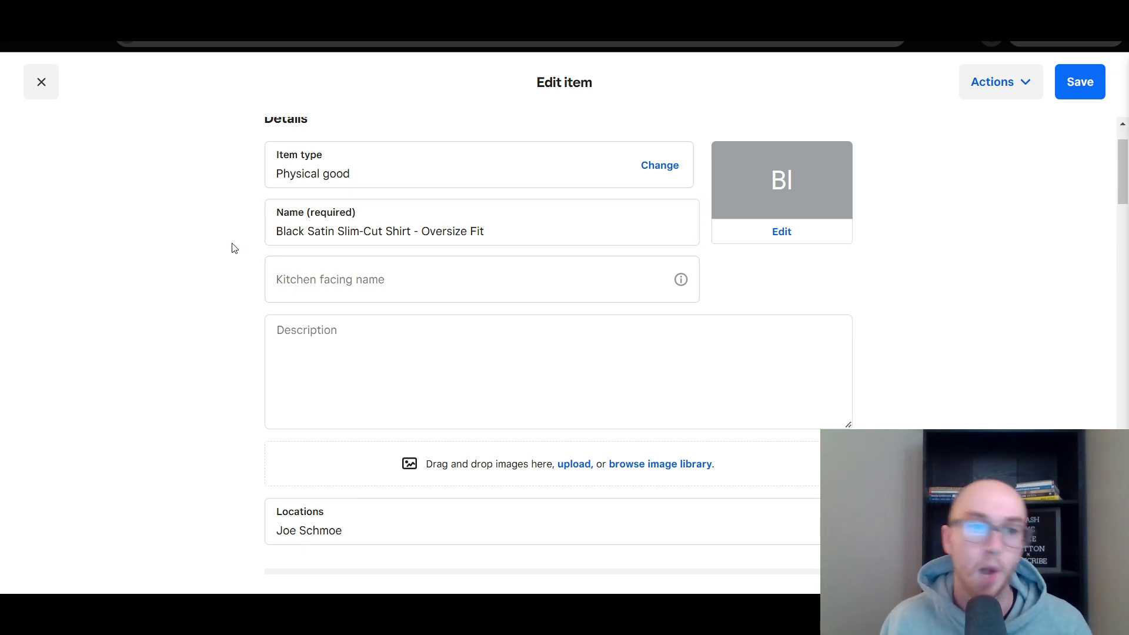
pyautogui.click(279, 238)
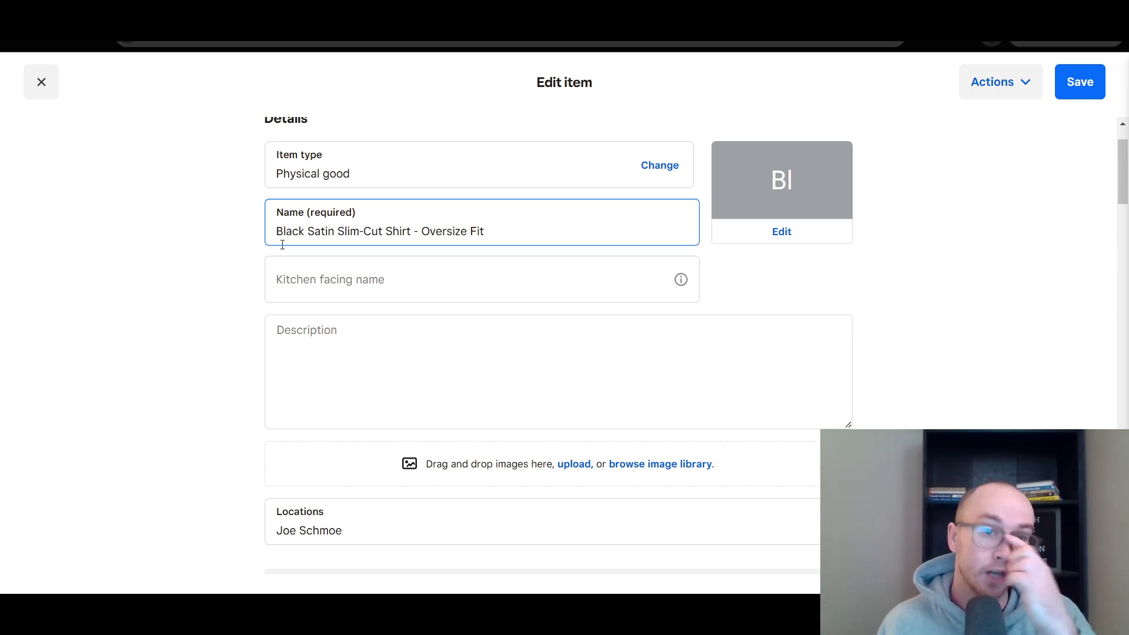
pyautogui.click(405, 293)
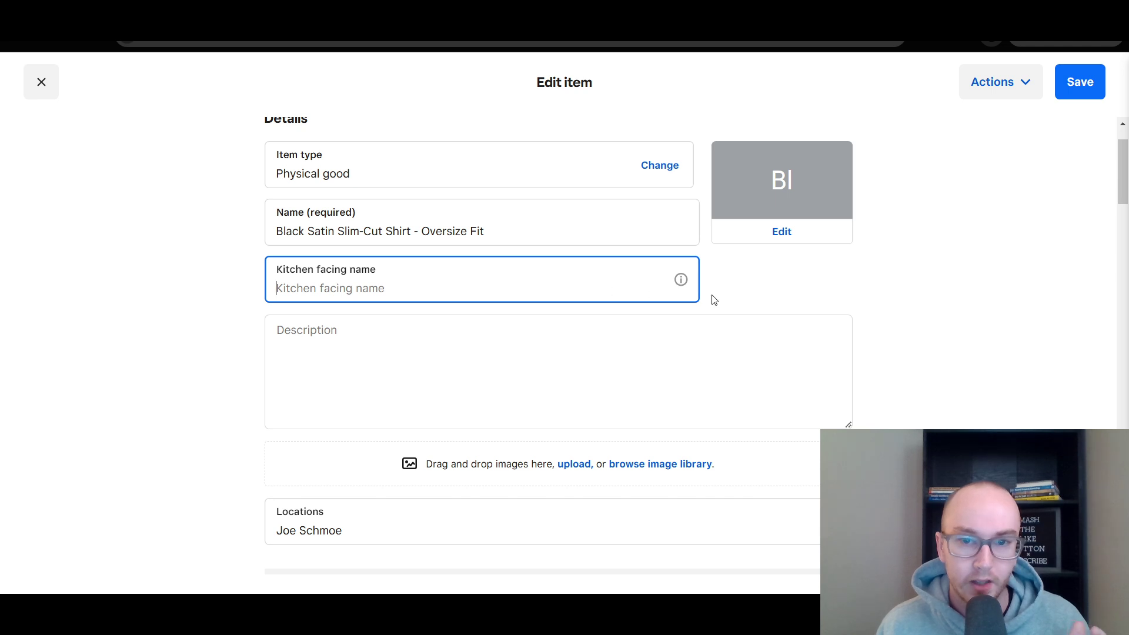
# Leave the Kitchen facing name empty after checking the Name and Description fields
pyautogui.click(207, 233)
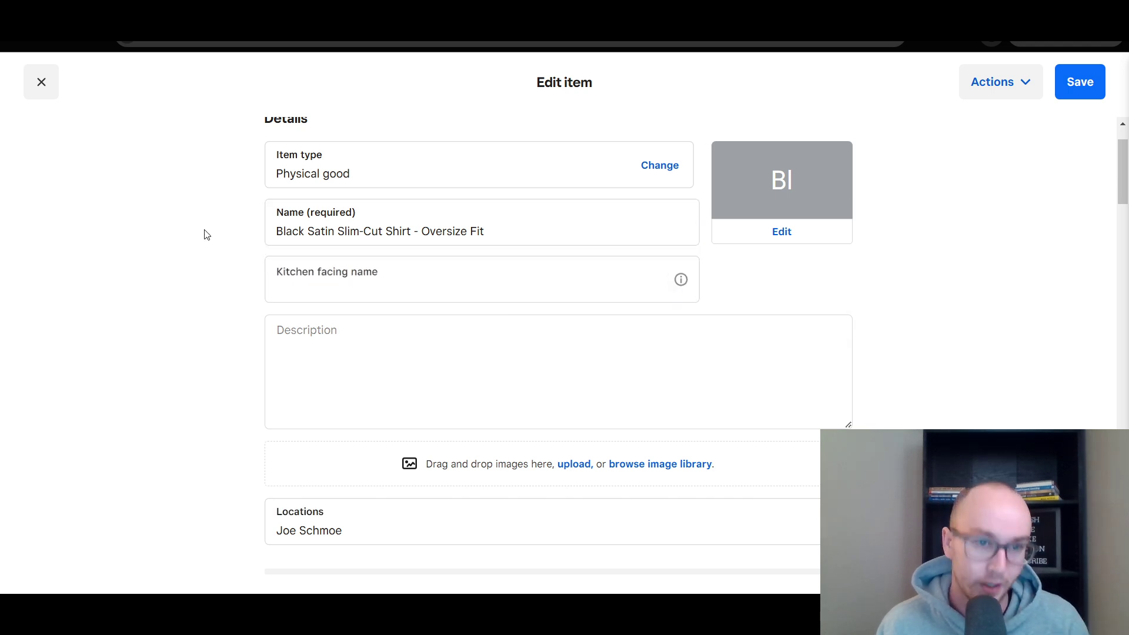
pyautogui.click(442, 332)
pyautogui.scroll(-2, 403, 411)
pyautogui.click(295, 409)
pyautogui.click(315, 313)
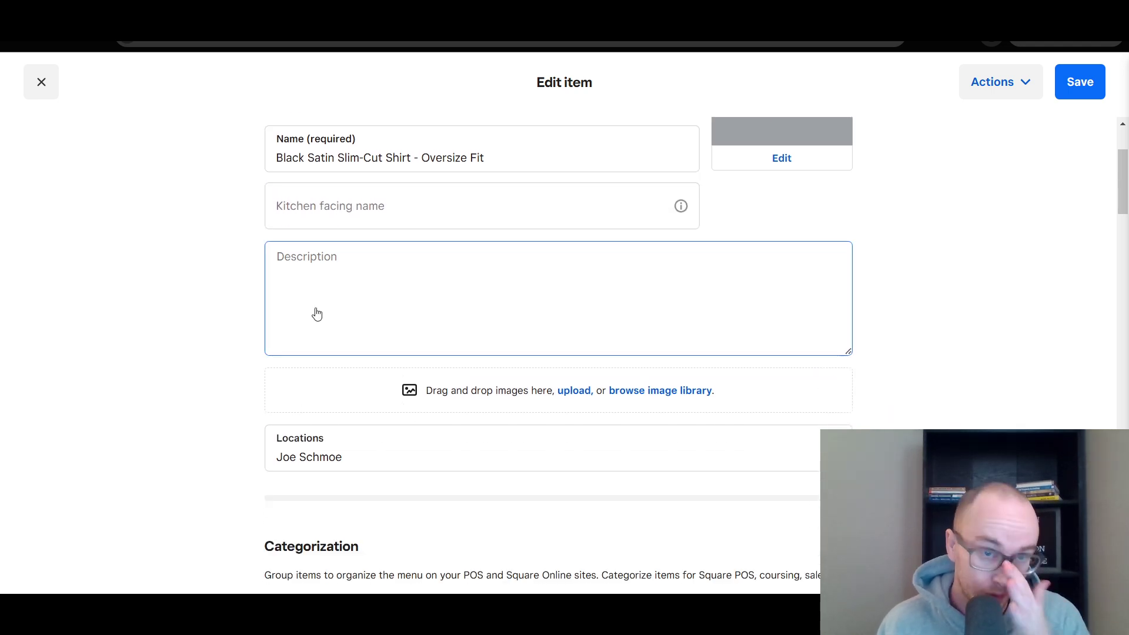
pyautogui.scroll(3, 276, 330)
pyautogui.click(238, 325)
pyautogui.click(328, 310)
pyautogui.click(237, 459)
pyautogui.scroll(-1, 237, 459)
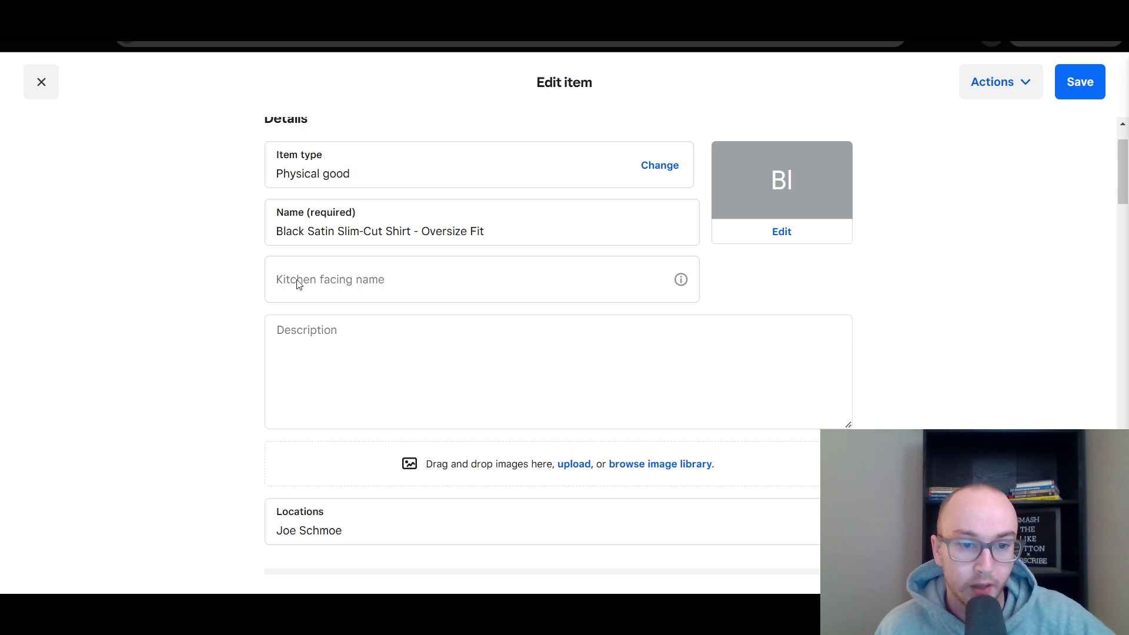
pyautogui.click(376, 216)
pyautogui.click(283, 262)
pyautogui.click(235, 350)
# Scroll past Categorization, Options, Units, Variations and Ordering down to the Search section
pyautogui.scroll(-2, 234, 350)
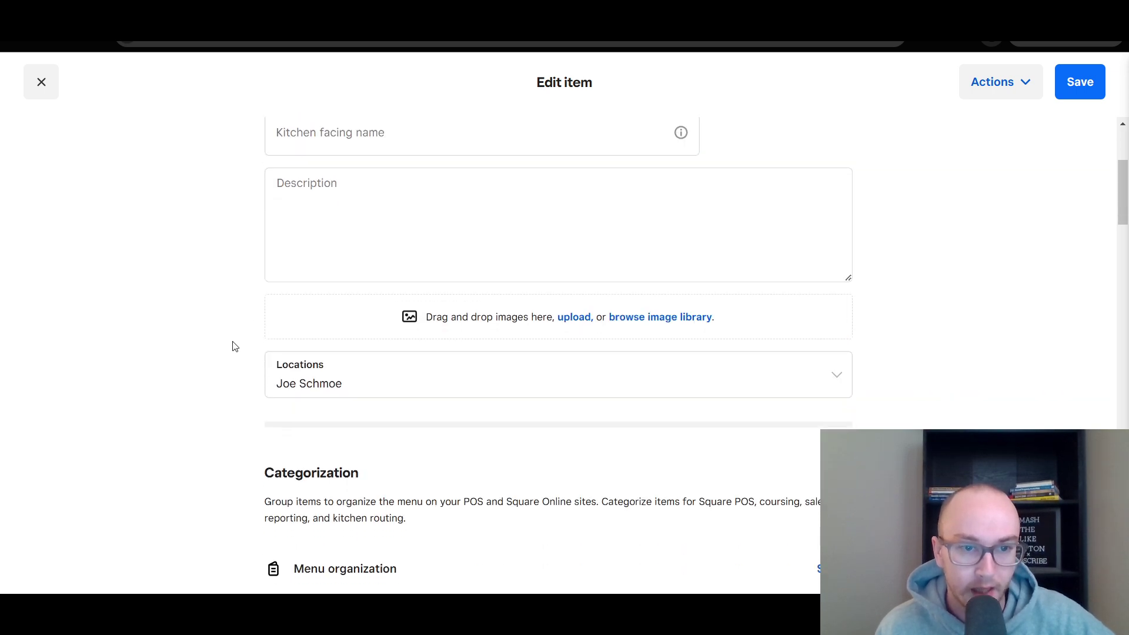
pyautogui.scroll(-3, 234, 383)
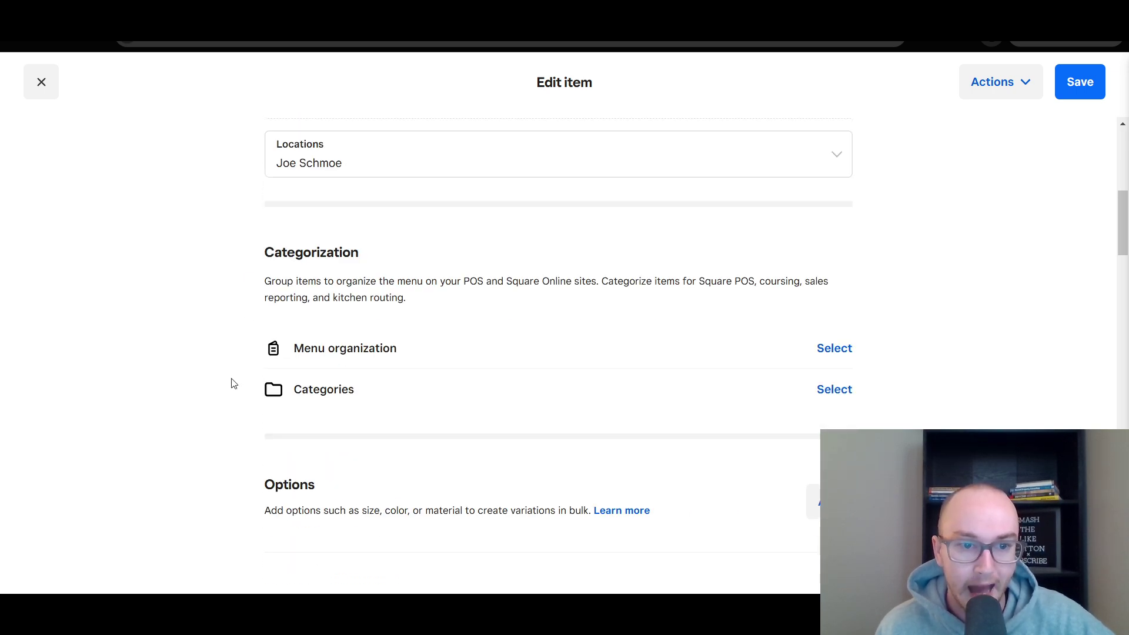
pyautogui.scroll(-2, 234, 383)
pyautogui.scroll(-2, 257, 272)
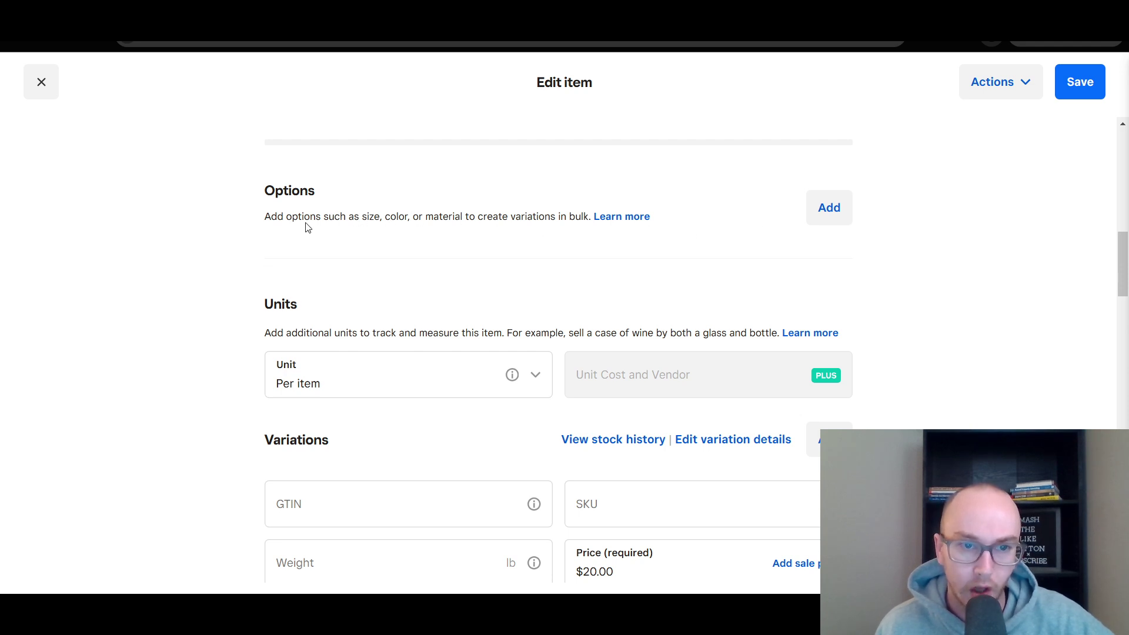
pyautogui.moveTo(361, 215); pyautogui.dragTo(487, 217)
pyautogui.click(492, 216)
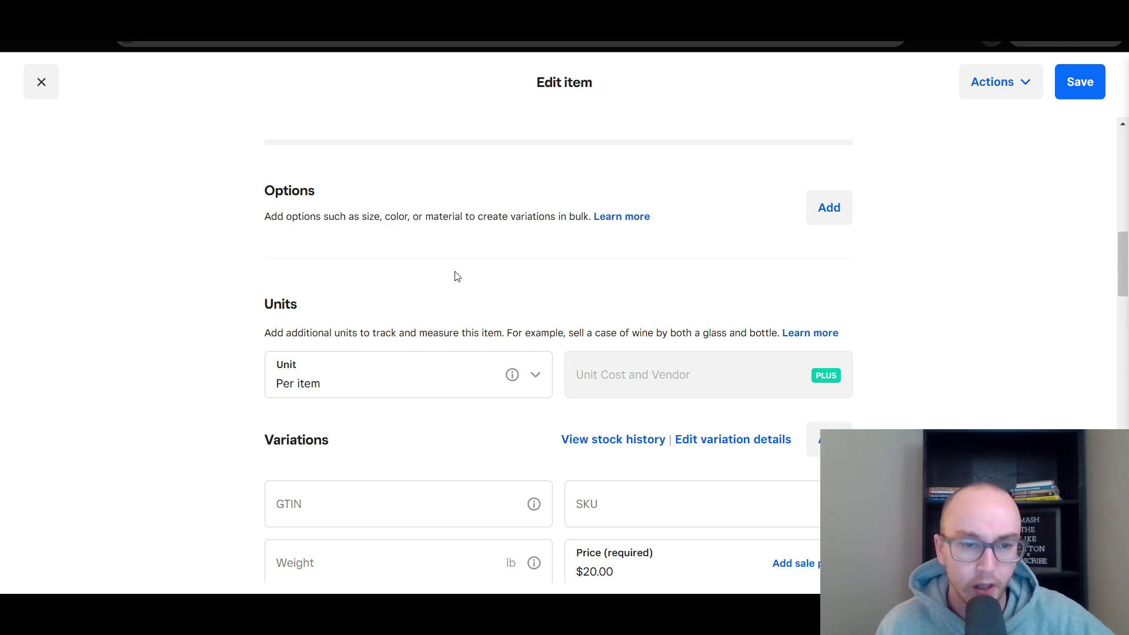
pyautogui.scroll(-2, 546, 268)
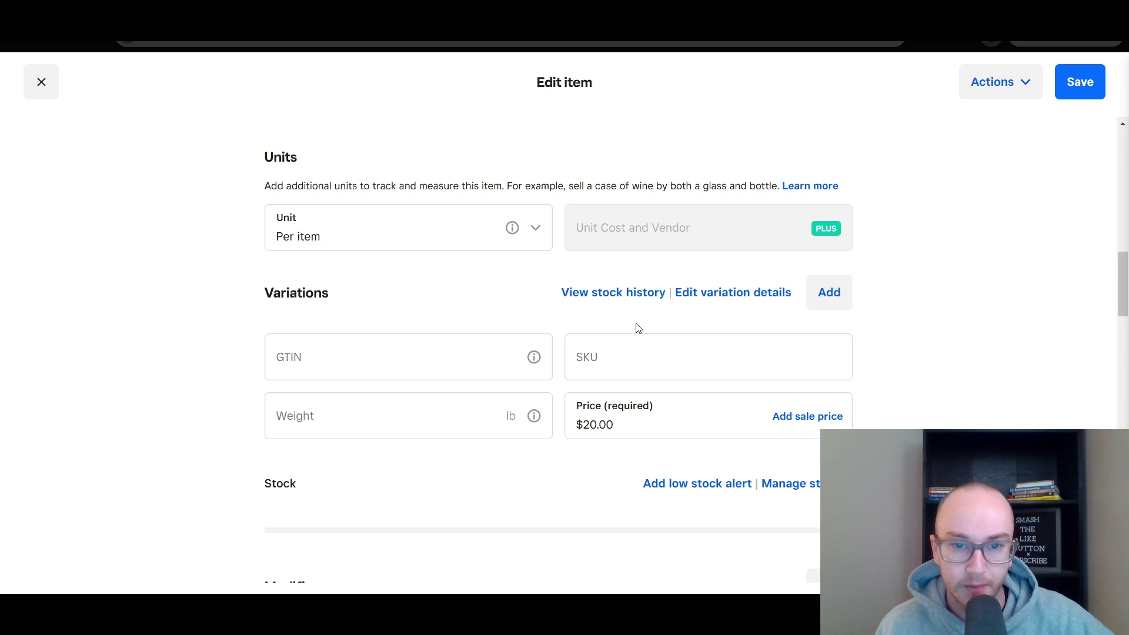
pyautogui.scroll(-2, 635, 323)
pyautogui.scroll(-6, 567, 369)
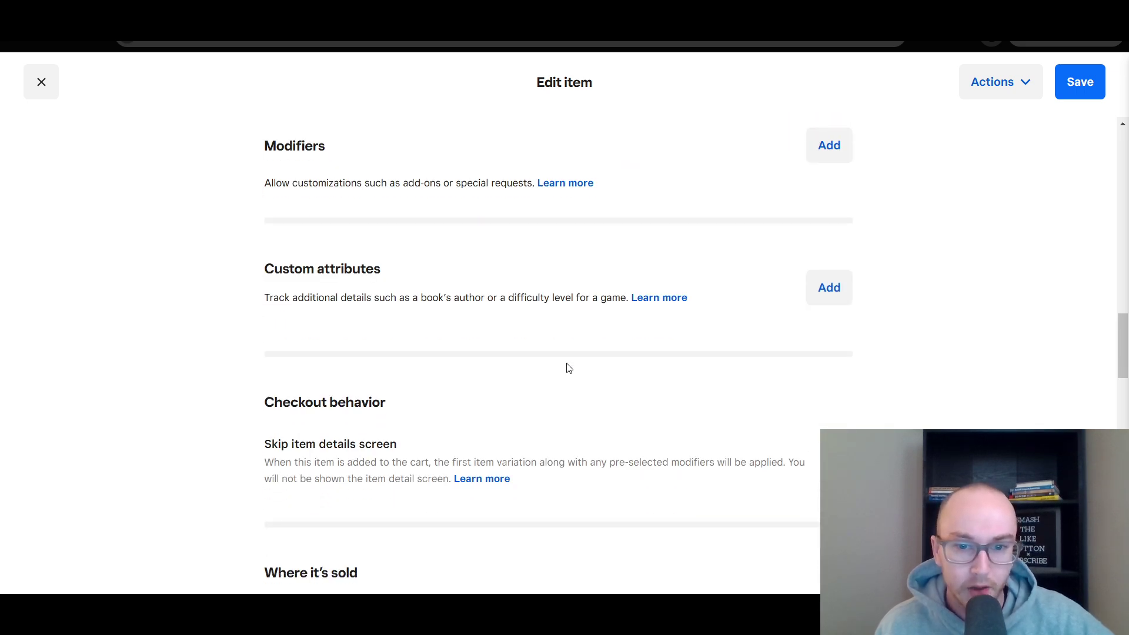
pyautogui.scroll(-9, 568, 367)
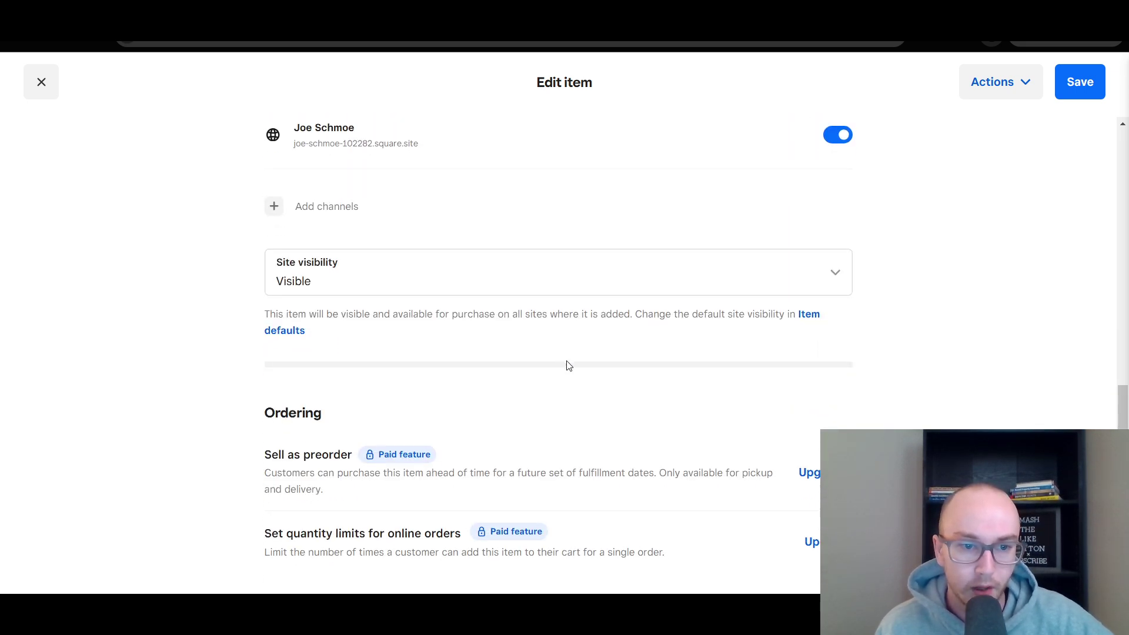
pyautogui.scroll(-4, 568, 366)
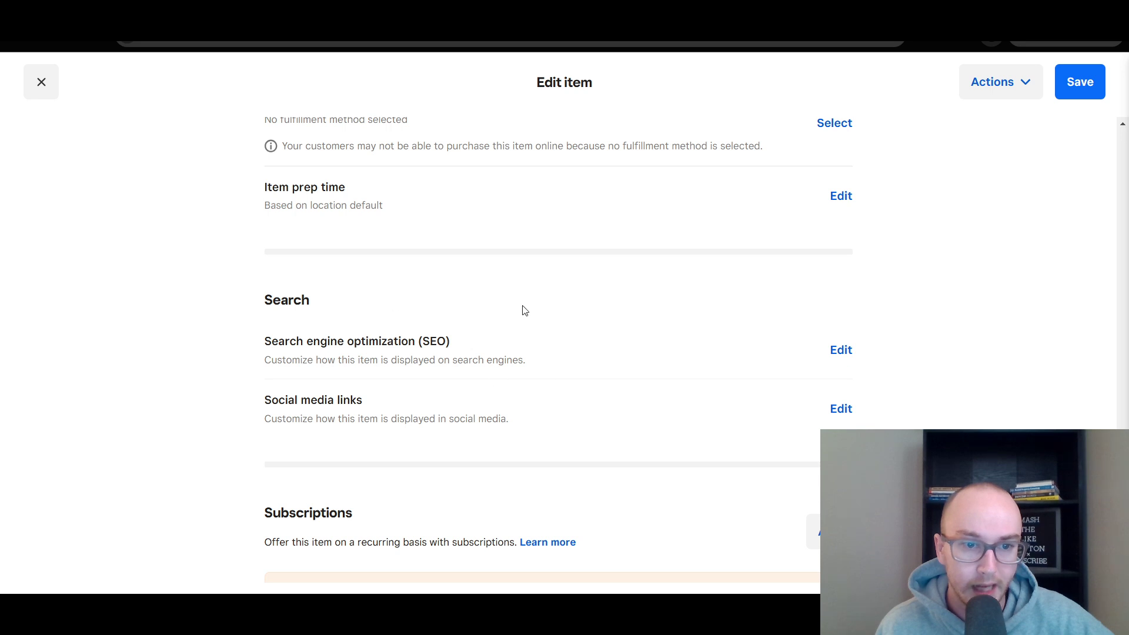
# Open the item's SEO settings and reveal the permalink black-satin-slim-cut-shirt-oversize-fit
pyautogui.click(842, 350)
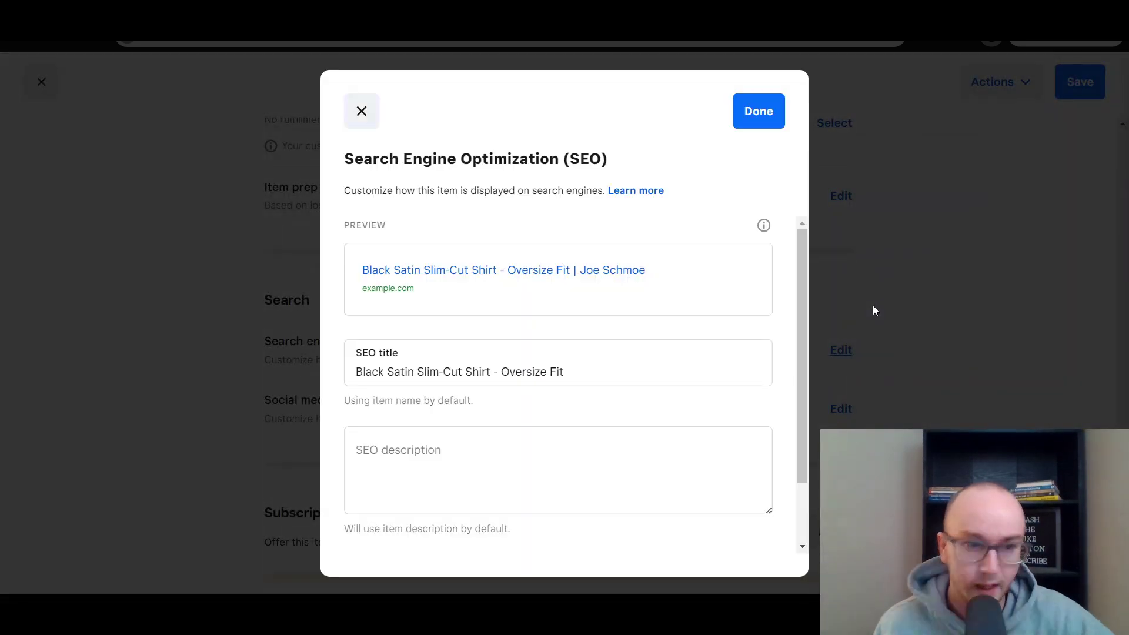
pyautogui.click(547, 372)
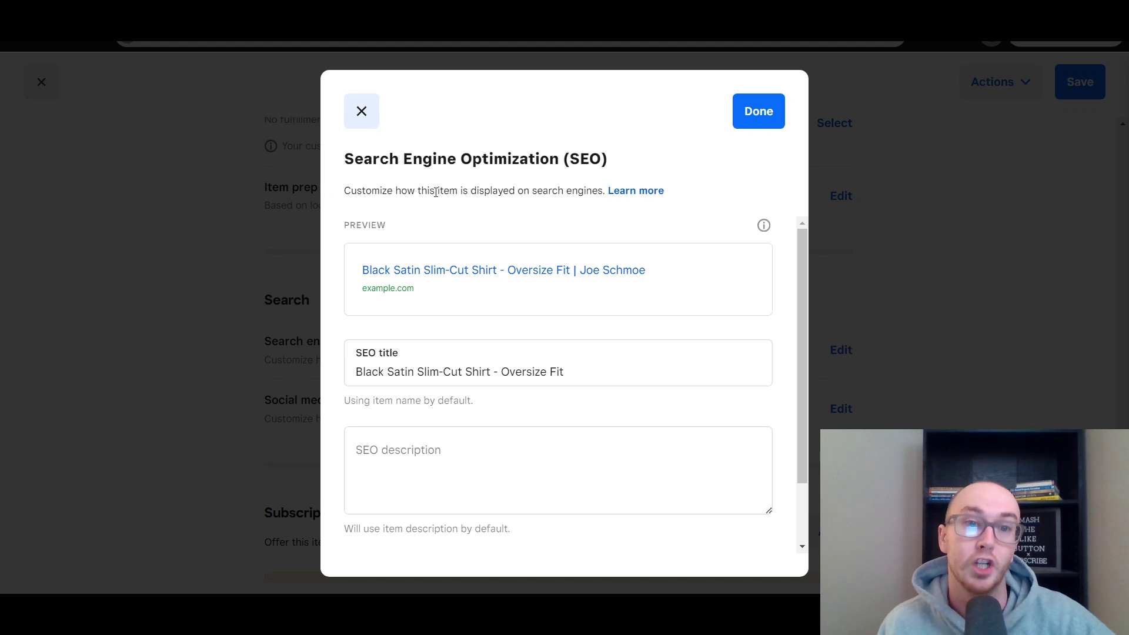
pyautogui.moveTo(377, 191); pyautogui.dragTo(532, 191)
pyautogui.click(670, 263)
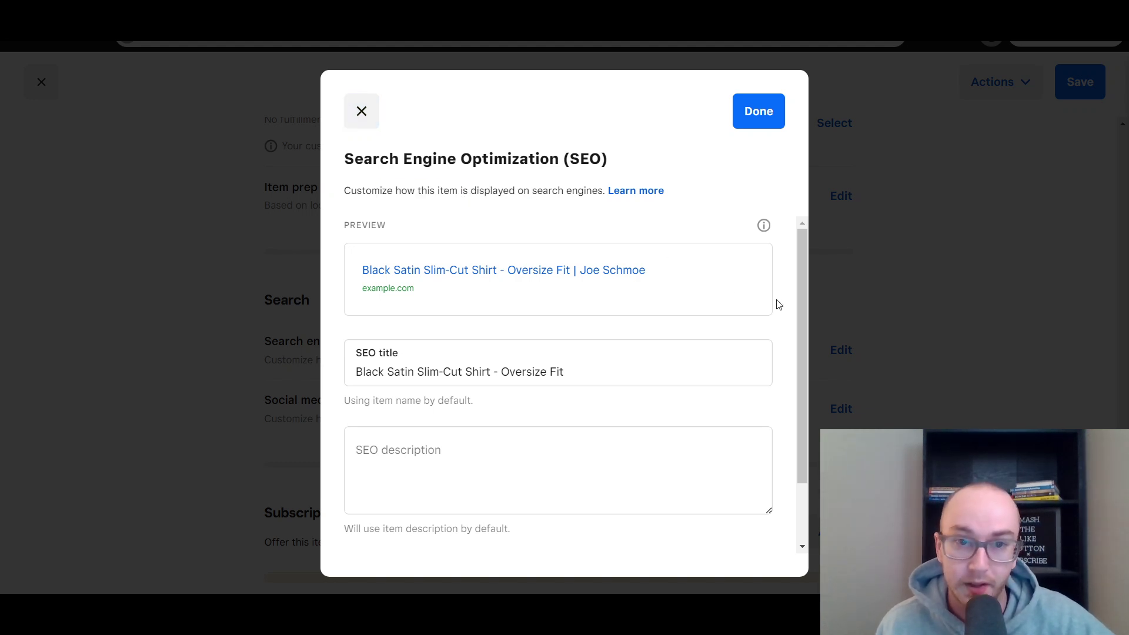
pyautogui.scroll(-2, 800, 317)
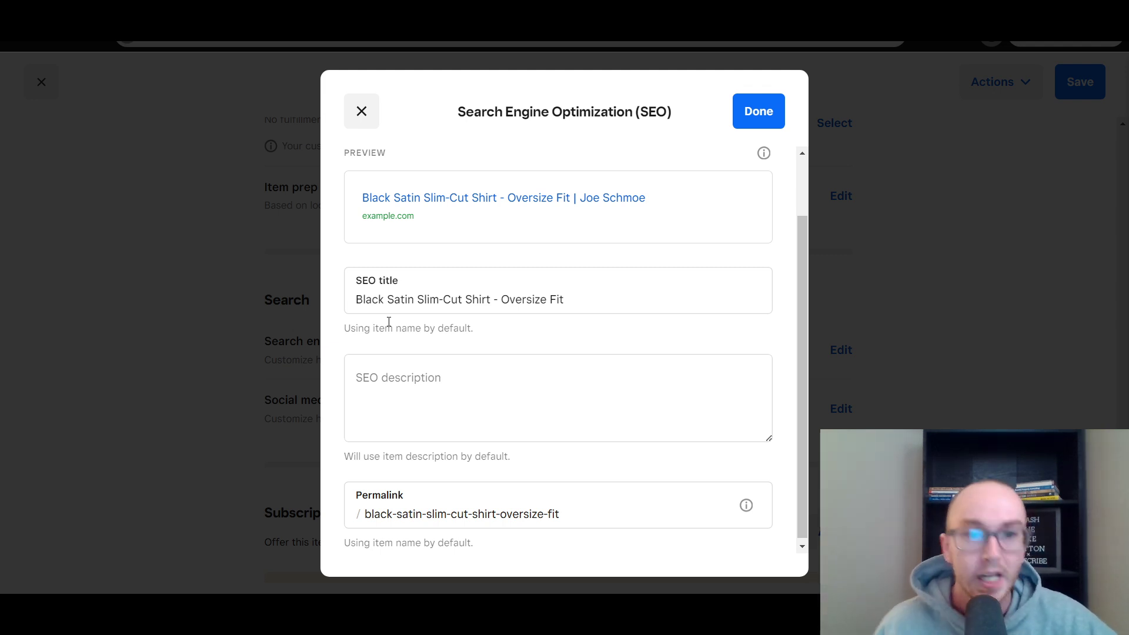
pyautogui.click(356, 272)
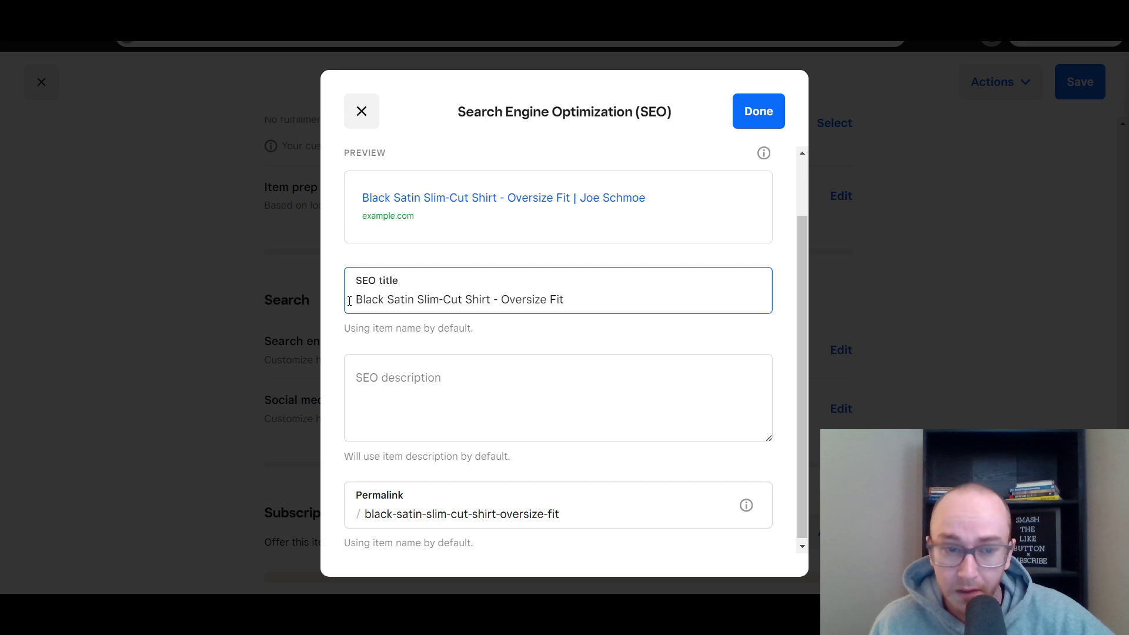
pyautogui.scroll(-1, 336, 298)
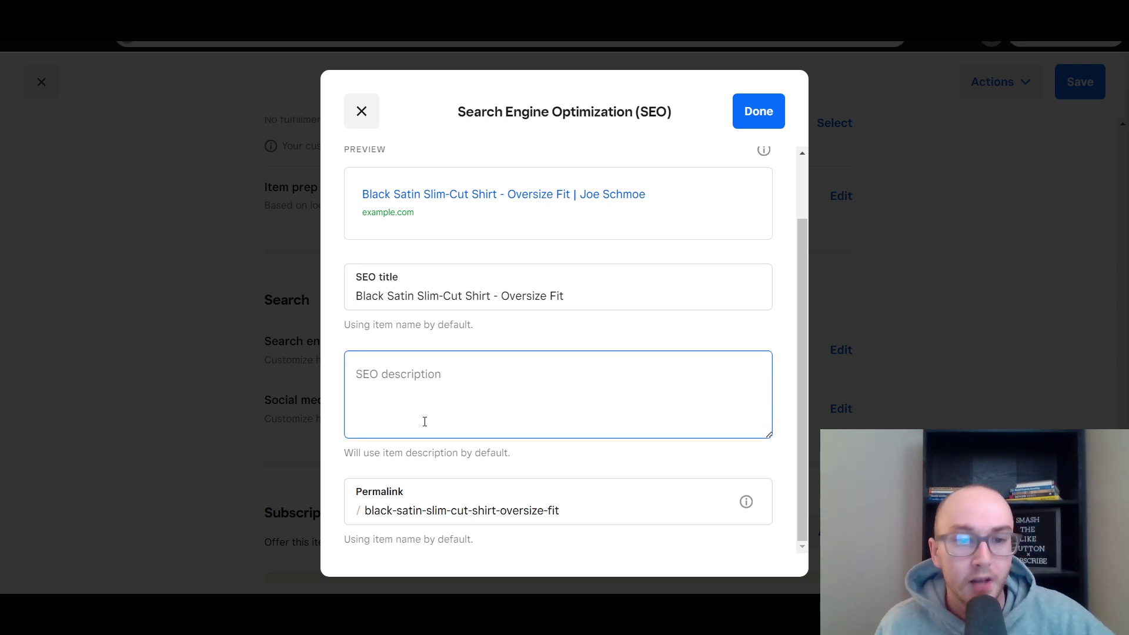
pyautogui.click(417, 403)
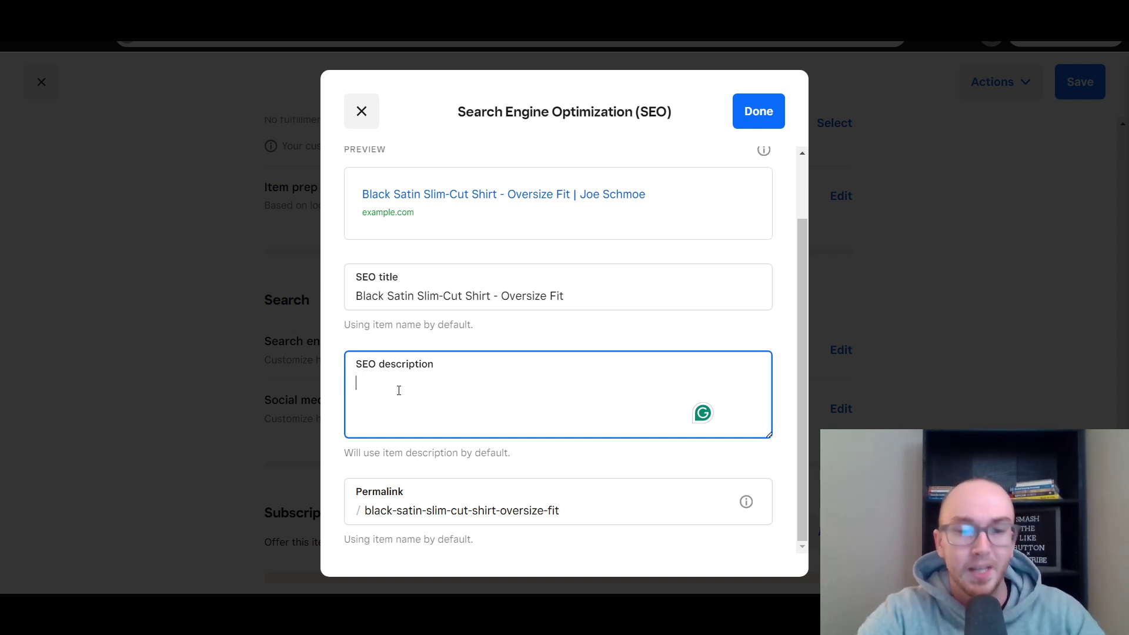
pyautogui.click(503, 337)
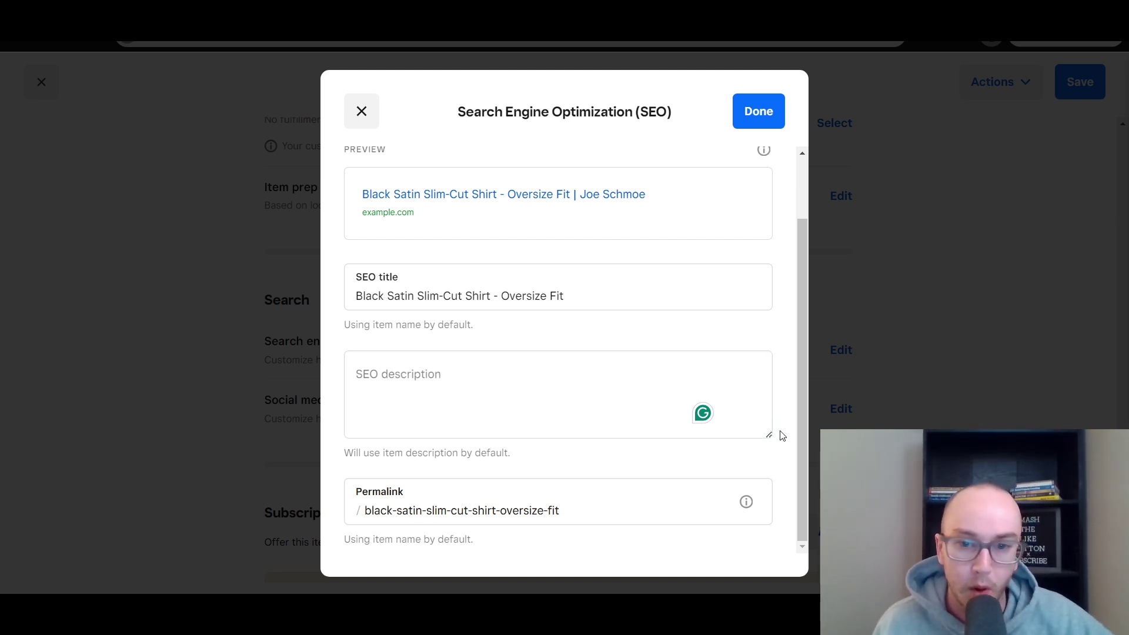
pyautogui.click(395, 356)
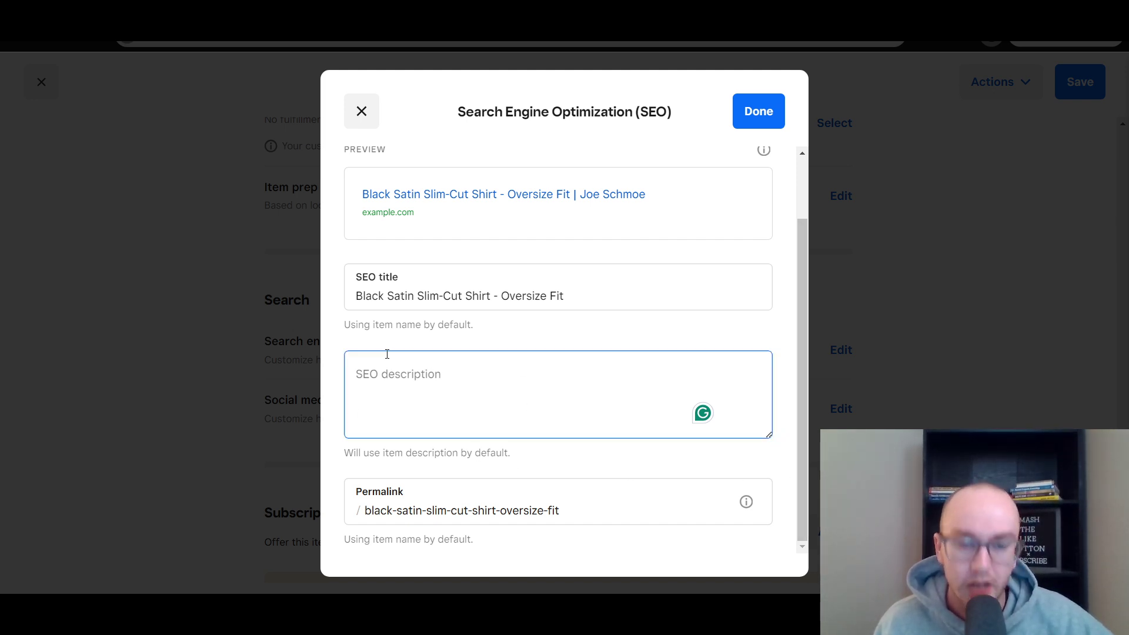
pyautogui.click(467, 447)
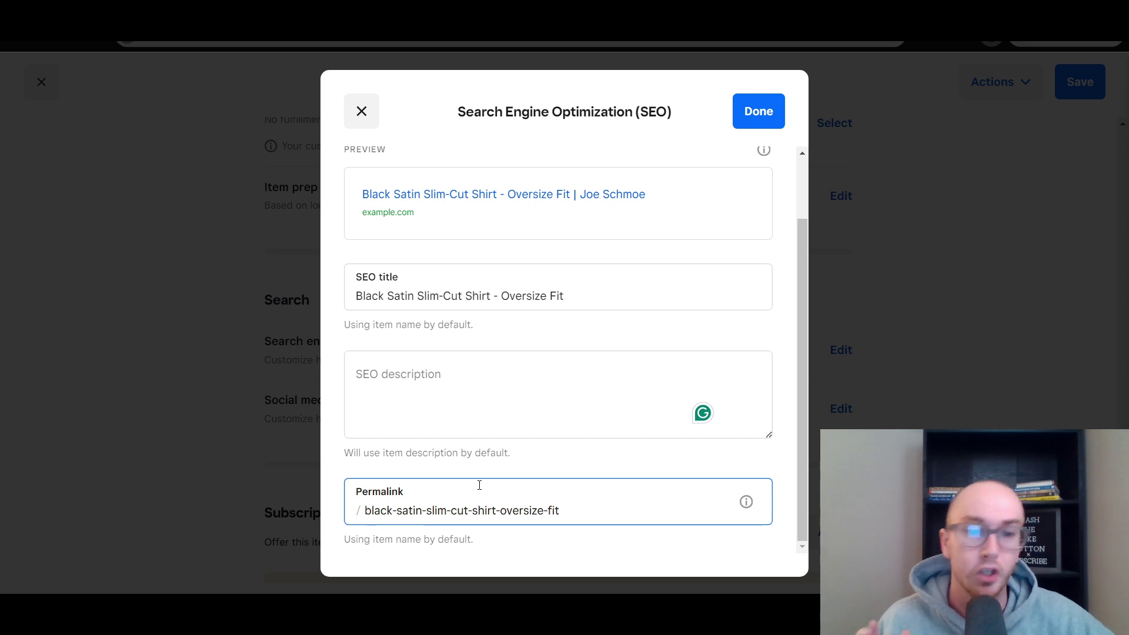
pyautogui.moveTo(747, 504)
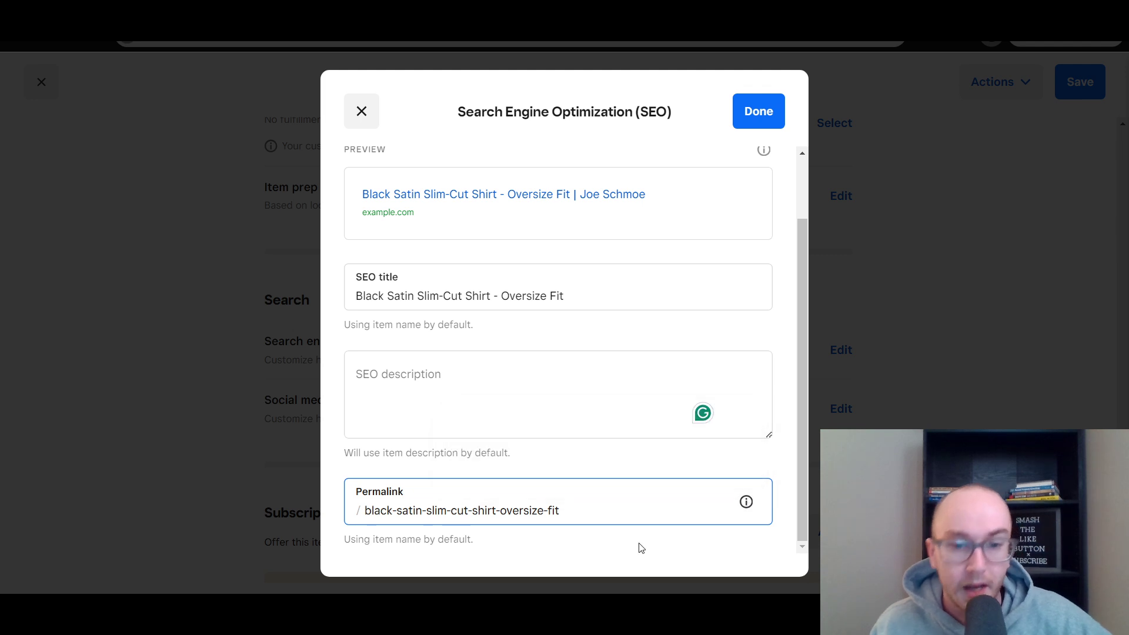
pyautogui.click(370, 517)
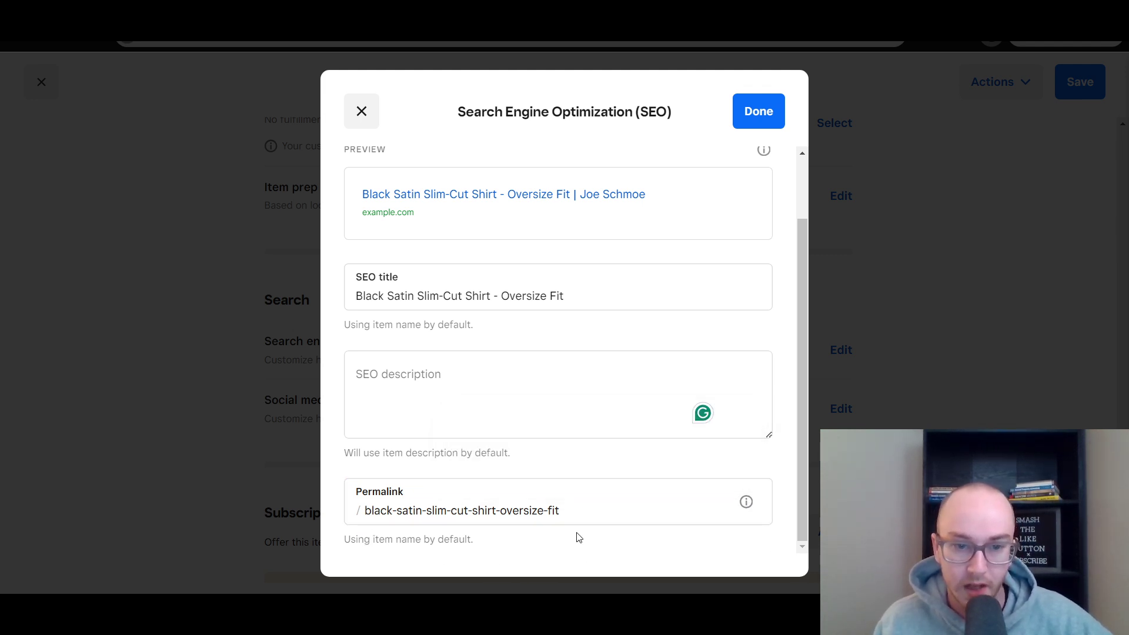
pyautogui.moveTo(565, 502); pyautogui.dragTo(362, 503)
pyautogui.click(585, 498)
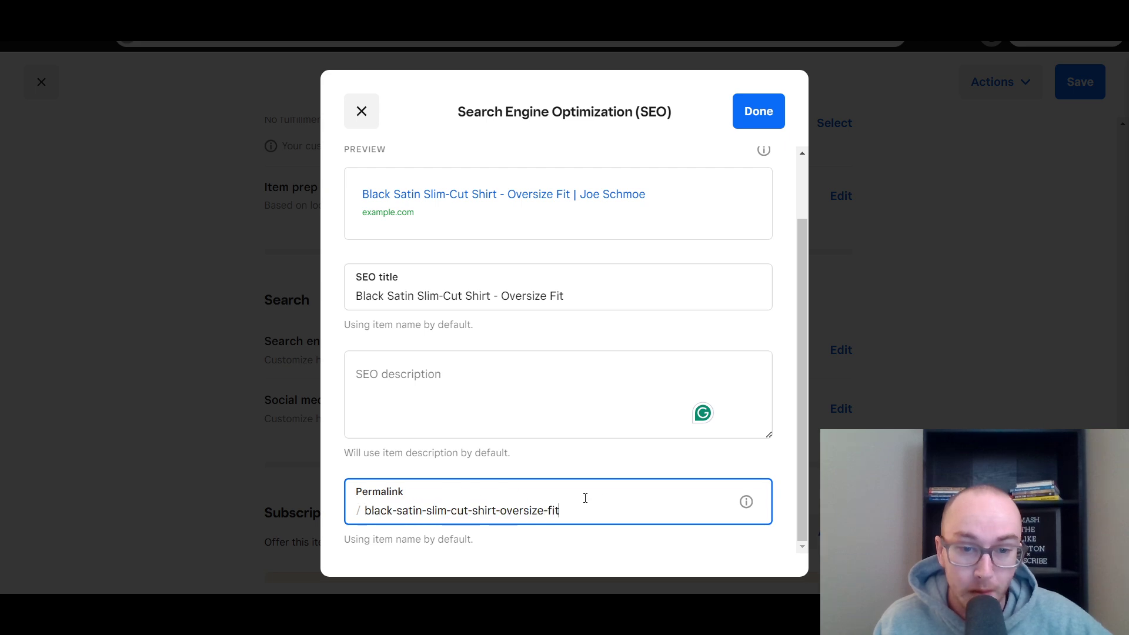
# Close the SEO settings unchanged and start editing the item Description
pyautogui.click(778, 118)
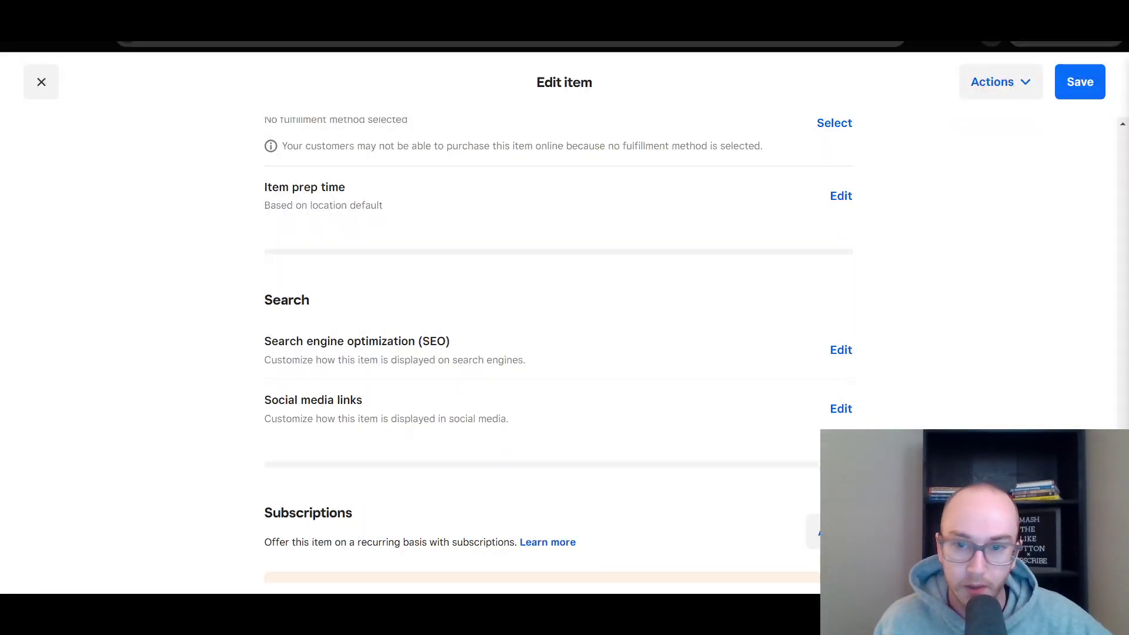
pyautogui.scroll(15, 1116, 396)
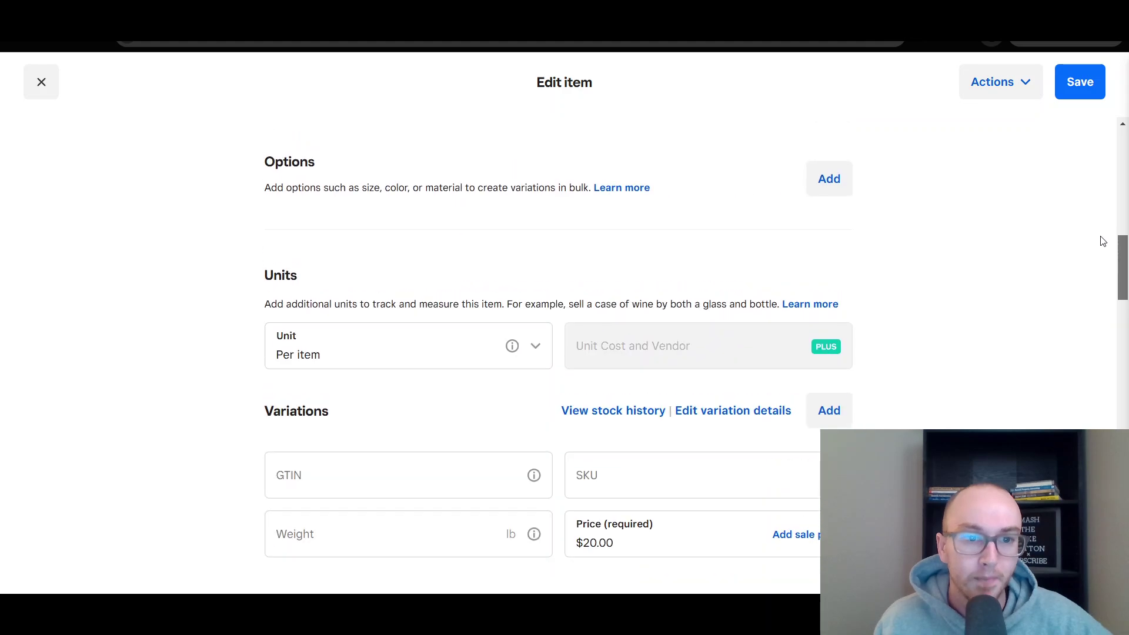
pyautogui.scroll(12, 1103, 241)
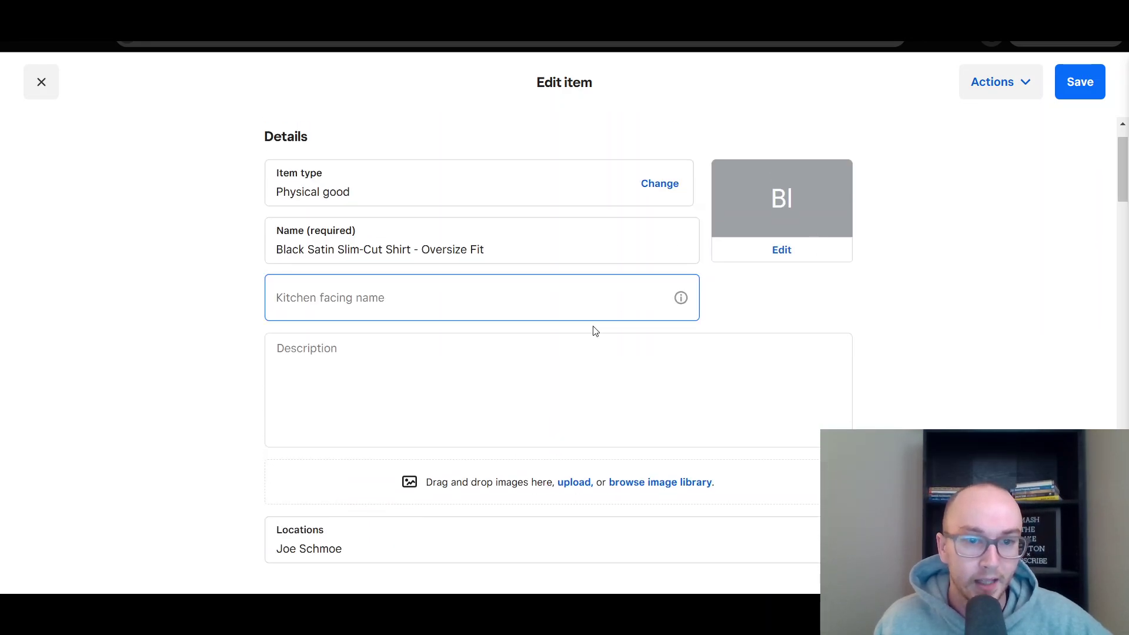
pyautogui.click(597, 344)
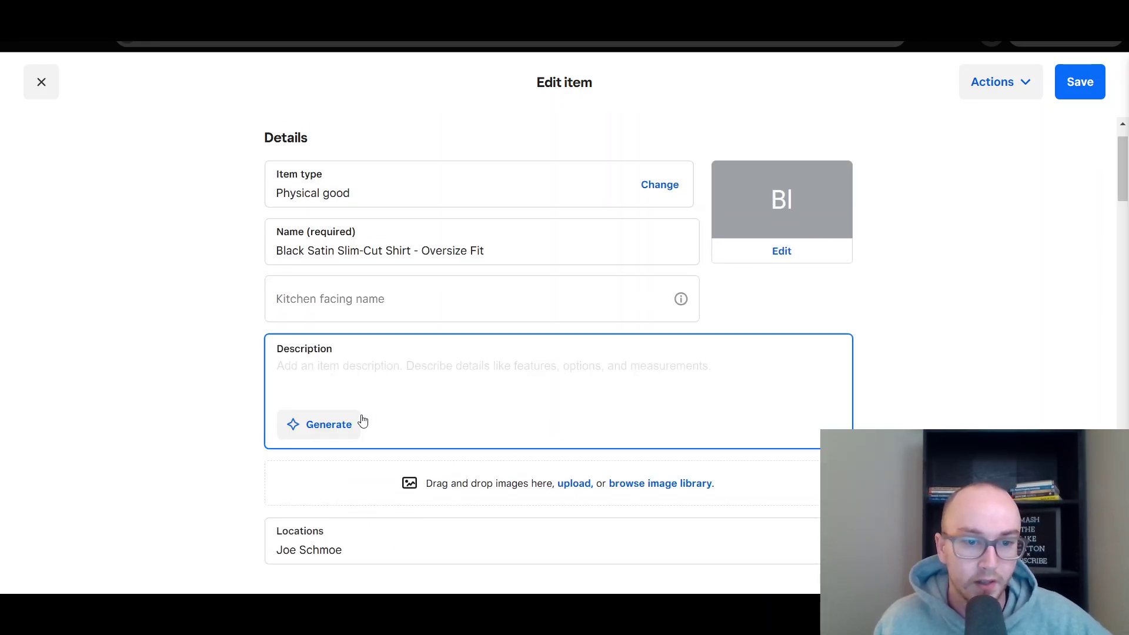
# Generate a Short, Professional AI description and insert it into the Description
pyautogui.click(325, 426)
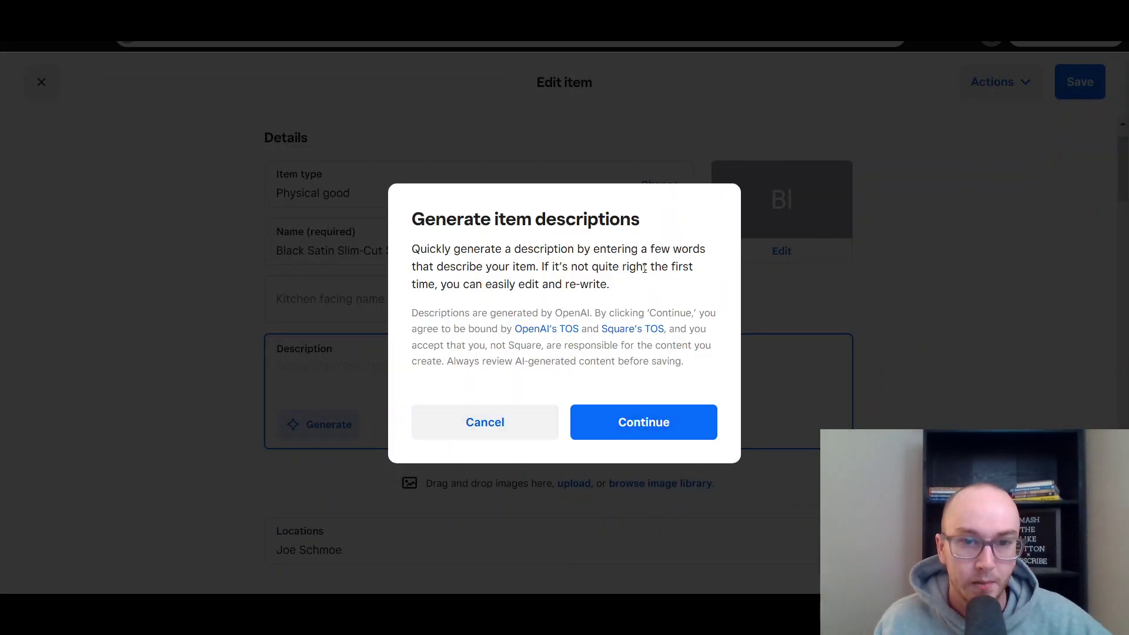
pyautogui.click(670, 422)
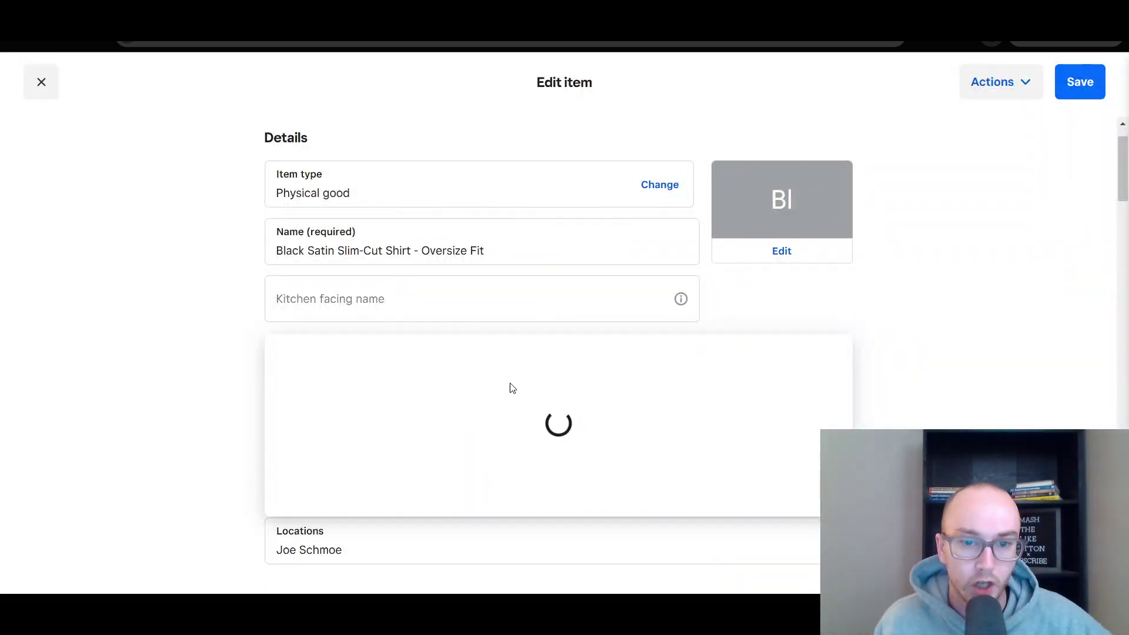
pyautogui.scroll(-2, 559, 353)
pyautogui.scroll(3, 575, 466)
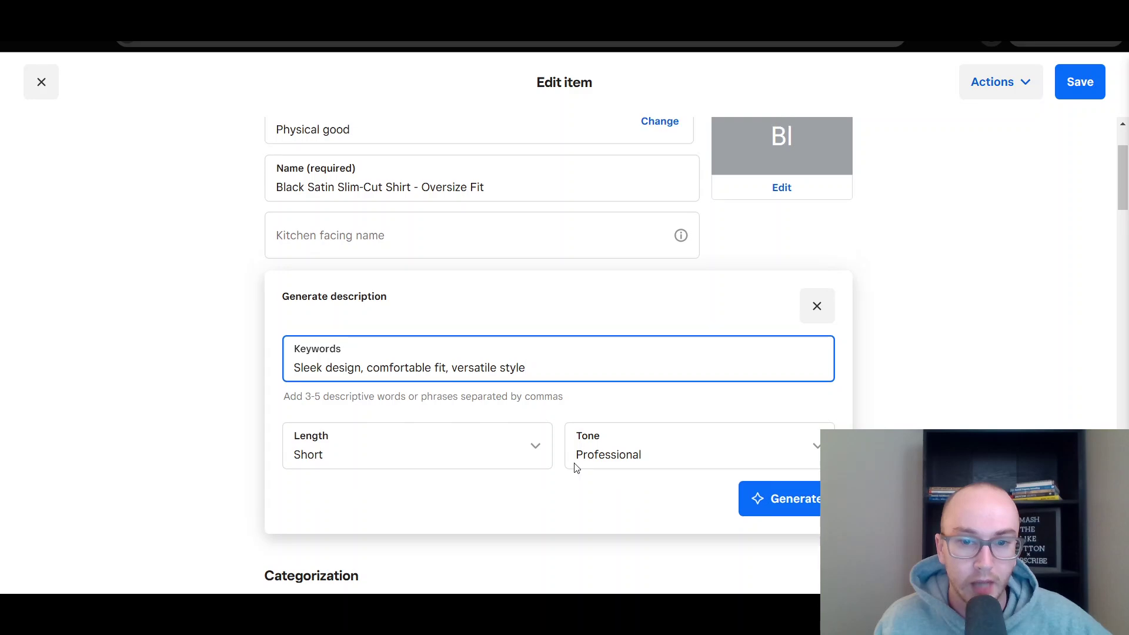
pyautogui.scroll(-5, 1124, 220)
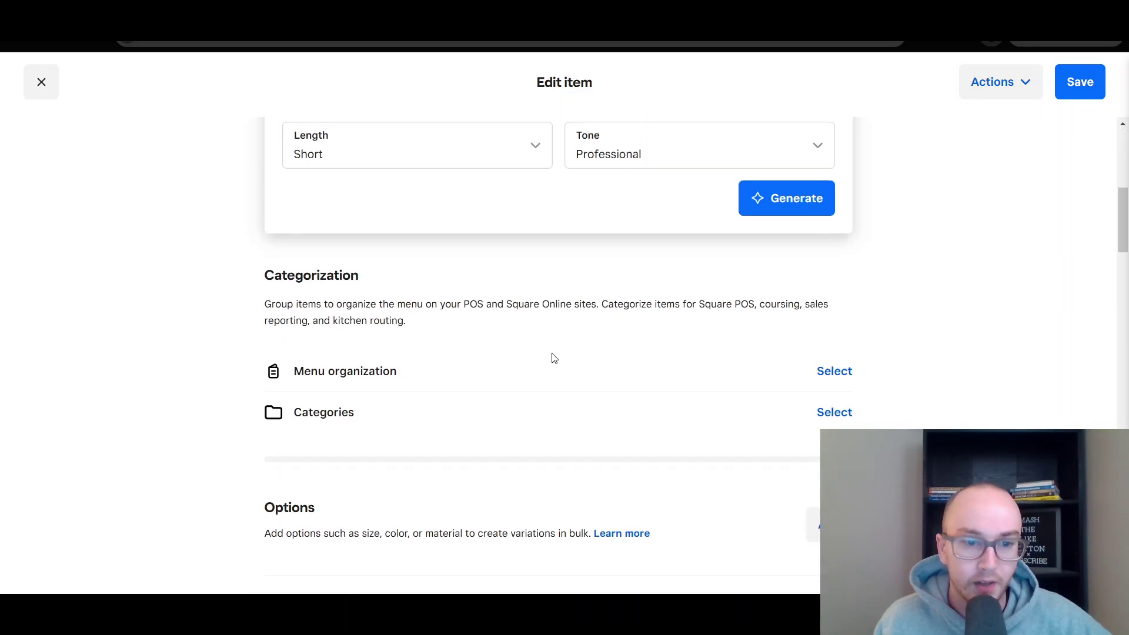
pyautogui.scroll(5, 1123, 207)
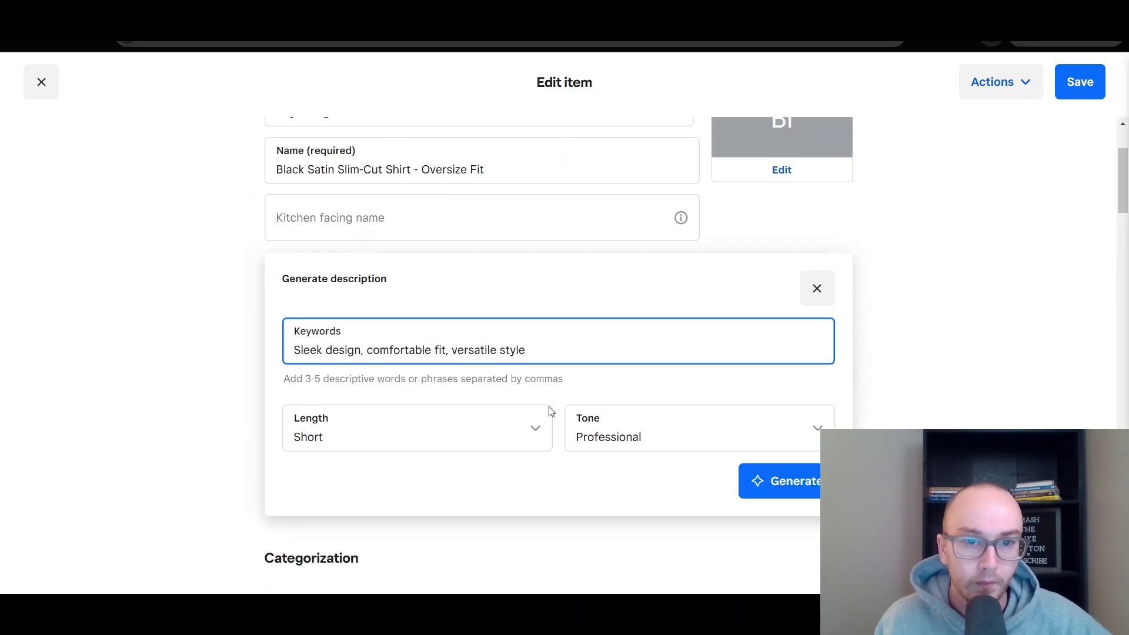
pyautogui.click(619, 432)
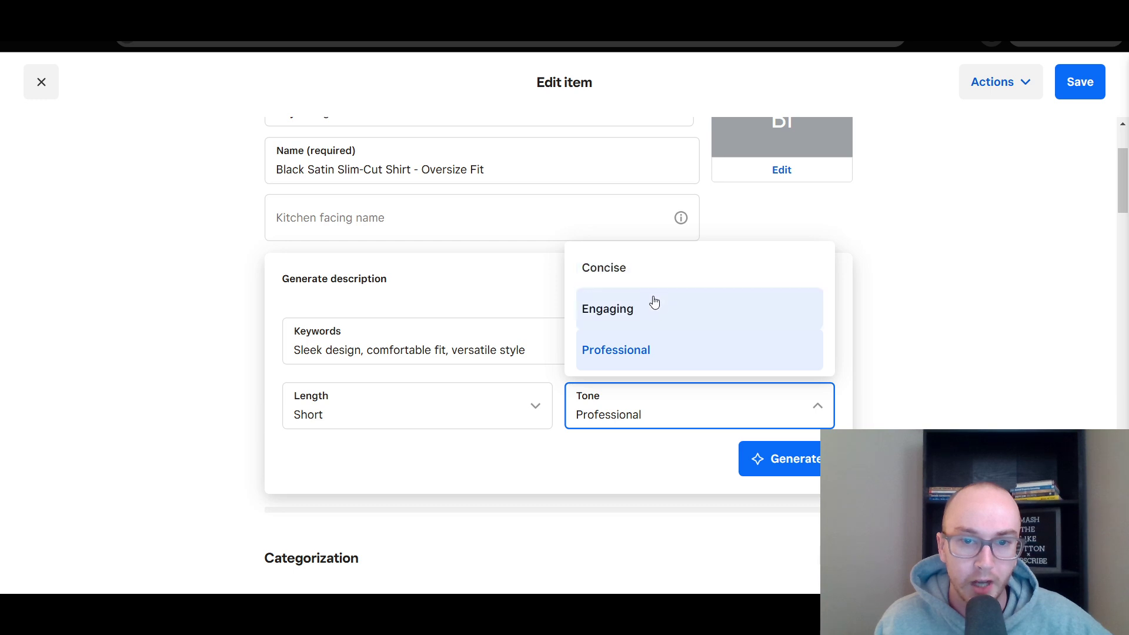
pyautogui.click(759, 460)
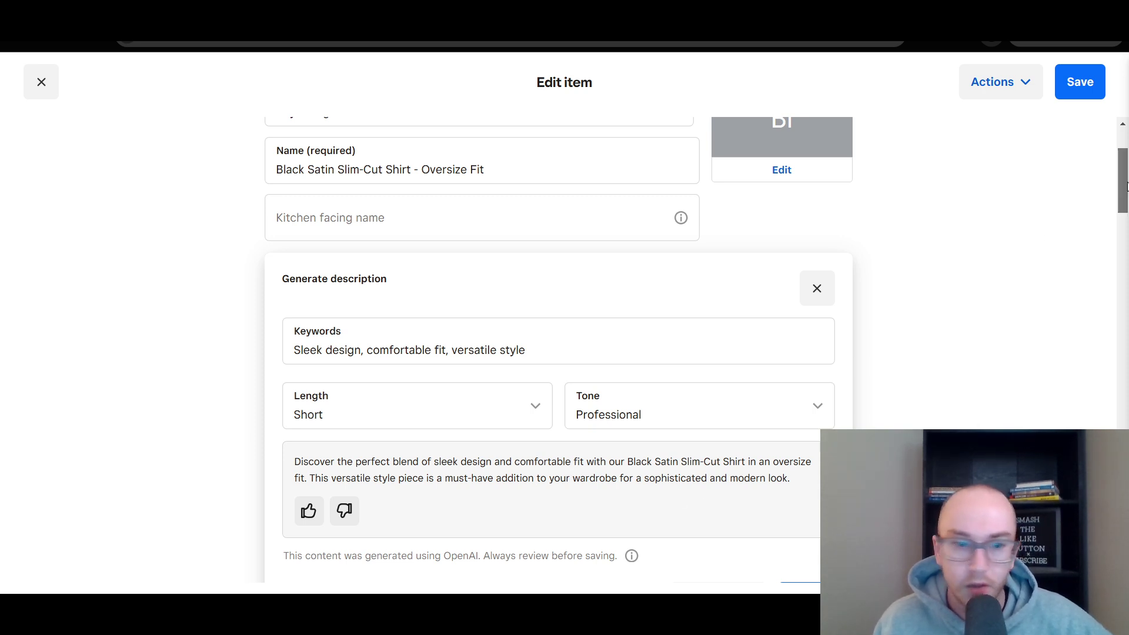
pyautogui.scroll(-1, 1112, 191)
pyautogui.click(826, 554)
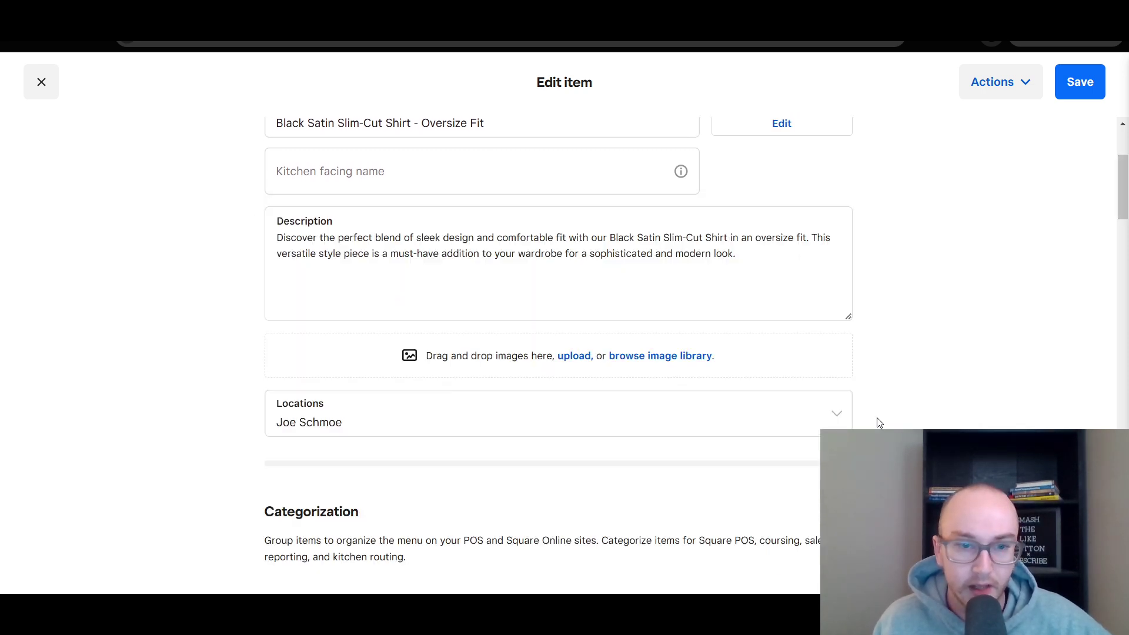
pyautogui.scroll(3, 948, 267)
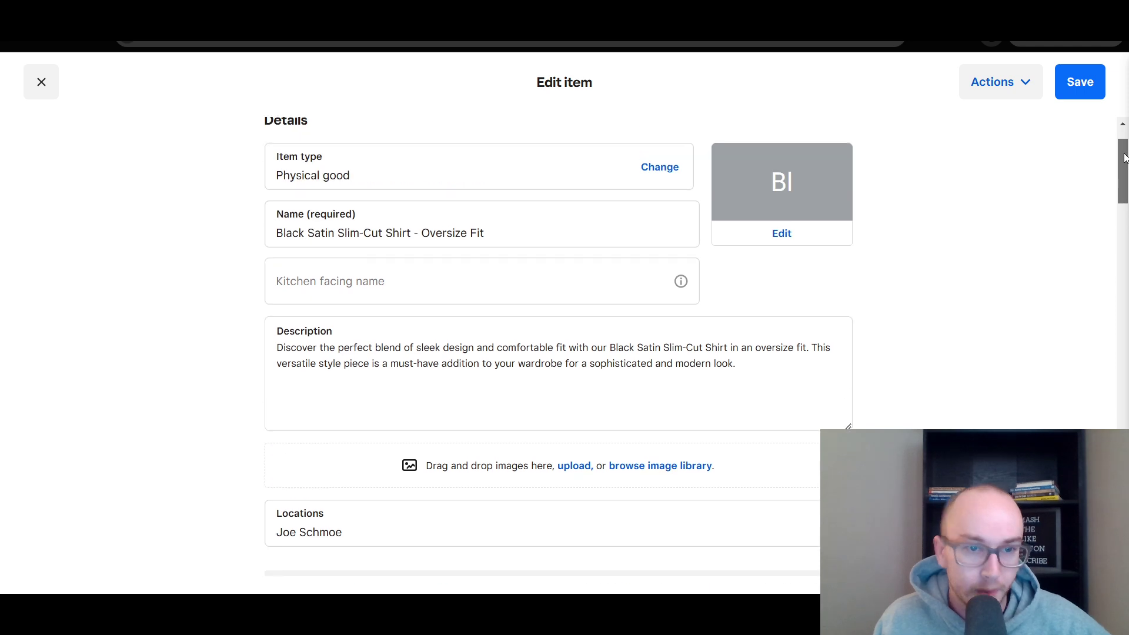
# Upload the black shirt image file as the item's primary photo
pyautogui.click(293, 406)
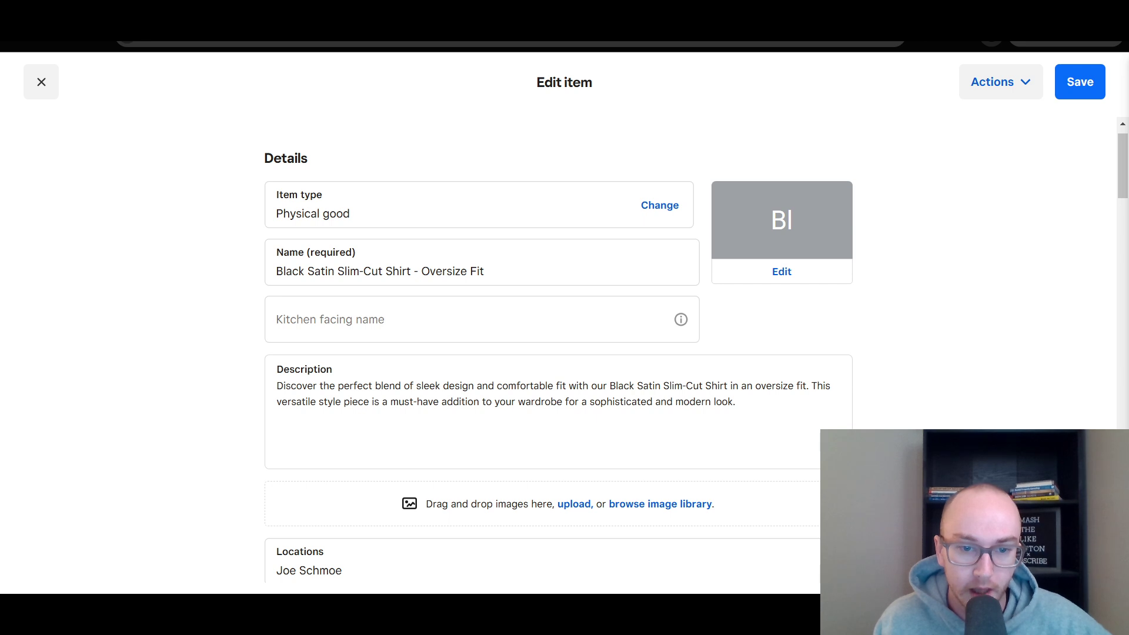
pyautogui.click(582, 504)
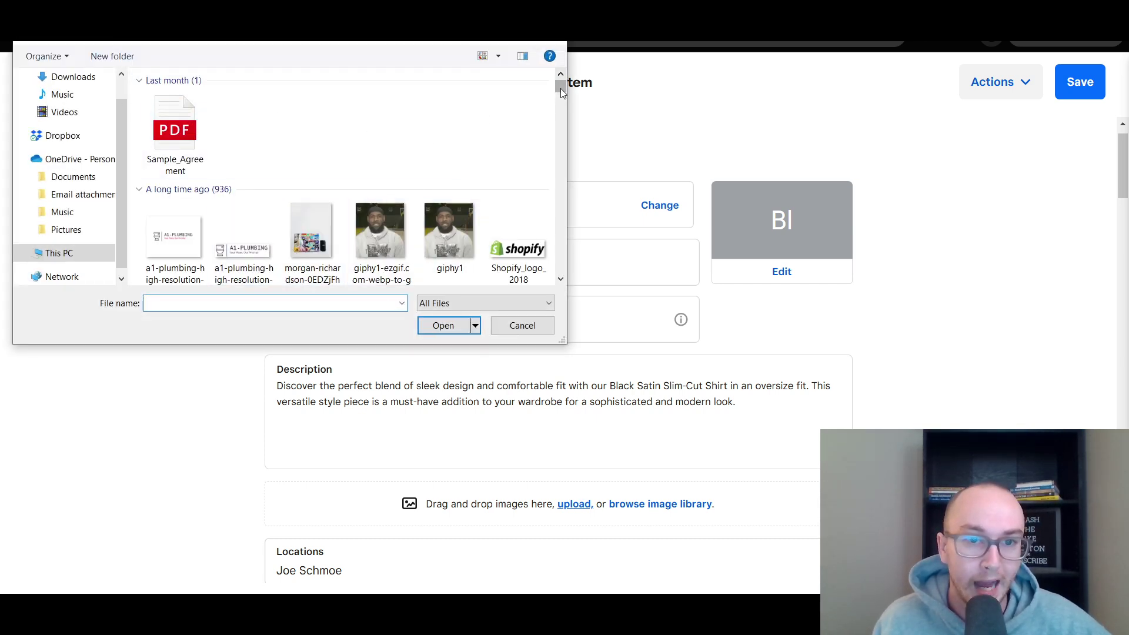
pyautogui.moveTo(560, 88); pyautogui.dragTo(563, 87)
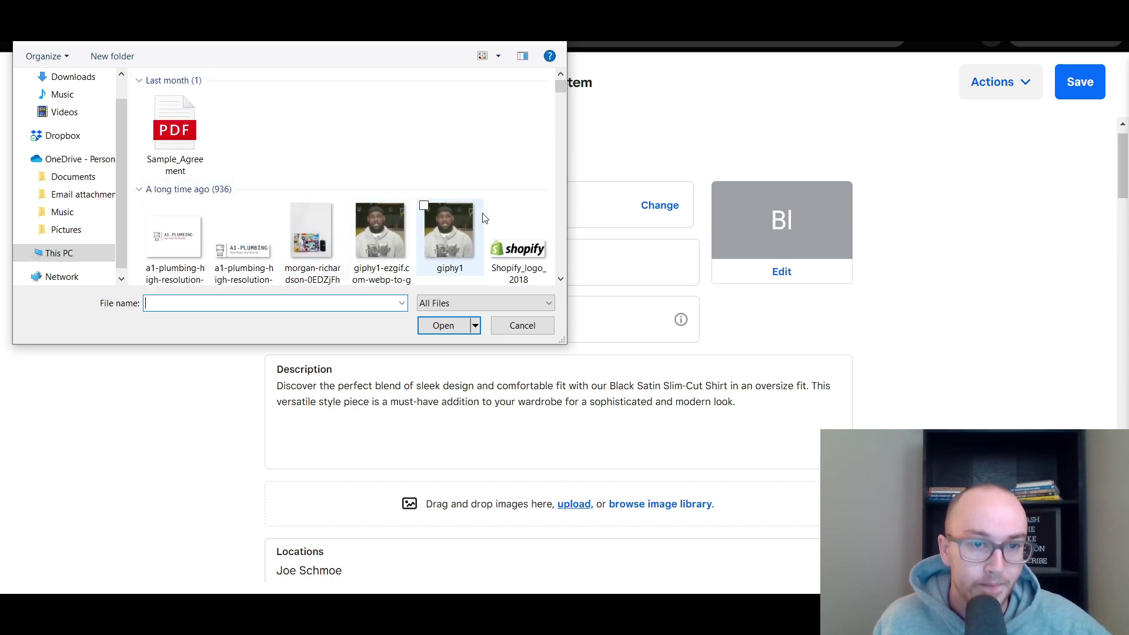
pyautogui.moveTo(558, 91); pyautogui.dragTo(550, 100)
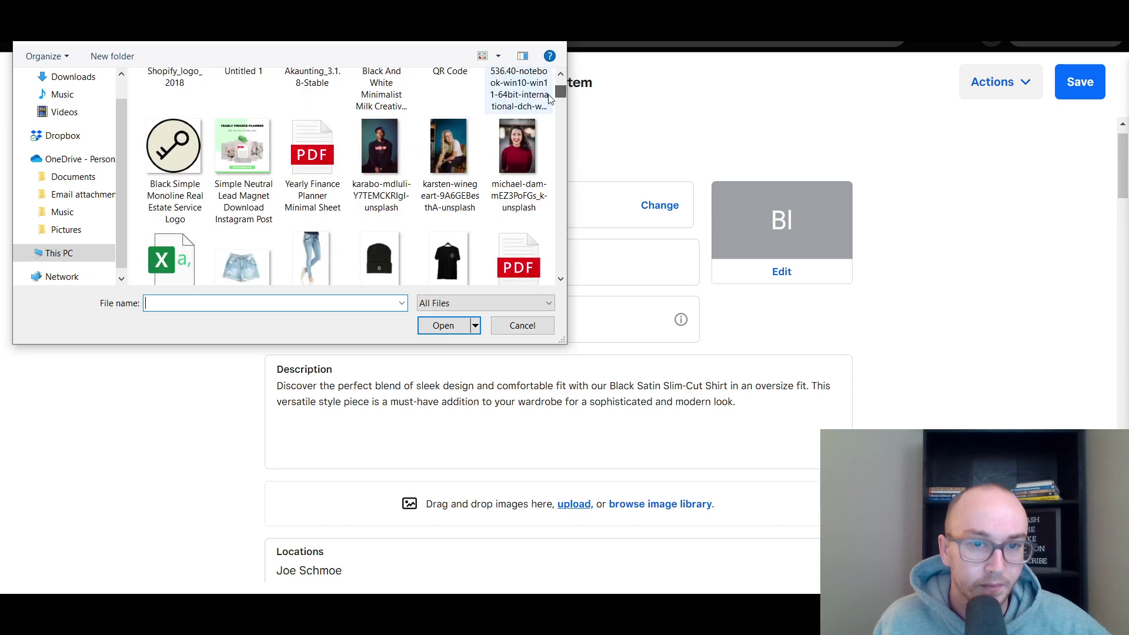
pyautogui.click(448, 259)
pyautogui.click(450, 331)
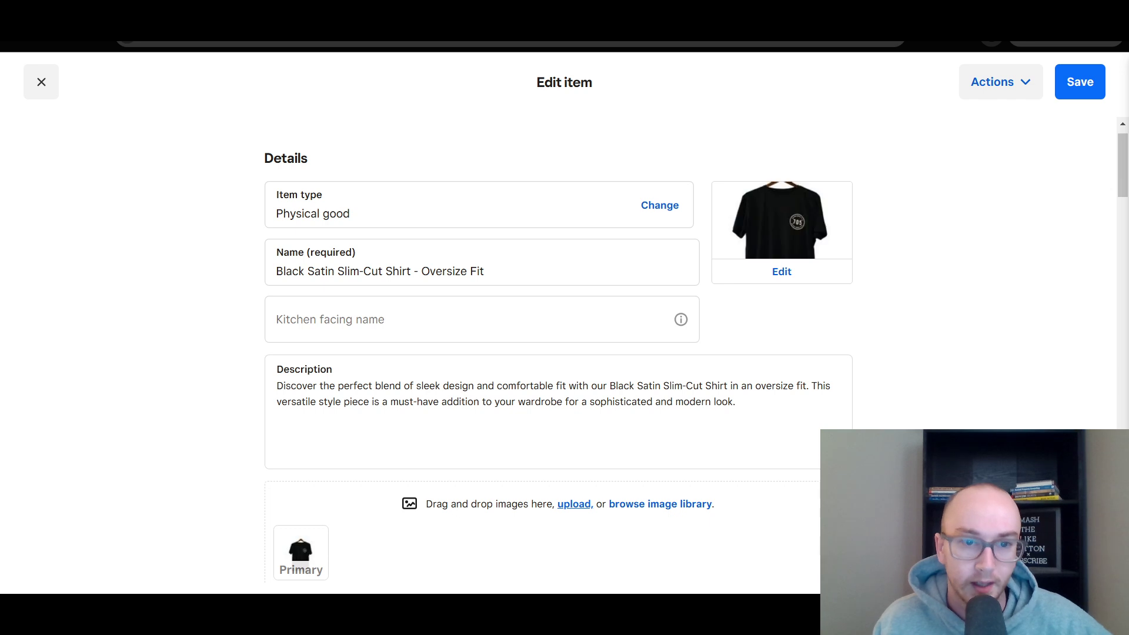
# Preview the new shirt image, close the preview, and save the item
pyautogui.moveTo(1125, 180)
pyautogui.mouseDown()
pyautogui.moveTo(1122, 219)
pyautogui.moveTo(1118, 191)
pyautogui.mouseUp()
pyautogui.scroll(2, 1118, 192)
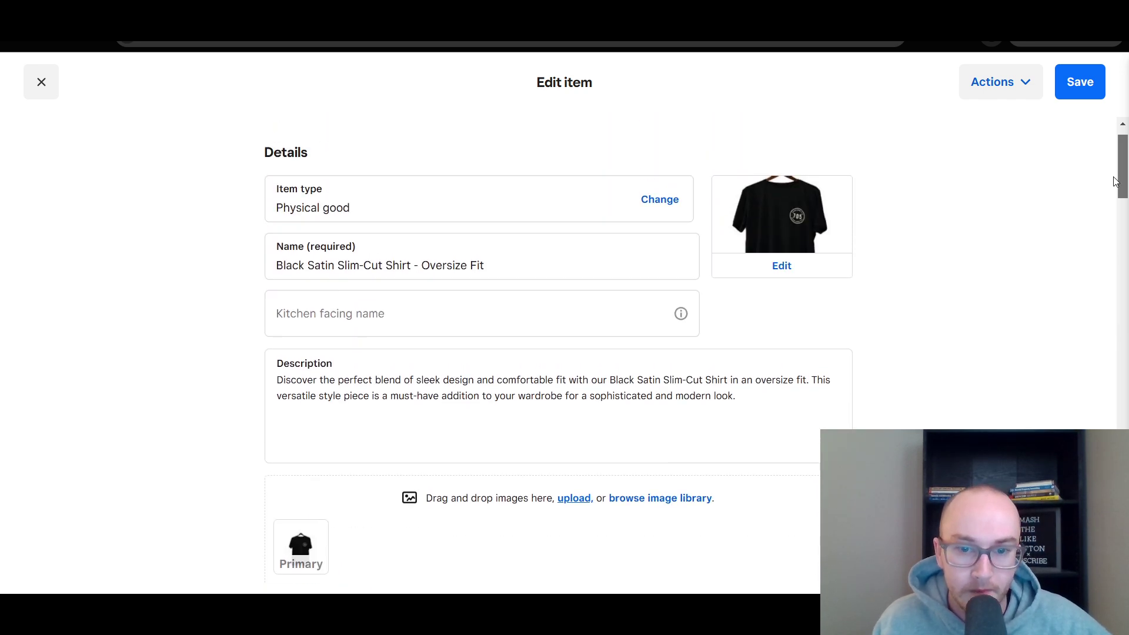
pyautogui.click(787, 263)
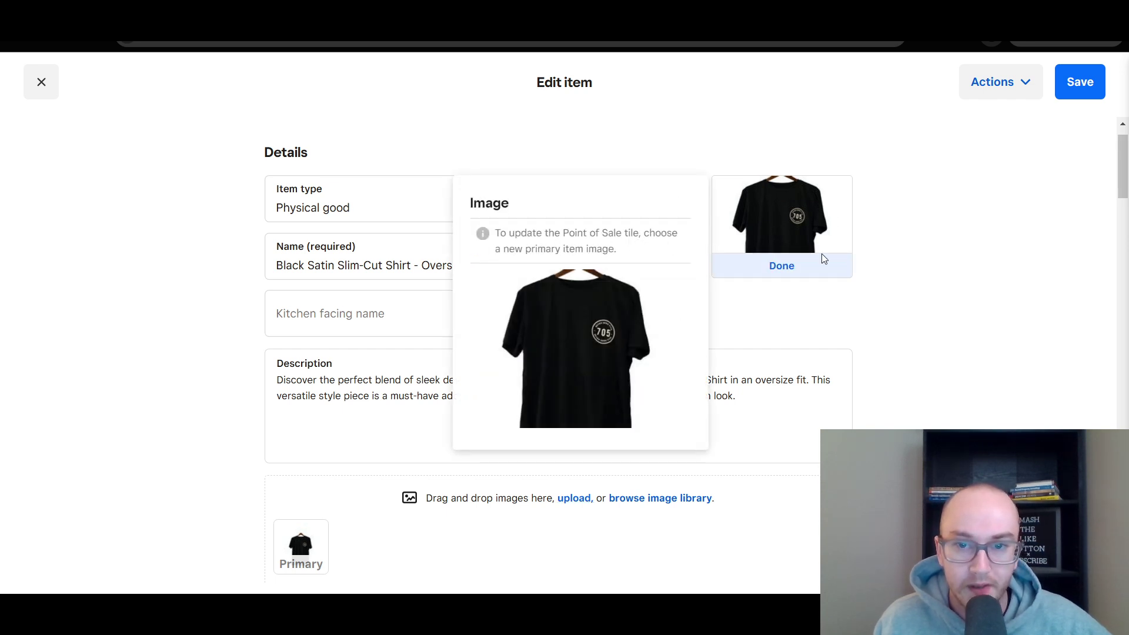
pyautogui.click(781, 266)
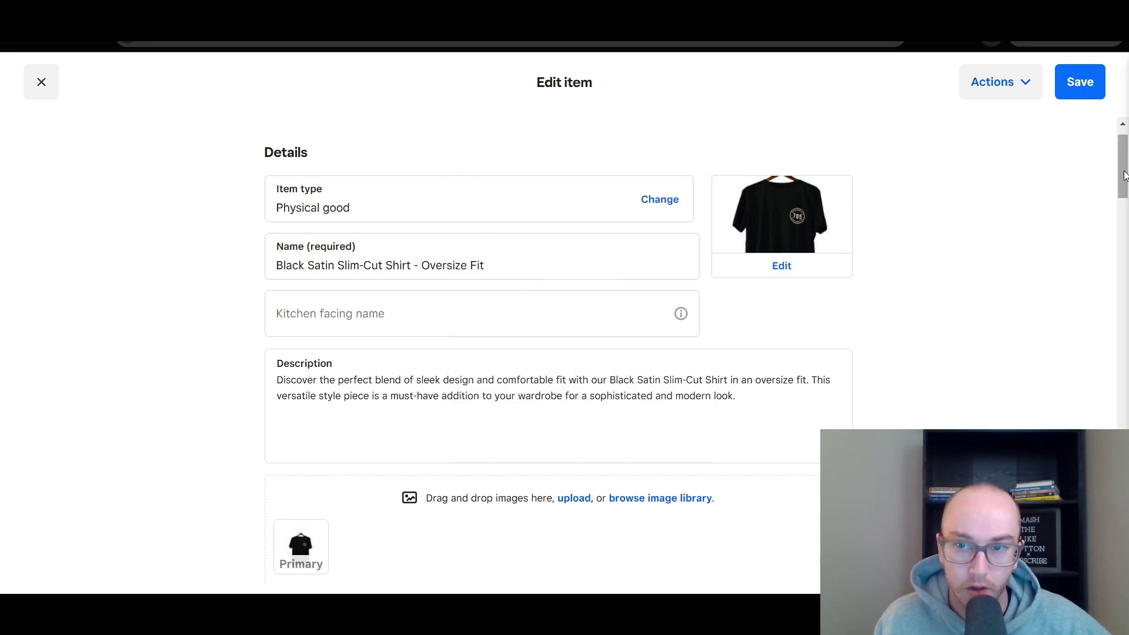
pyautogui.moveTo(1124, 176); pyautogui.dragTo(1121, 262)
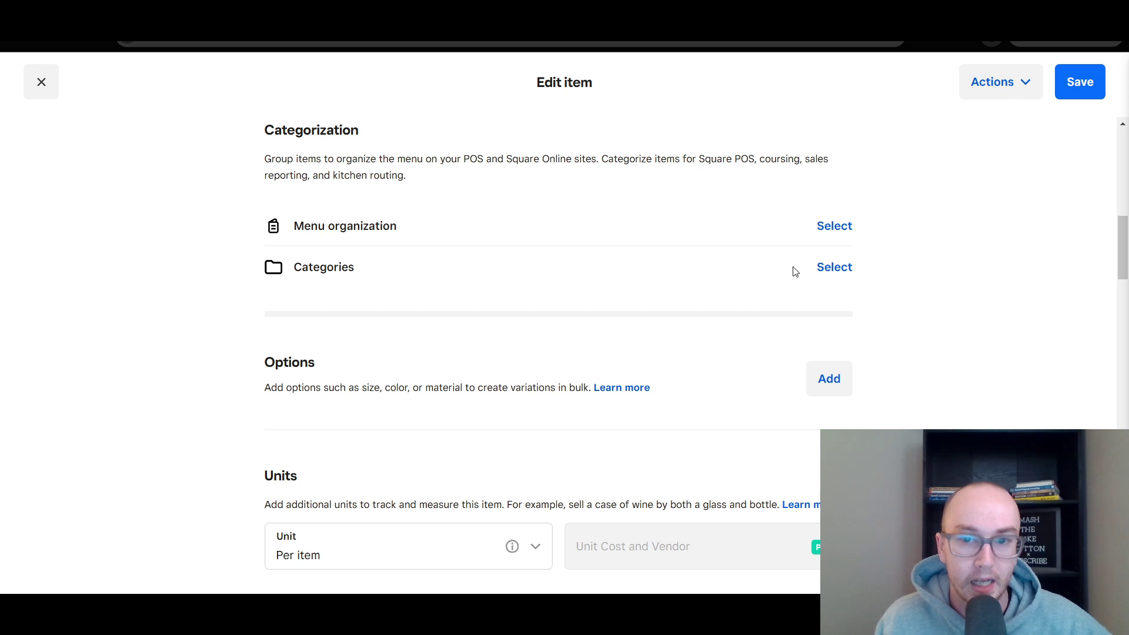
pyautogui.scroll(4, 963, 209)
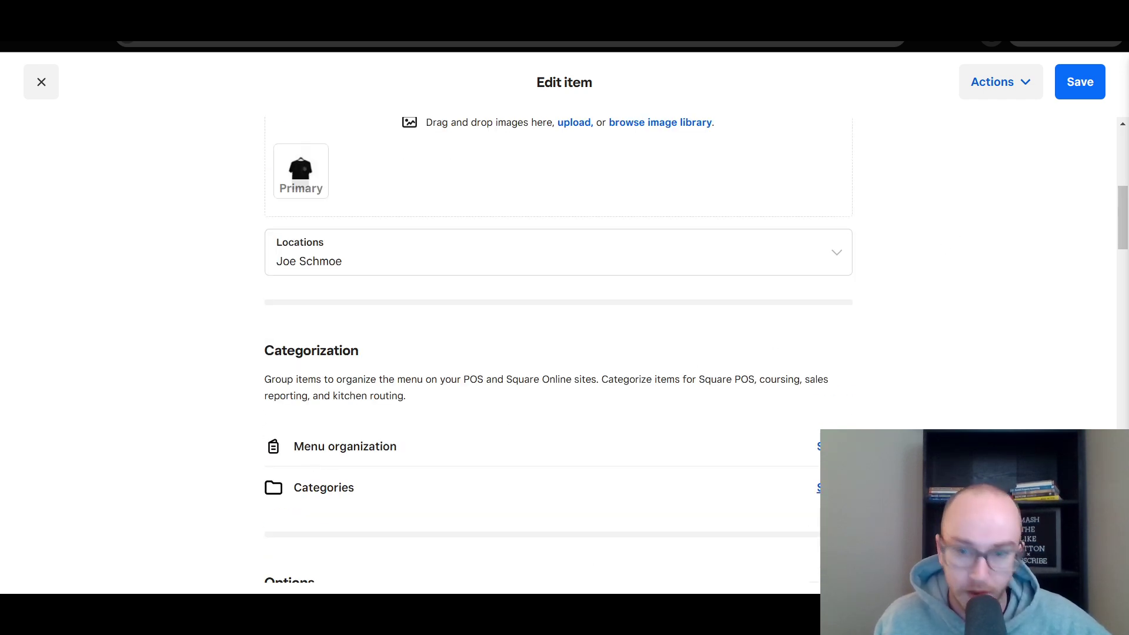
pyautogui.scroll(5, 959, 375)
pyautogui.click(1081, 88)
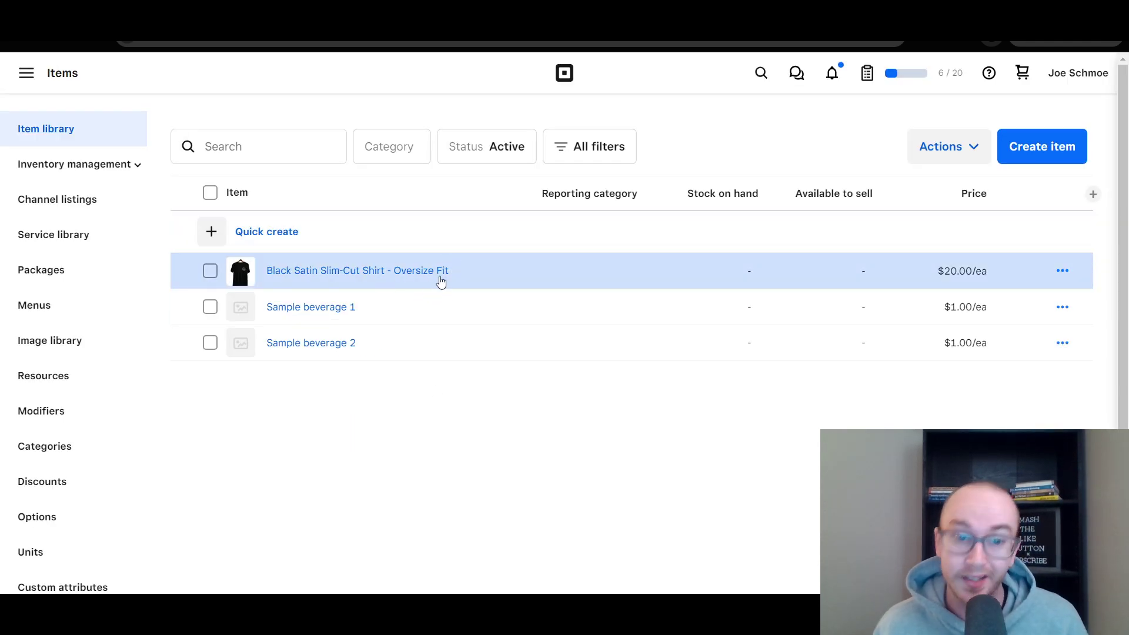
# Reopen Black Satin Slim-Cut Shirt - Oversize Fit and scroll through its settings to Social media links
pyautogui.click(467, 277)
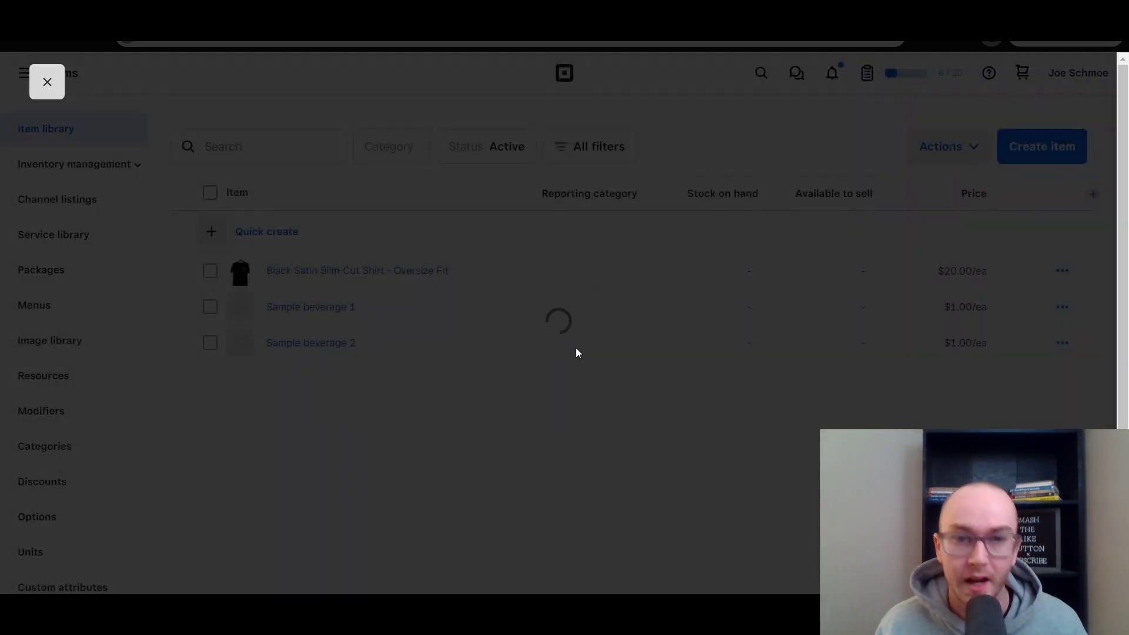
pyautogui.scroll(-5, 854, 384)
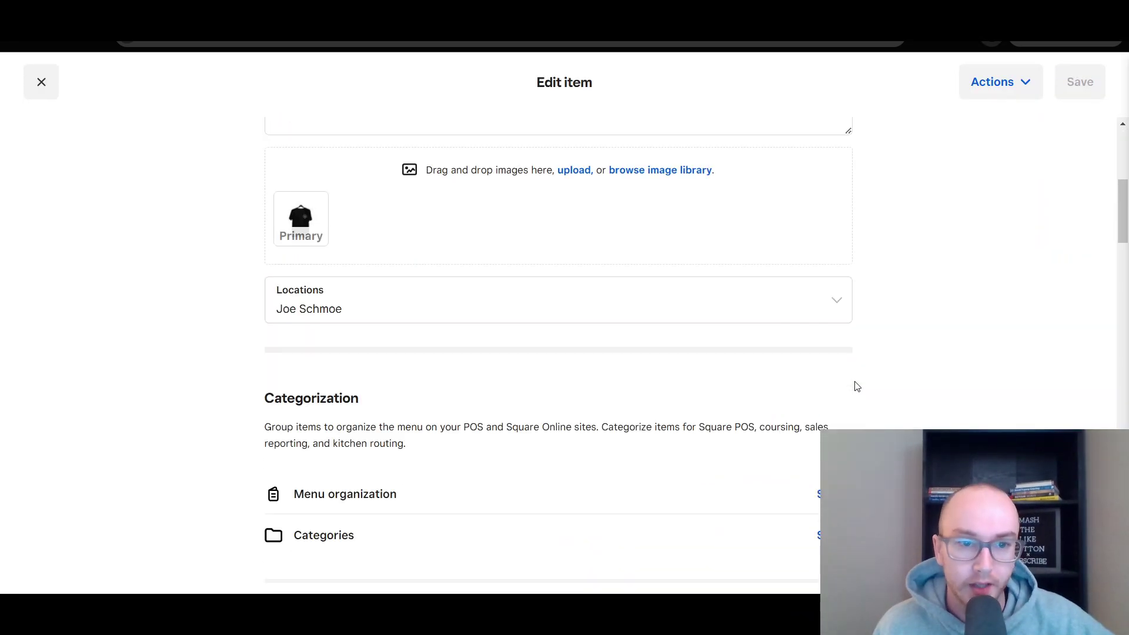
pyautogui.scroll(2, 857, 387)
pyautogui.scroll(-8, 857, 386)
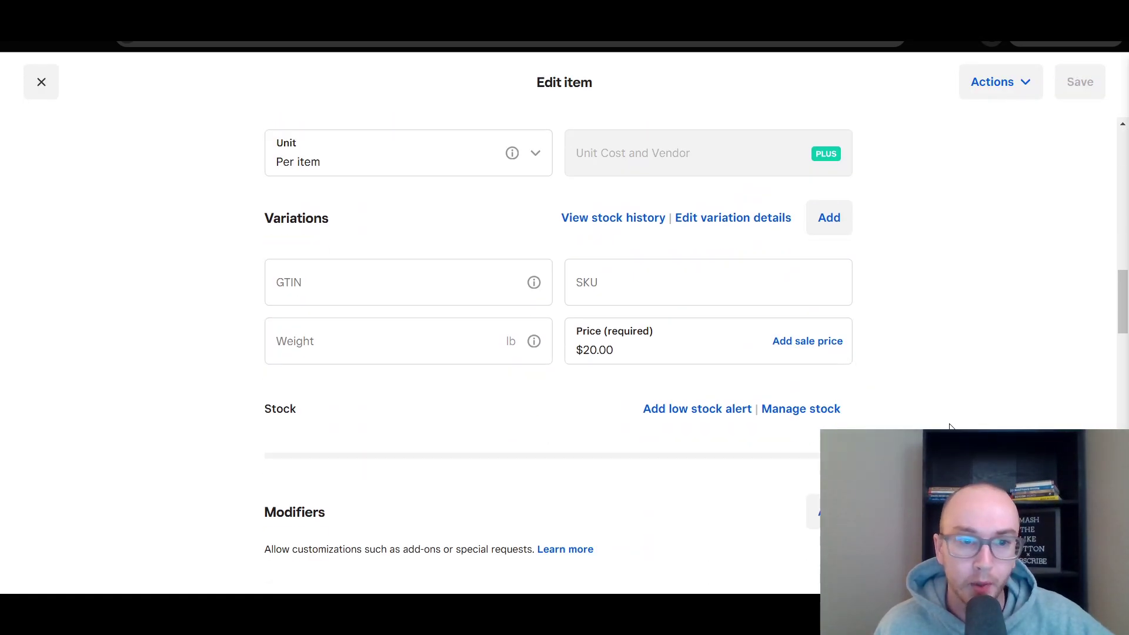
pyautogui.scroll(-4, 948, 428)
pyautogui.scroll(3, 944, 430)
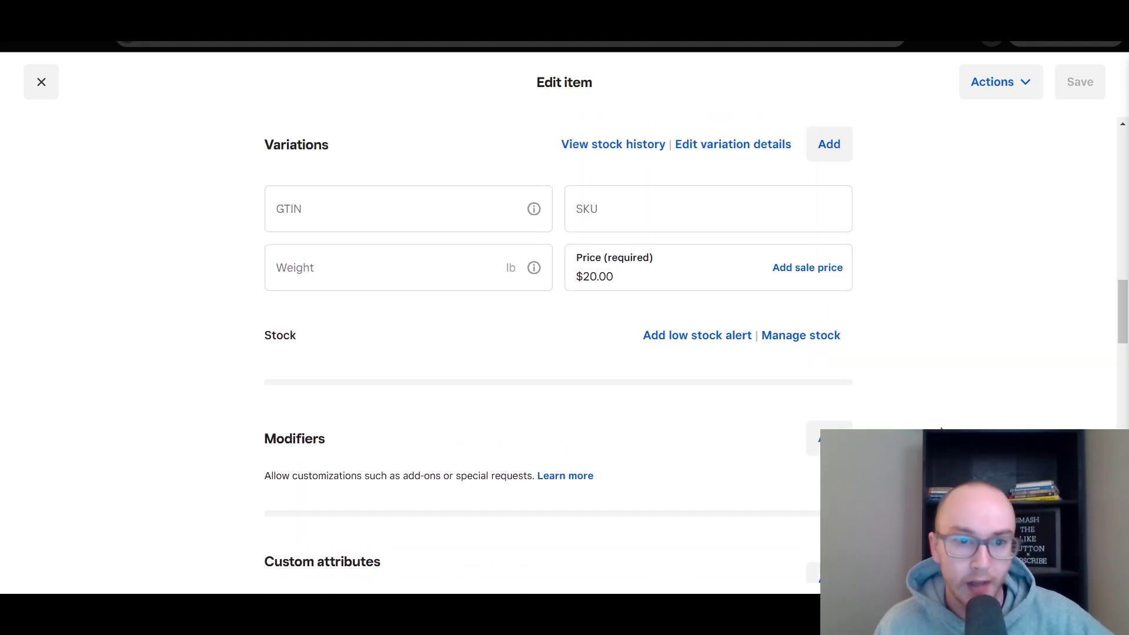
pyautogui.scroll(2, 941, 430)
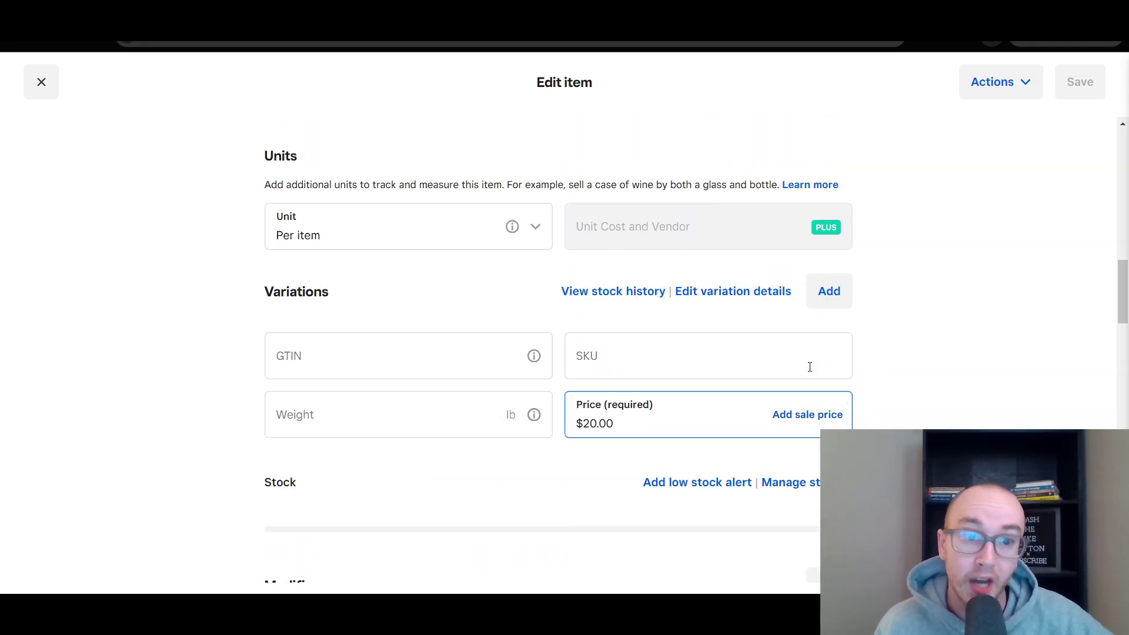
pyautogui.scroll(-6, 928, 403)
pyautogui.scroll(-18, 927, 405)
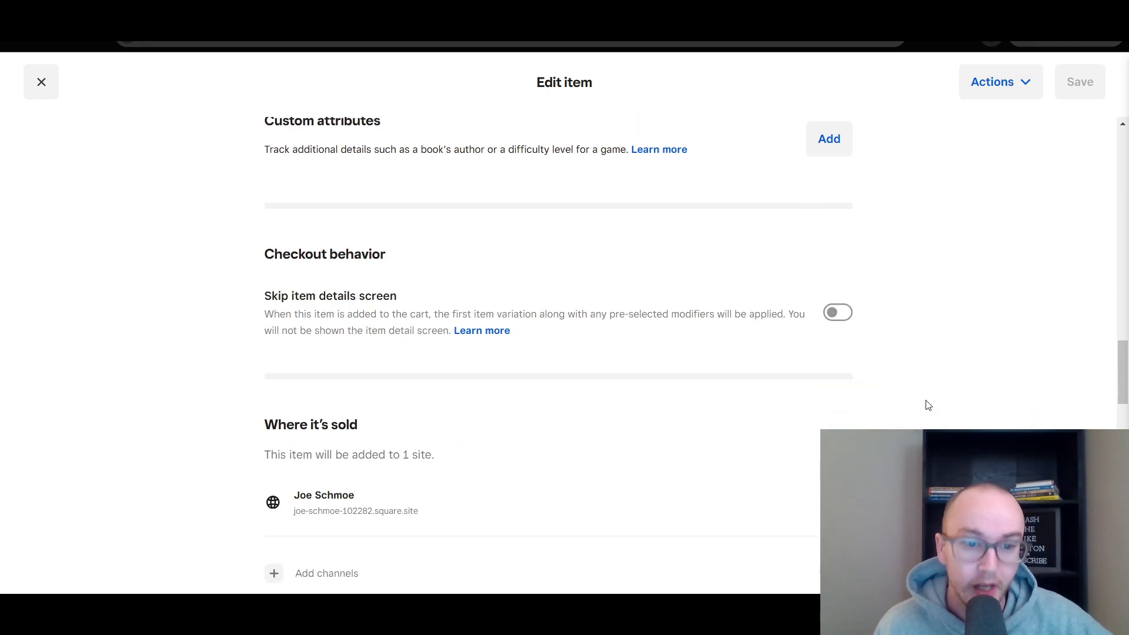
pyautogui.scroll(-5, 928, 405)
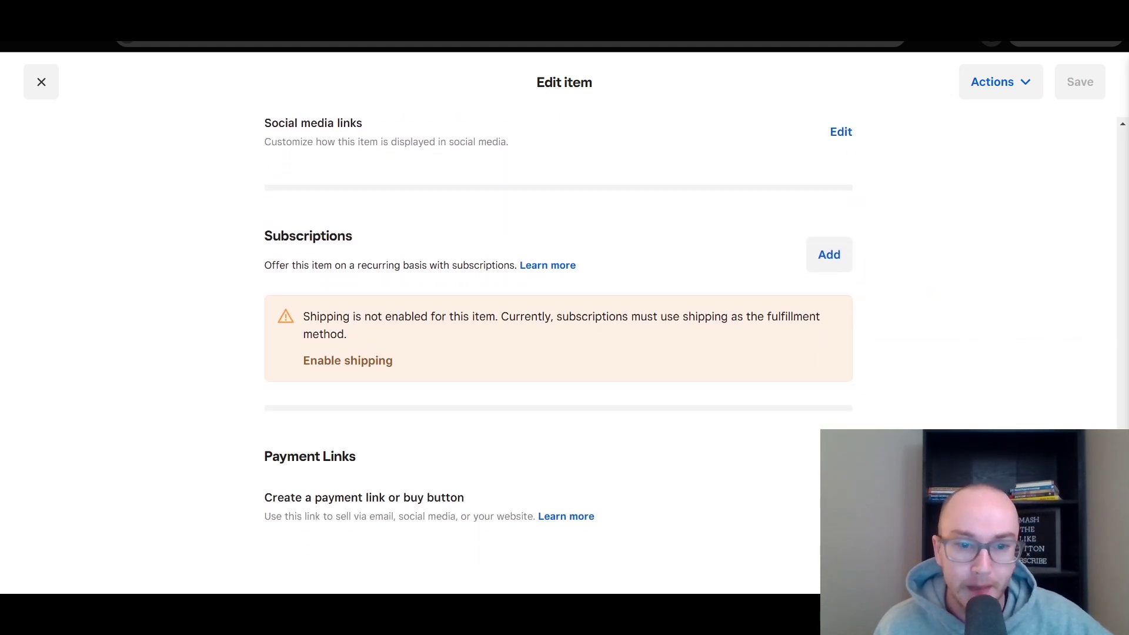
pyautogui.scroll(20, 935, 290)
# Close the item editor and open the empty Site Categories page
pyautogui.click(41, 82)
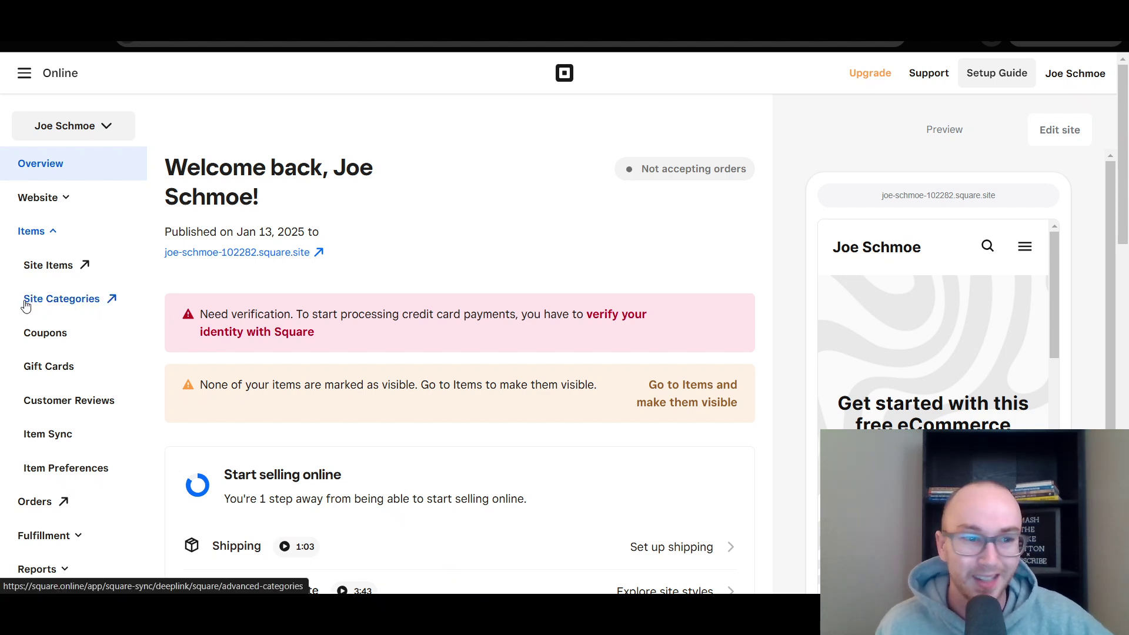
pyautogui.click(81, 306)
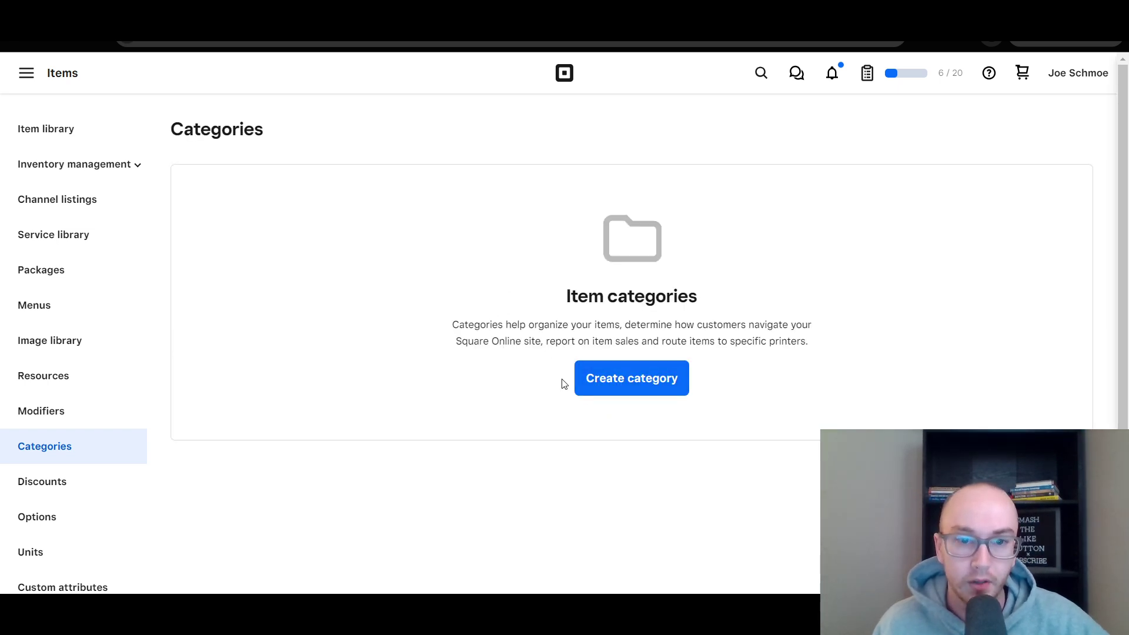
# Create a new category named Shirts, leaving it top-level with no parent category
pyautogui.click(641, 392)
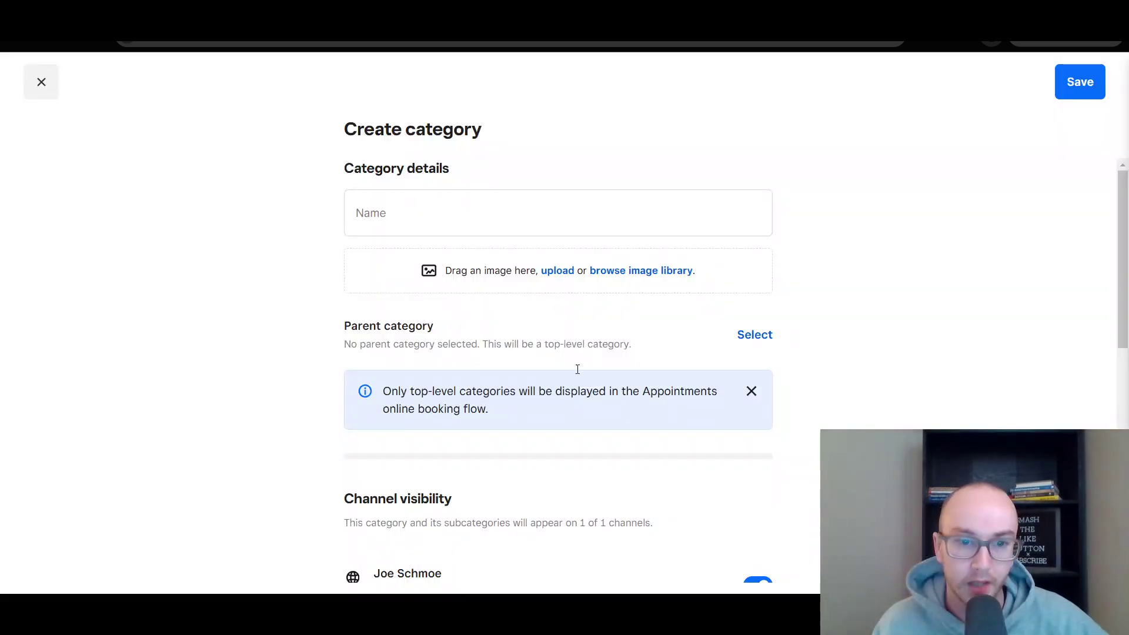
pyautogui.click(403, 214)
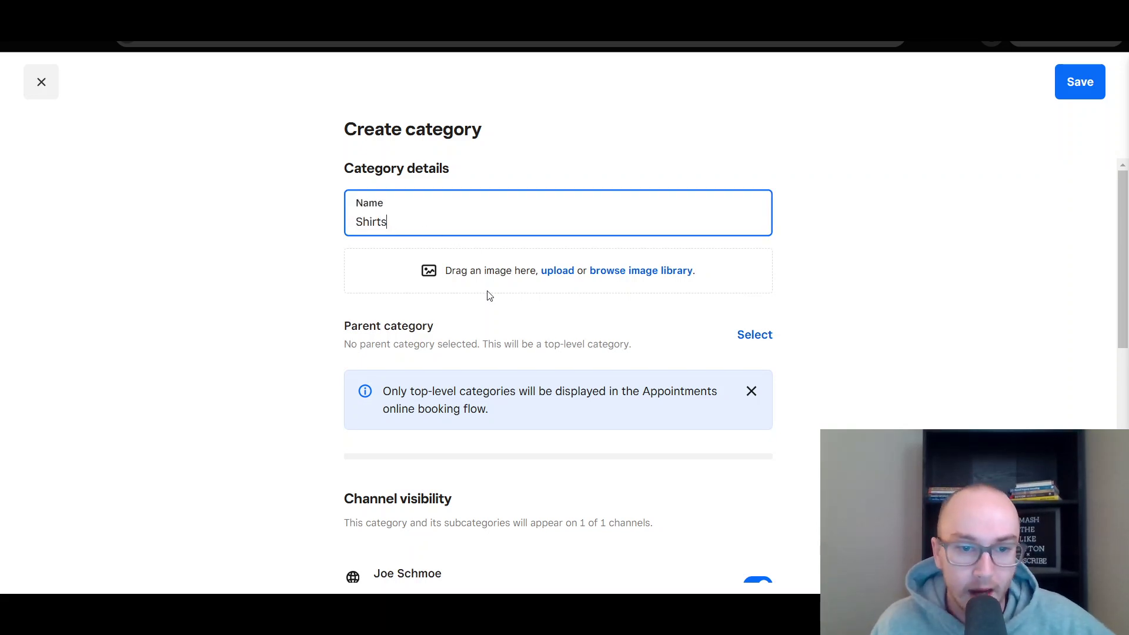
pyautogui.scroll(-1, 489, 296)
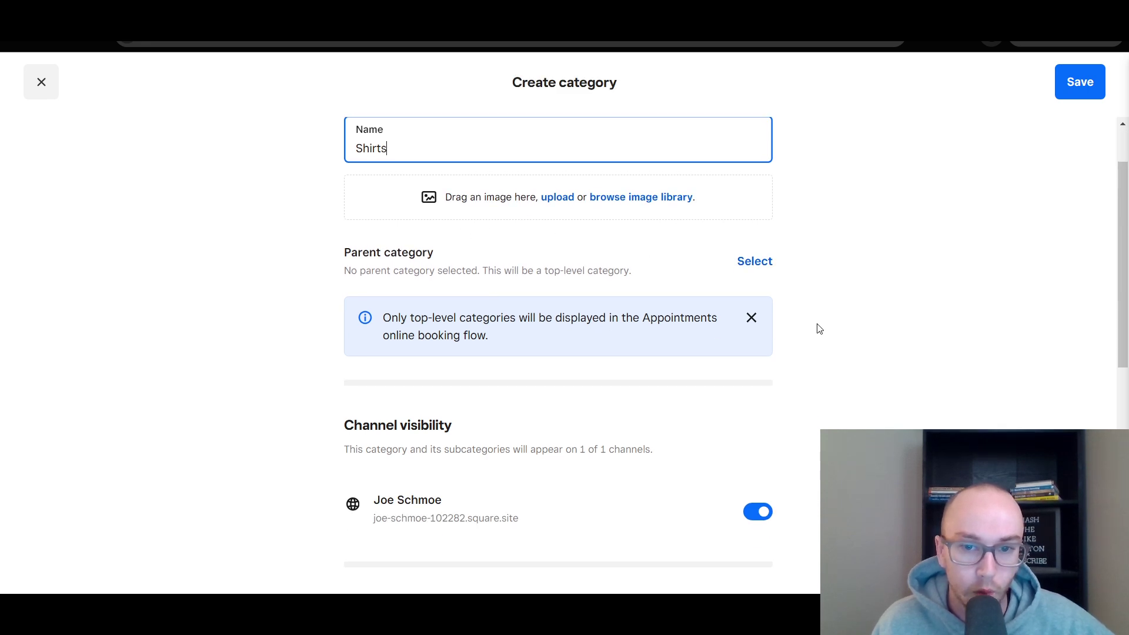
pyautogui.scroll(-1, 753, 364)
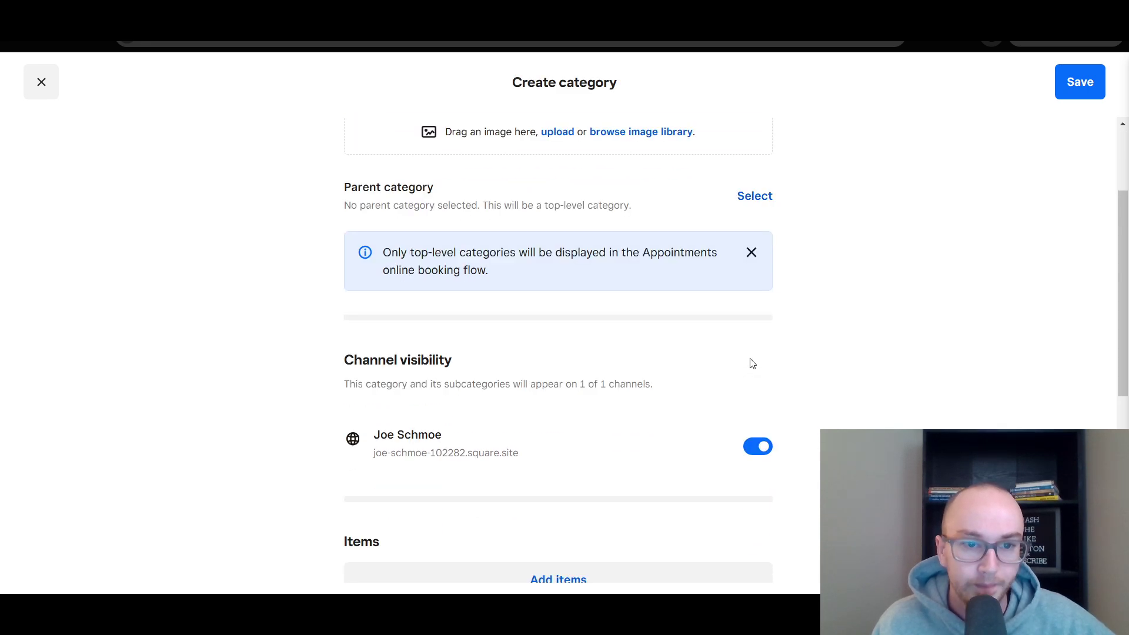
pyautogui.click(765, 189)
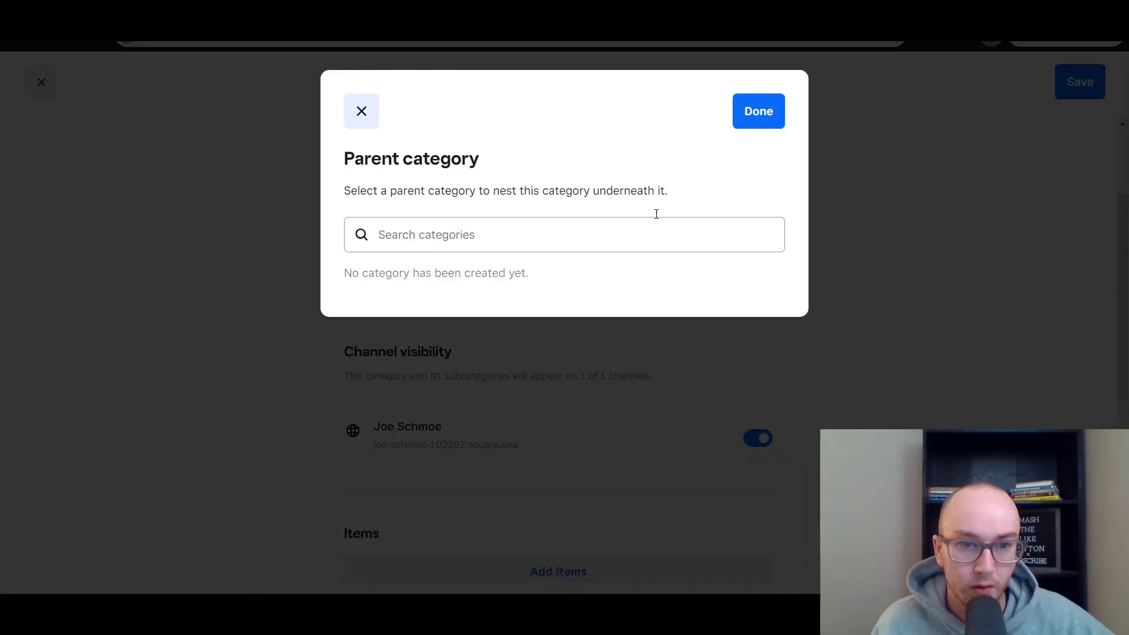
pyautogui.click(364, 116)
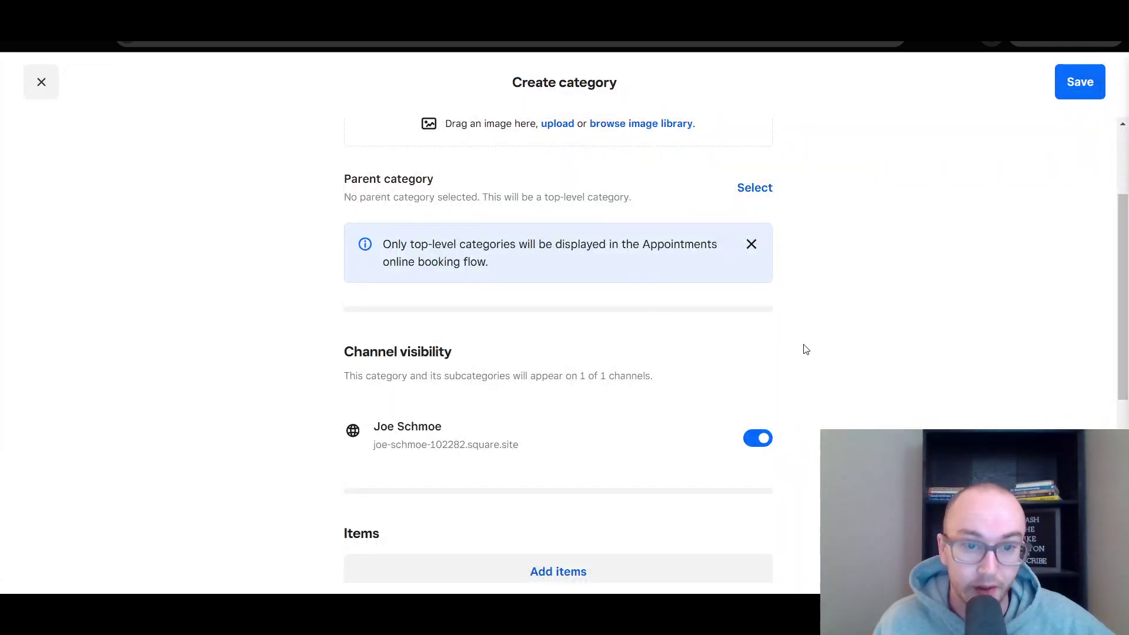
pyautogui.scroll(-1, 784, 410)
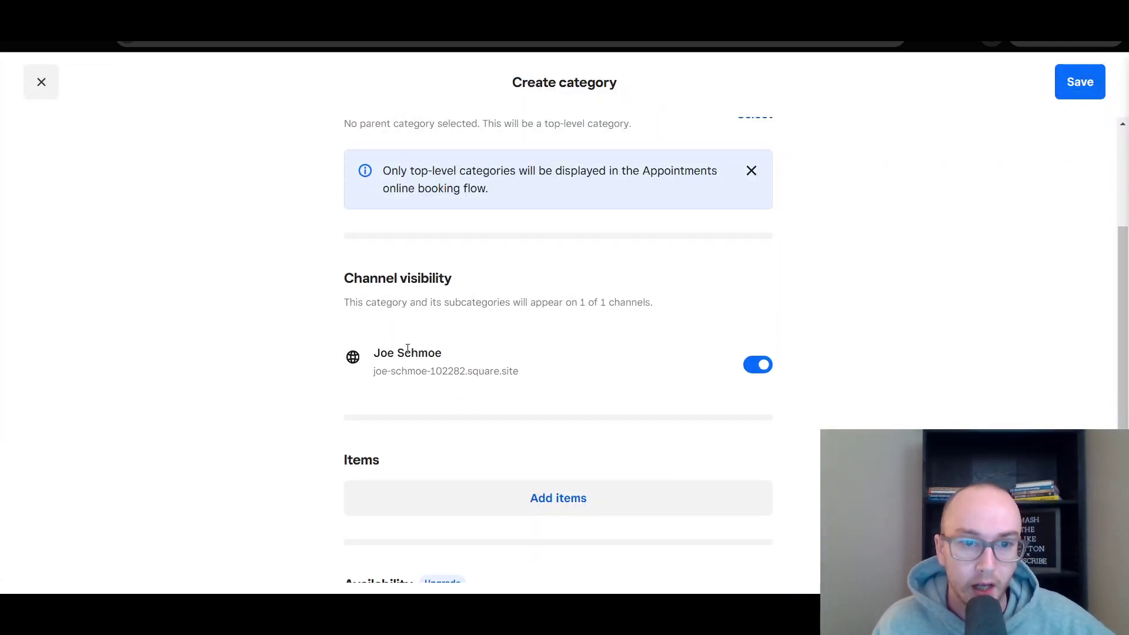
pyautogui.scroll(-2, 835, 382)
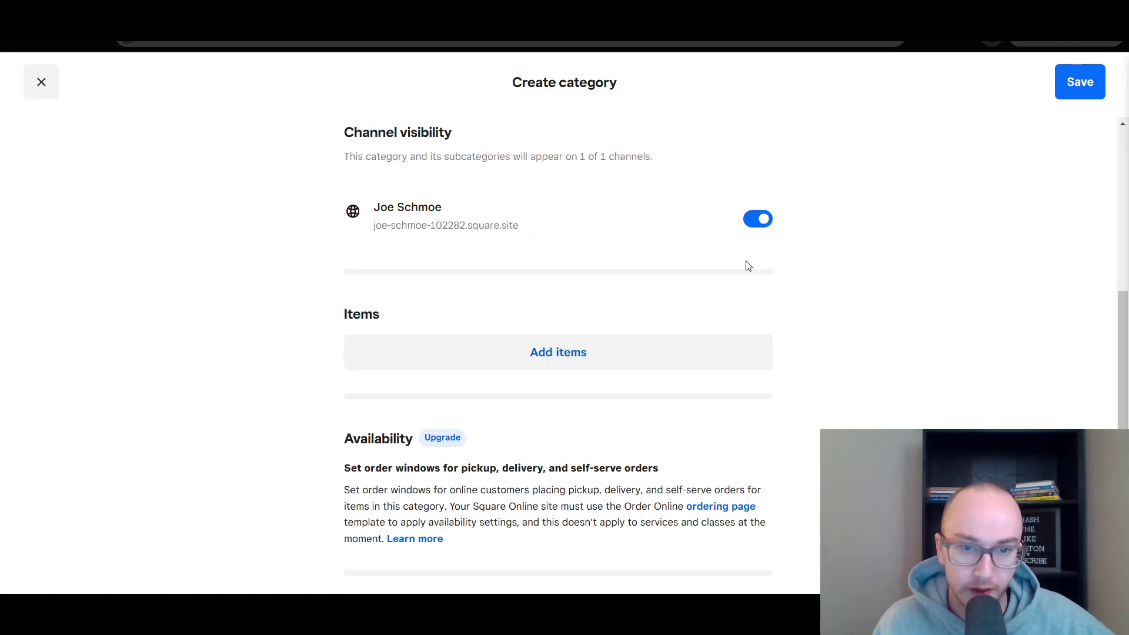
# Add the Black Satin Slim-Cut Shirt - Oversize Fit item to the Shirts category
pyautogui.click(536, 366)
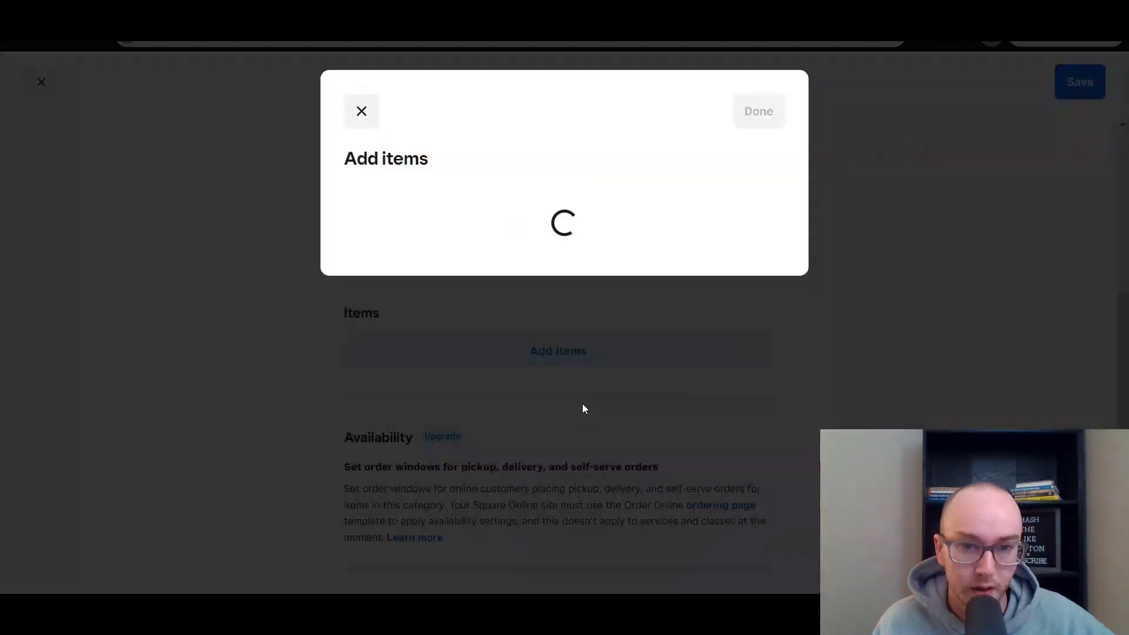
pyautogui.click(764, 355)
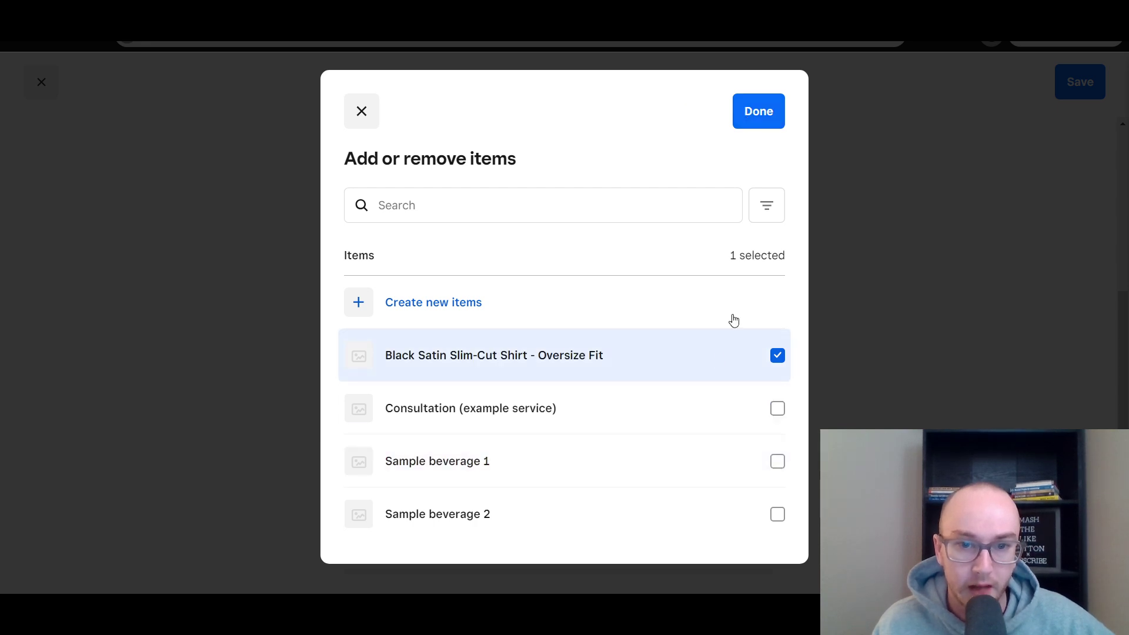
pyautogui.click(757, 111)
pyautogui.scroll(-4, 812, 460)
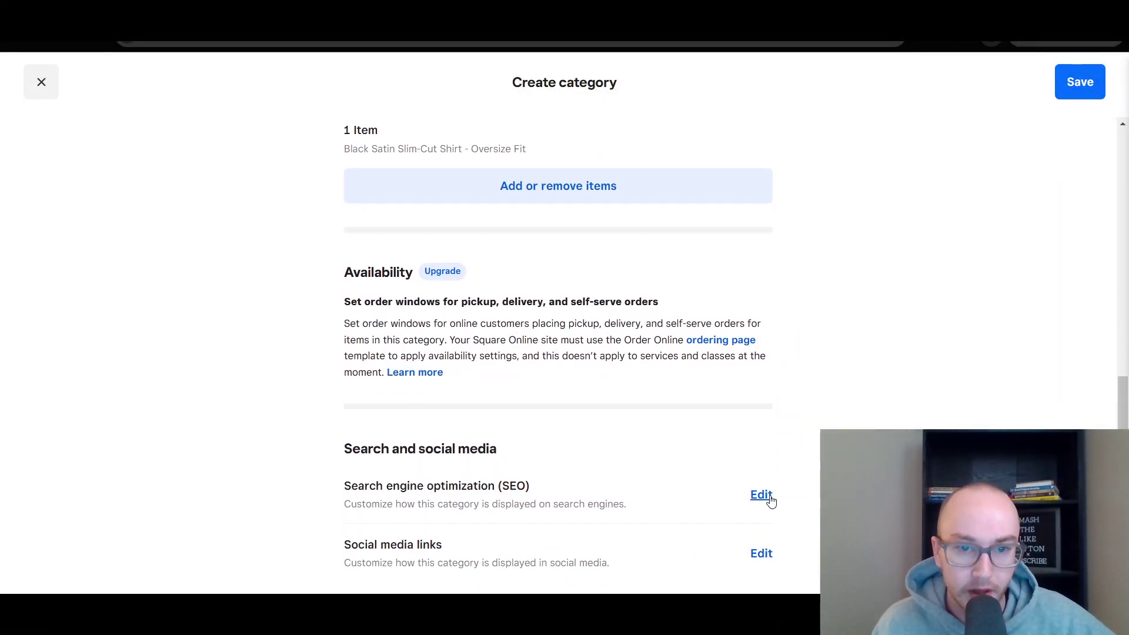
pyautogui.scroll(5, 782, 464)
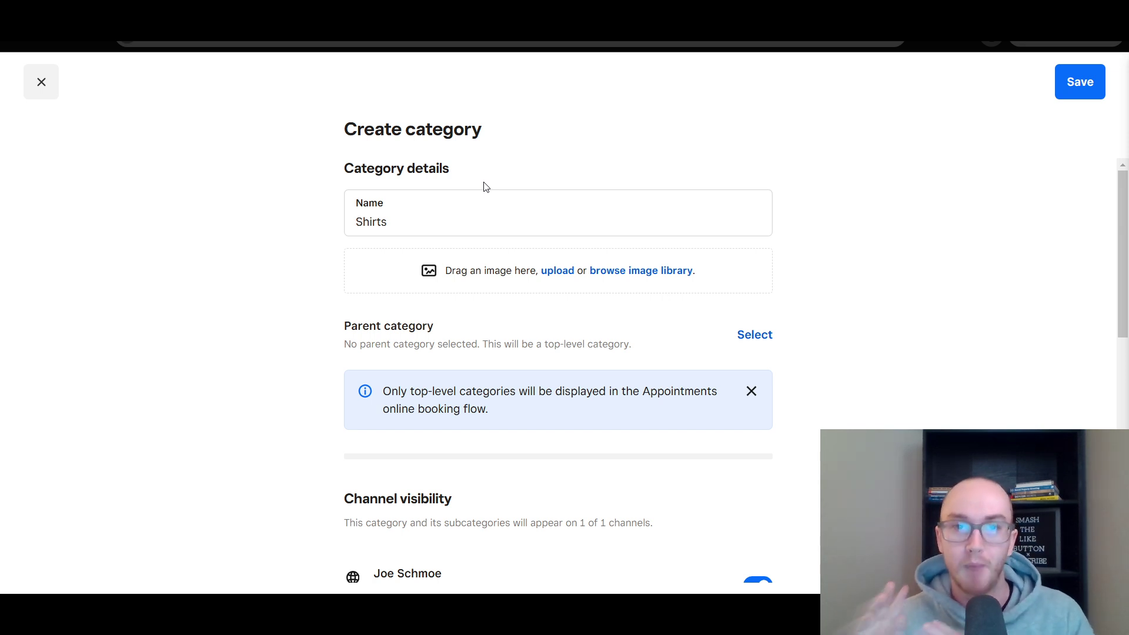
pyautogui.click(403, 226)
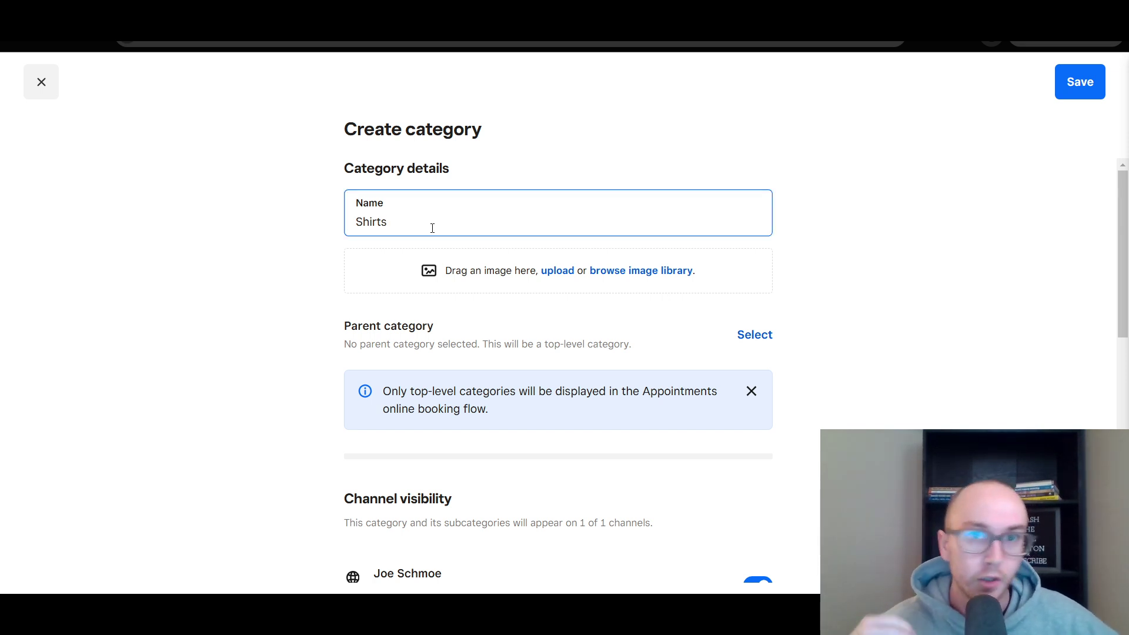
pyautogui.click(328, 216)
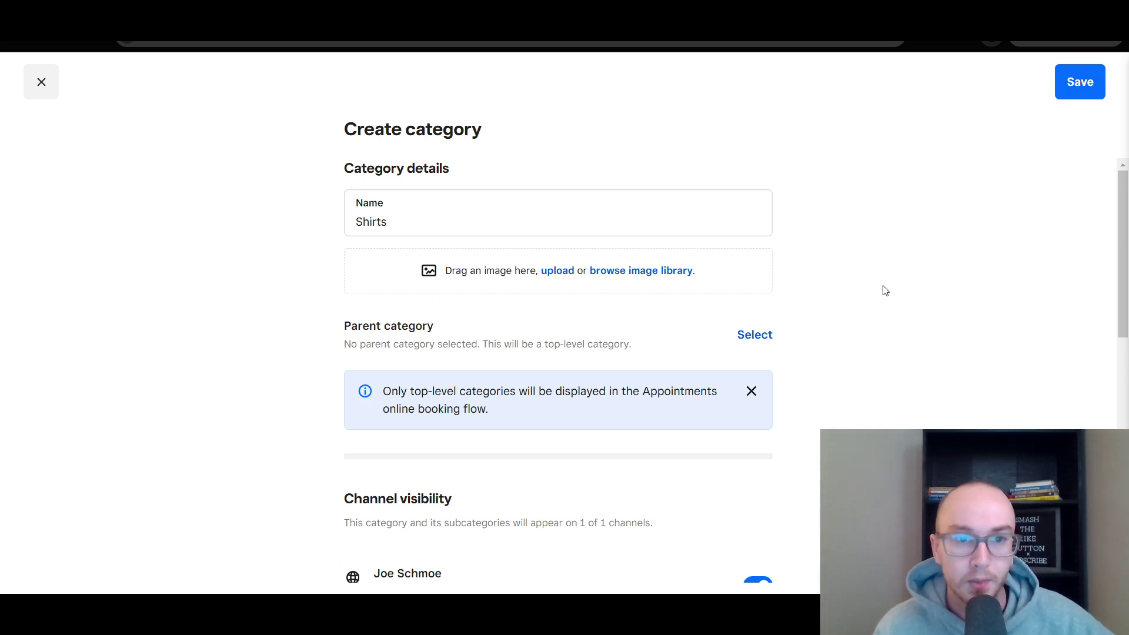
pyautogui.scroll(-10, 824, 317)
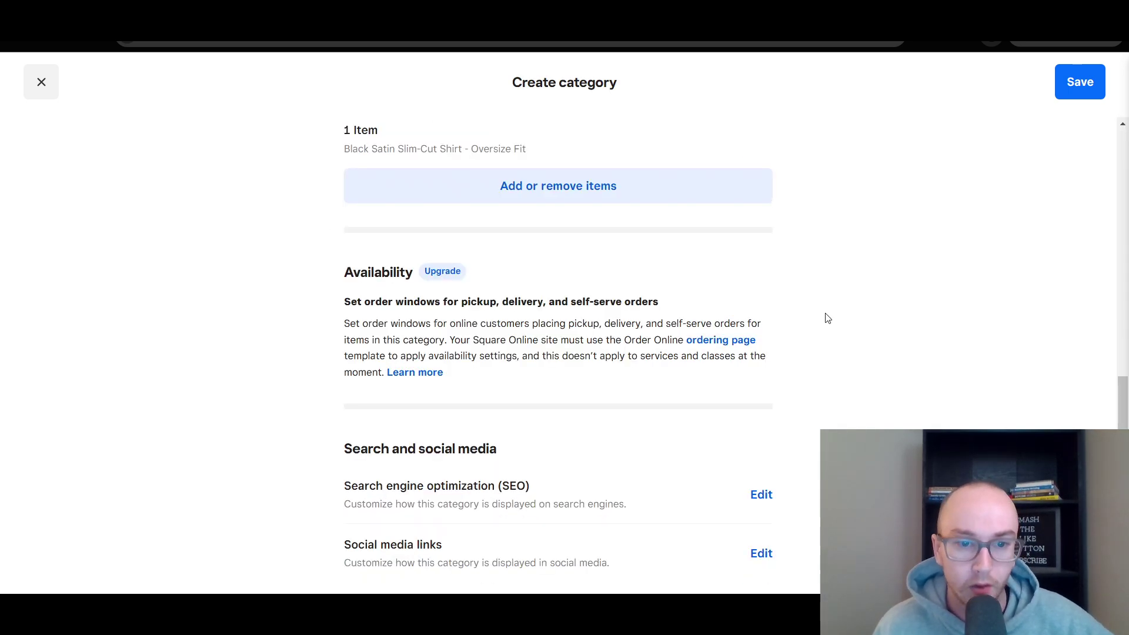
# Change the category SEO title to 'Shirts - comfort fit style and sleek designs'
pyautogui.click(759, 495)
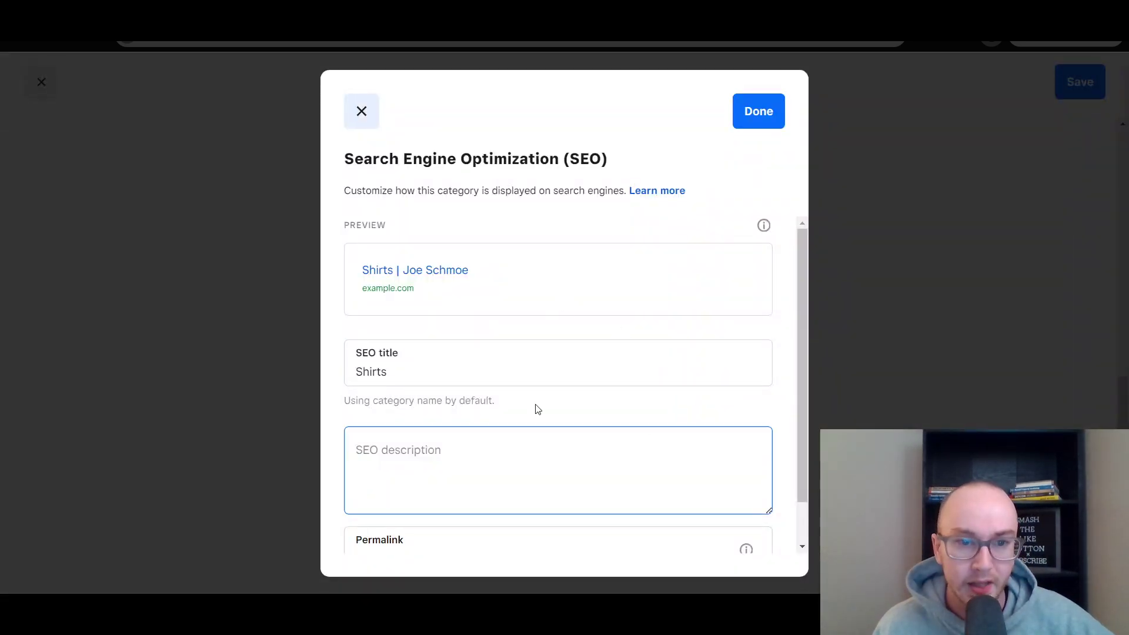
pyautogui.scroll(-2, 608, 359)
pyautogui.click(459, 500)
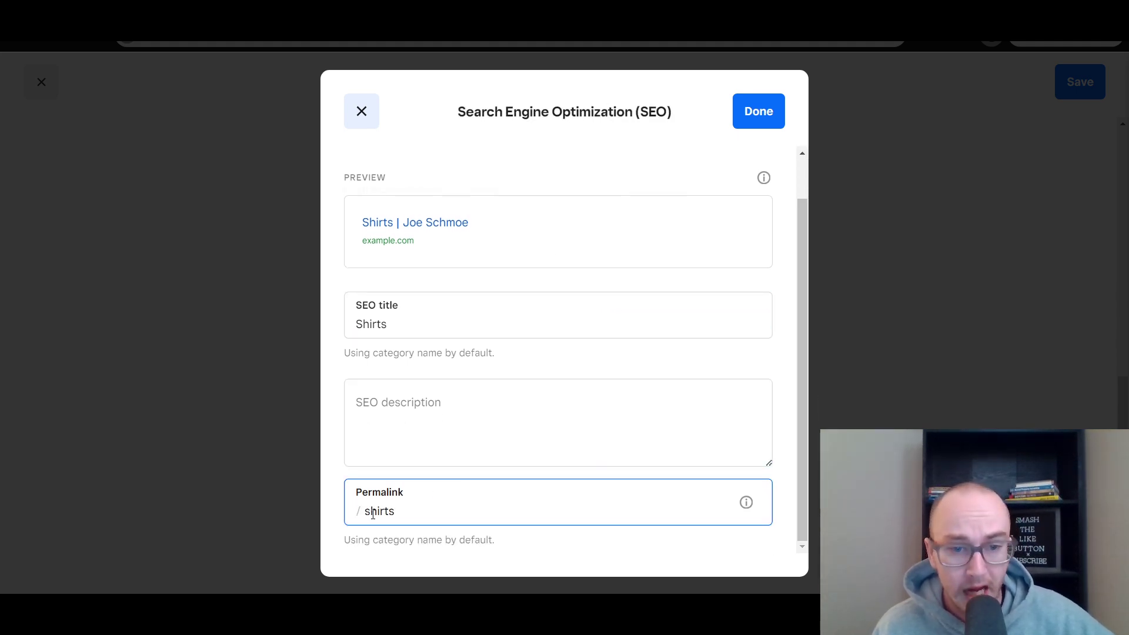
pyautogui.scroll(2, 444, 479)
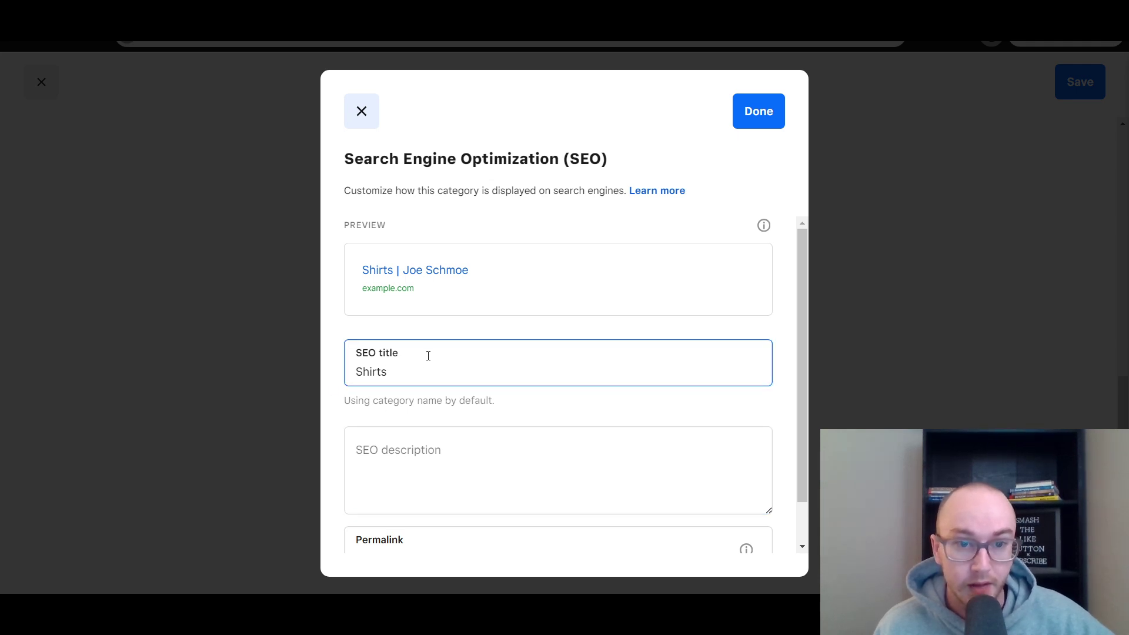
pyautogui.click(455, 377)
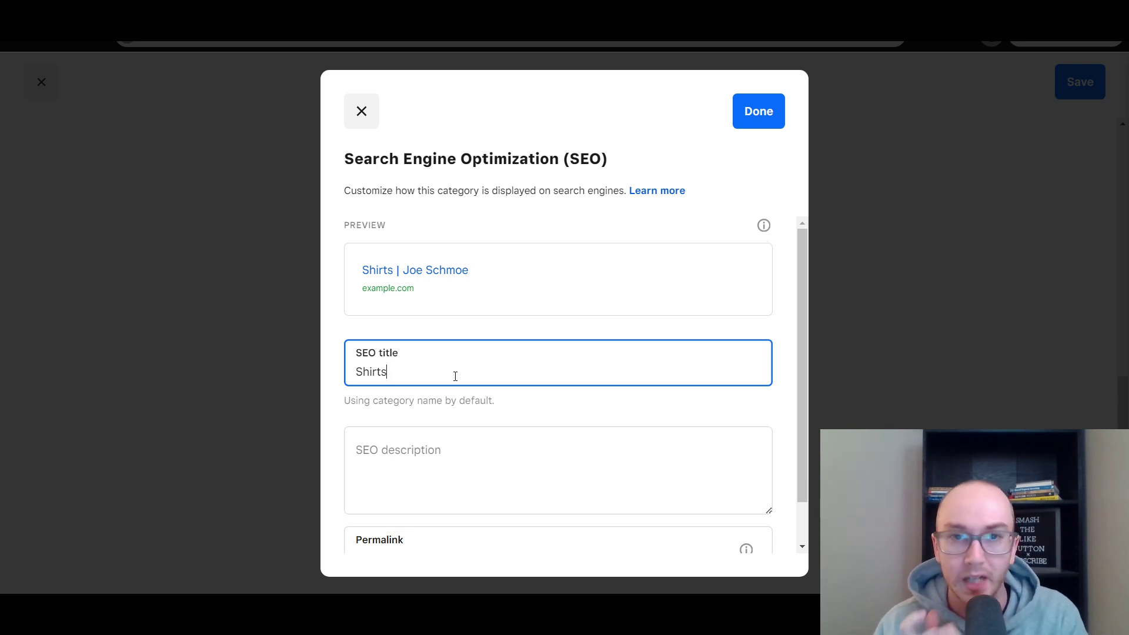
pyautogui.write('- ')
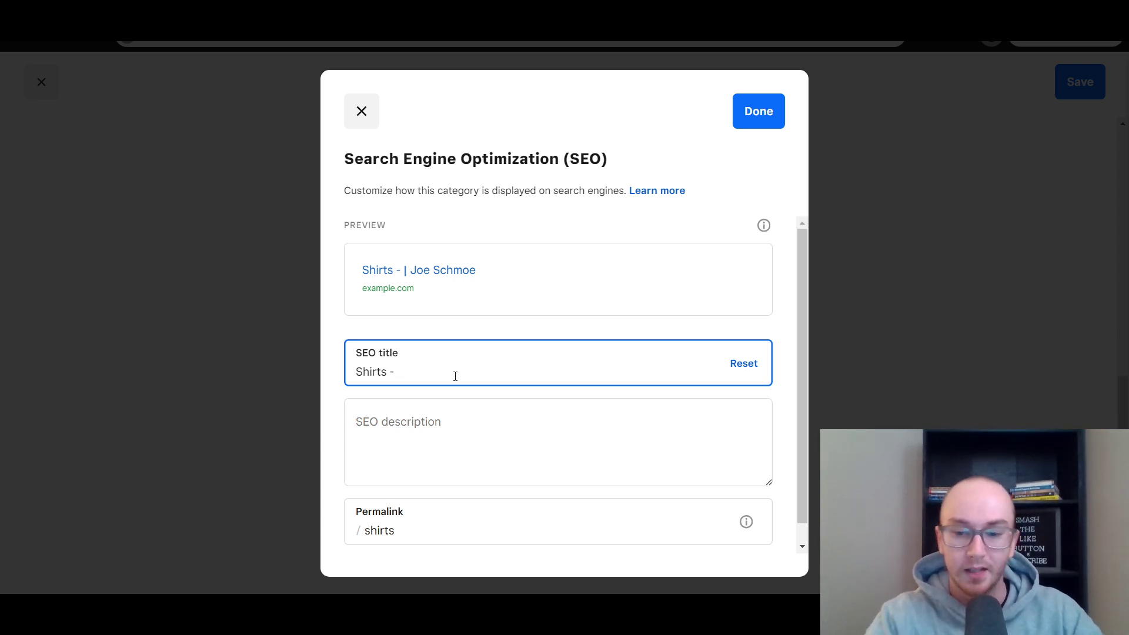
pyautogui.write('100')
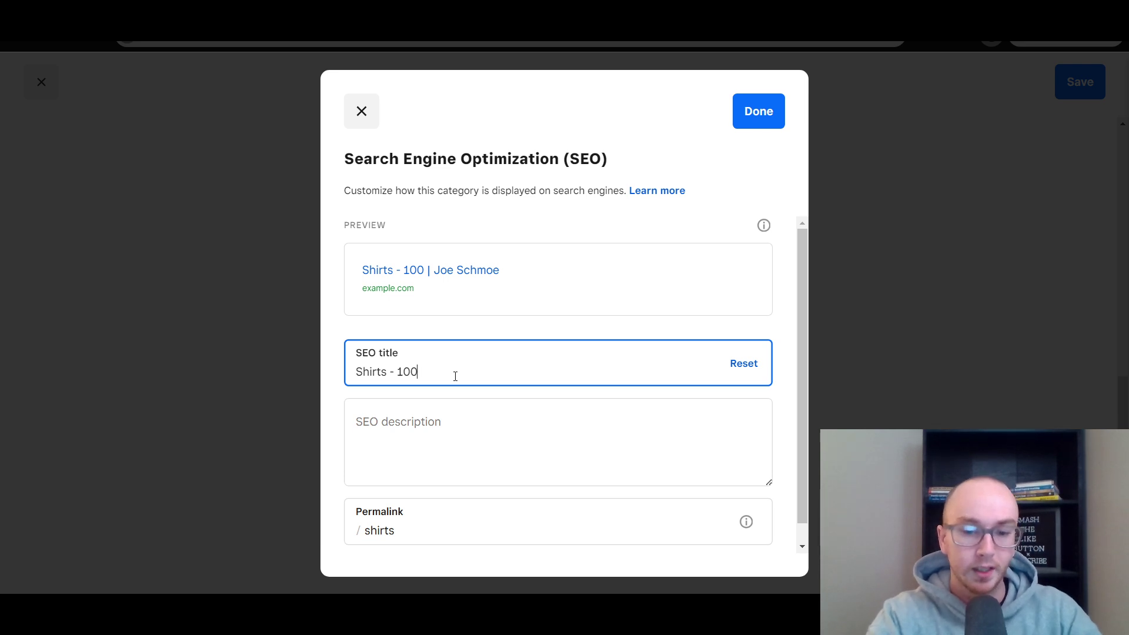
pyautogui.write('percent')
pyautogui.press('BackSpace')
pyautogui.press('BackSpace')
pyautogui.press('BackSpace')
pyautogui.press('BackSpace')
pyautogui.press('BackSpace')
pyautogui.press('BackSpace')
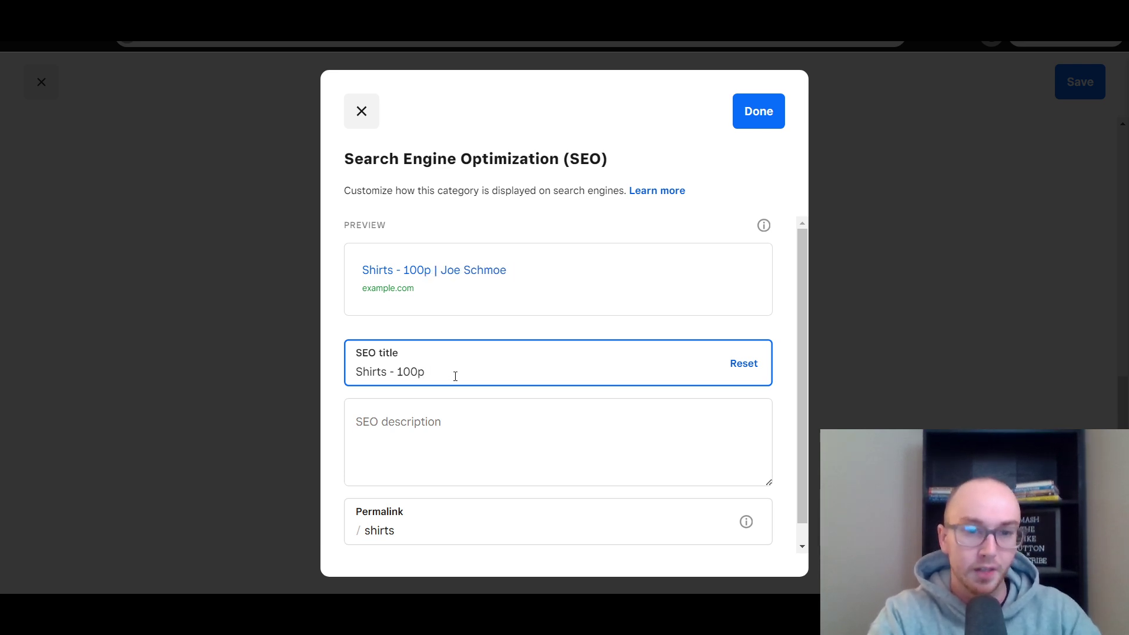
pyautogui.press('BackSpace')
pyautogui.press('BackSpace')
pyautogui.press('BackSpace')
pyautogui.press('BackSpace')
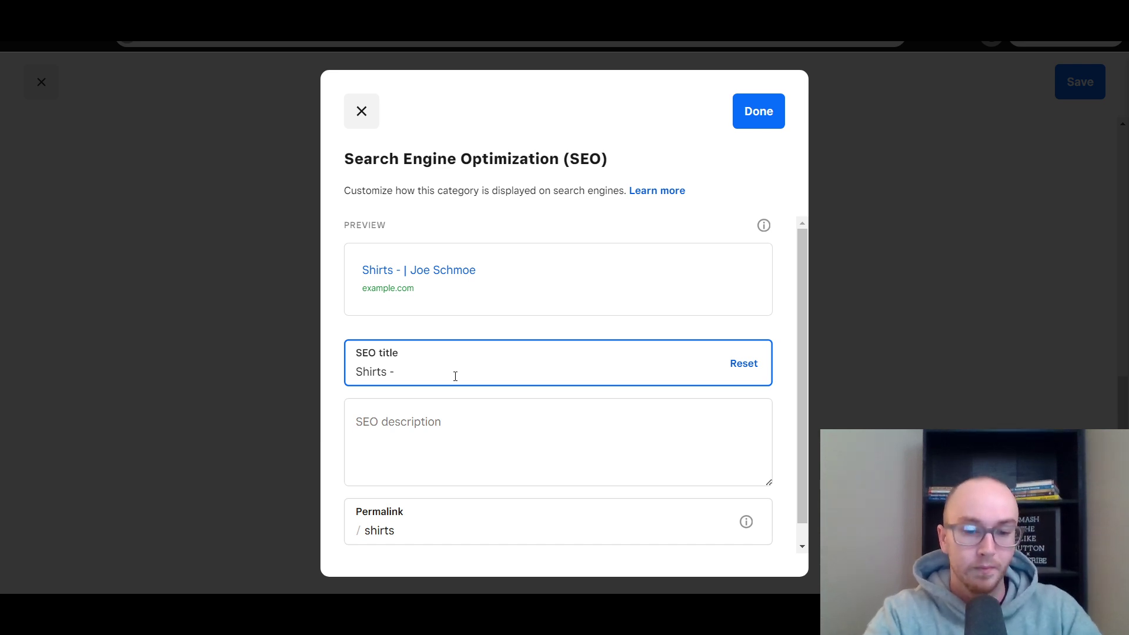
pyautogui.write('comfort fit st')
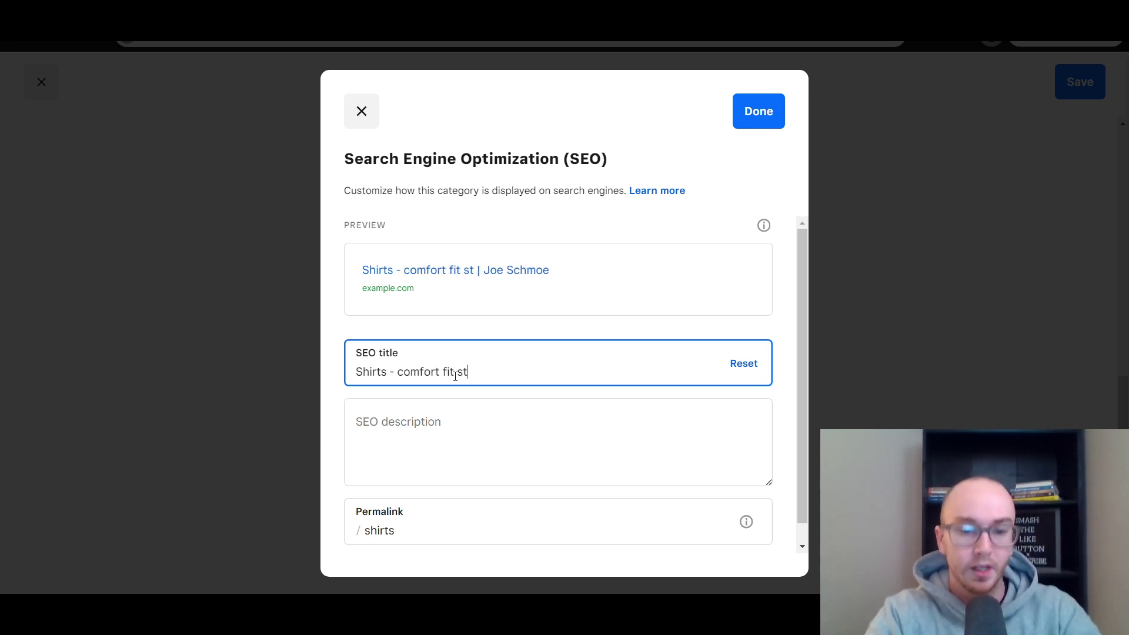
pyautogui.write('yle and s')
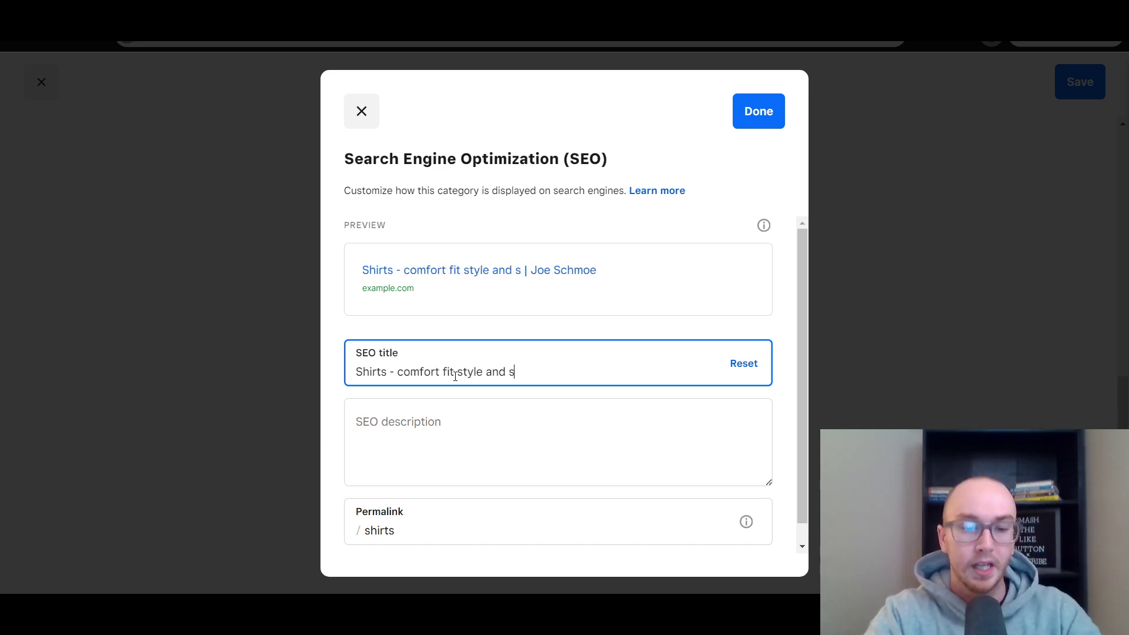
pyautogui.write('leek designs')
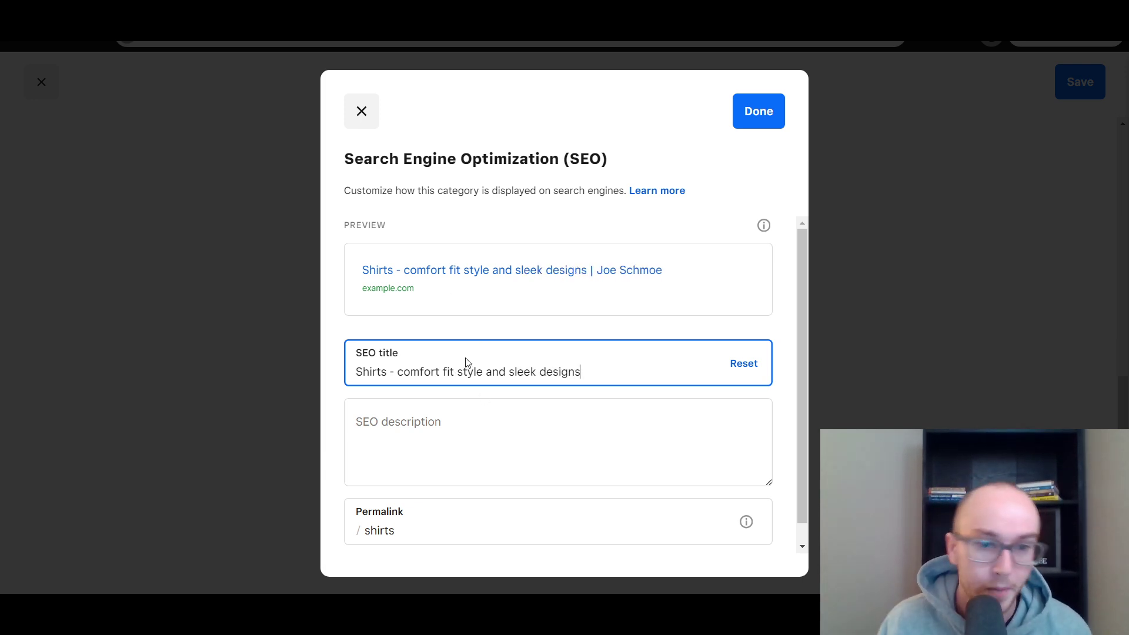
# Review the category's SEO description and its permalink 'shirts'
pyautogui.click(468, 419)
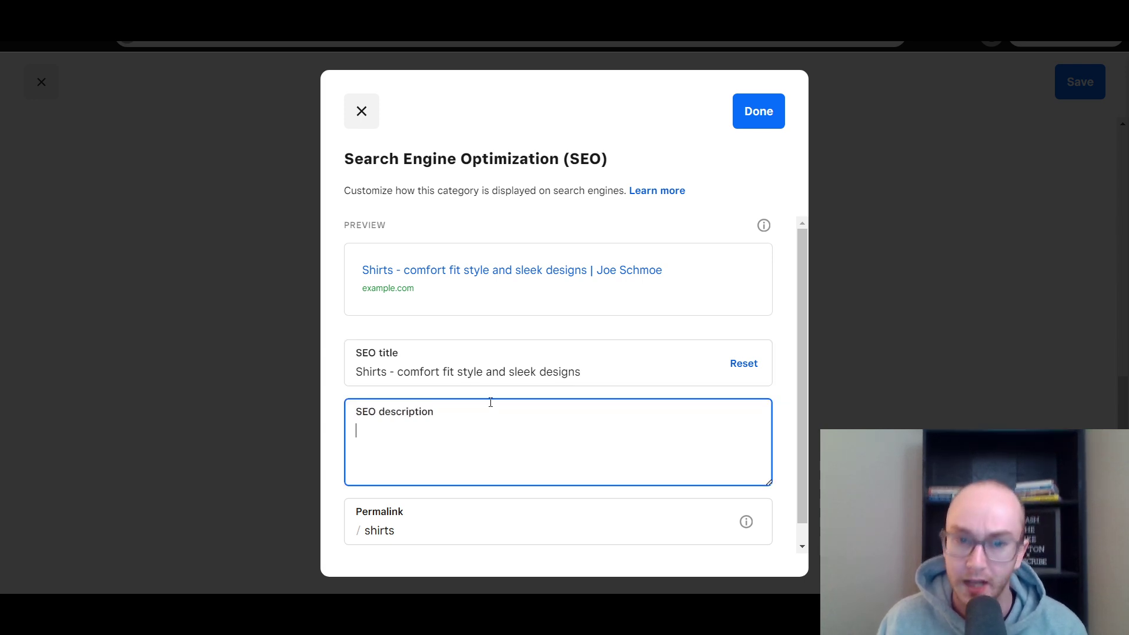
pyautogui.click(540, 397)
pyautogui.click(572, 422)
pyautogui.click(404, 260)
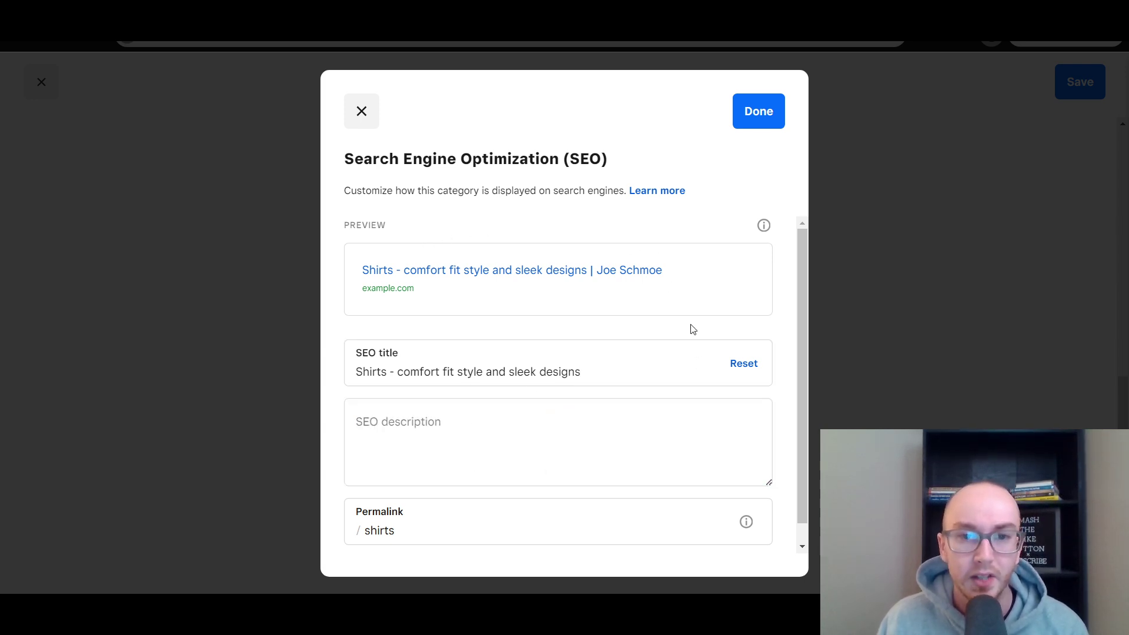
pyautogui.click(493, 406)
pyautogui.click(663, 507)
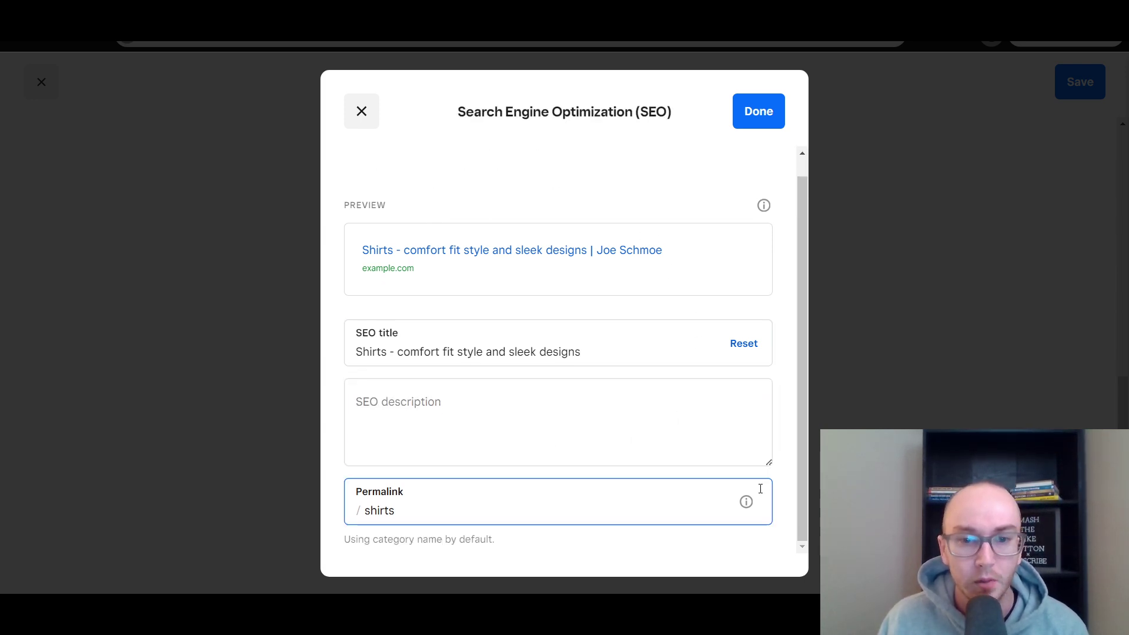
pyautogui.click(491, 169)
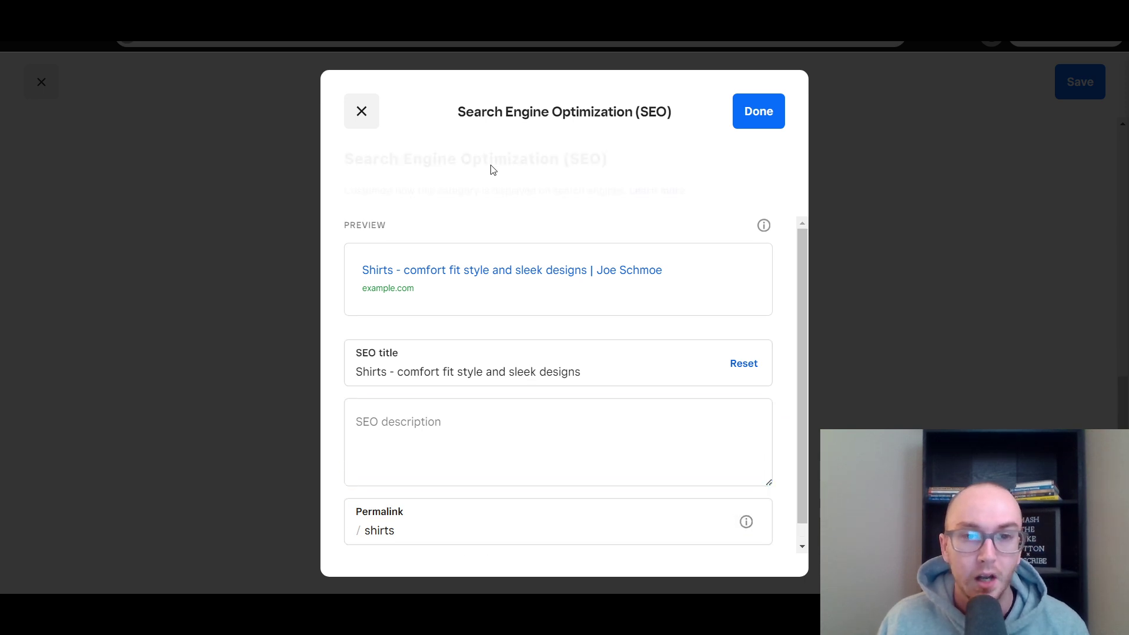
pyautogui.click(497, 402)
pyautogui.click(431, 218)
pyautogui.click(502, 463)
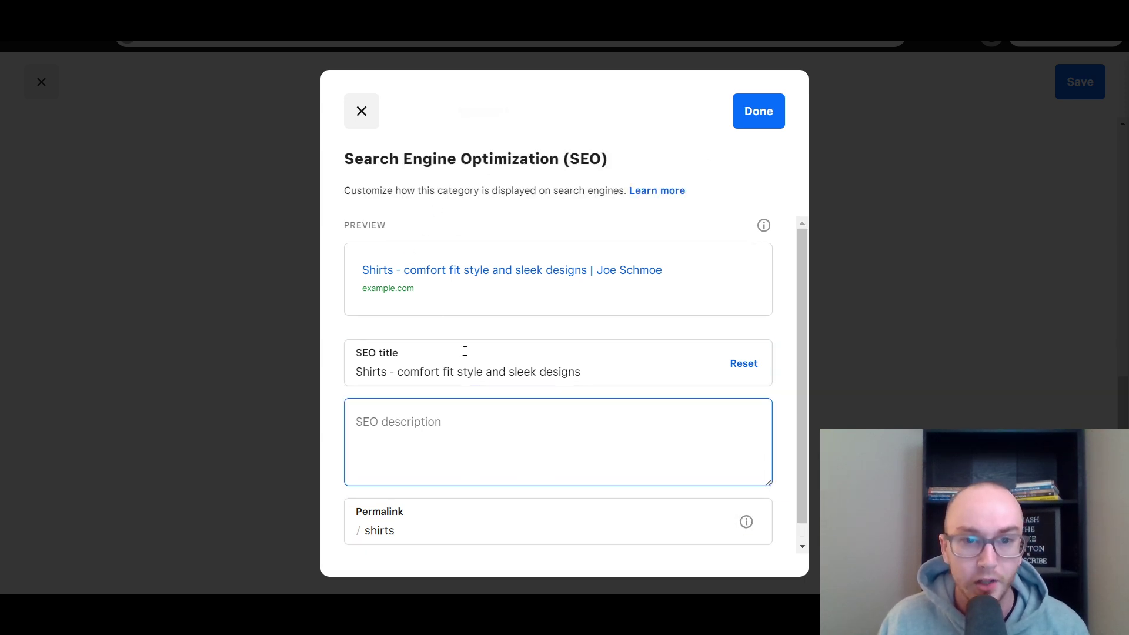
pyautogui.click(765, 226)
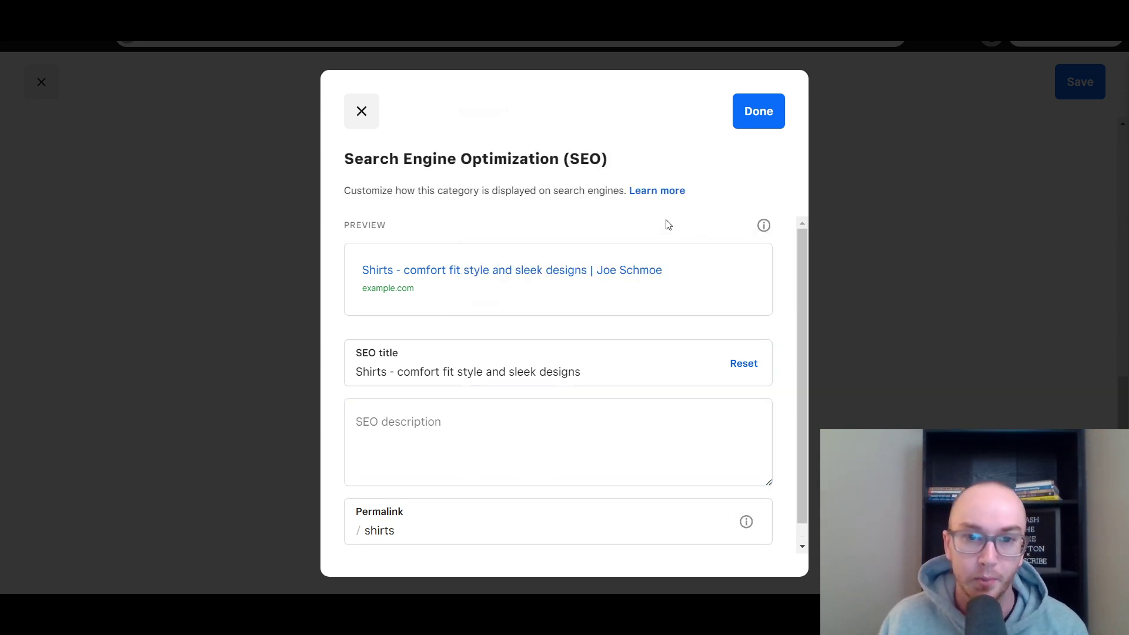
# Close the SEO settings, review the Shirts category form, and save it
pyautogui.click(777, 125)
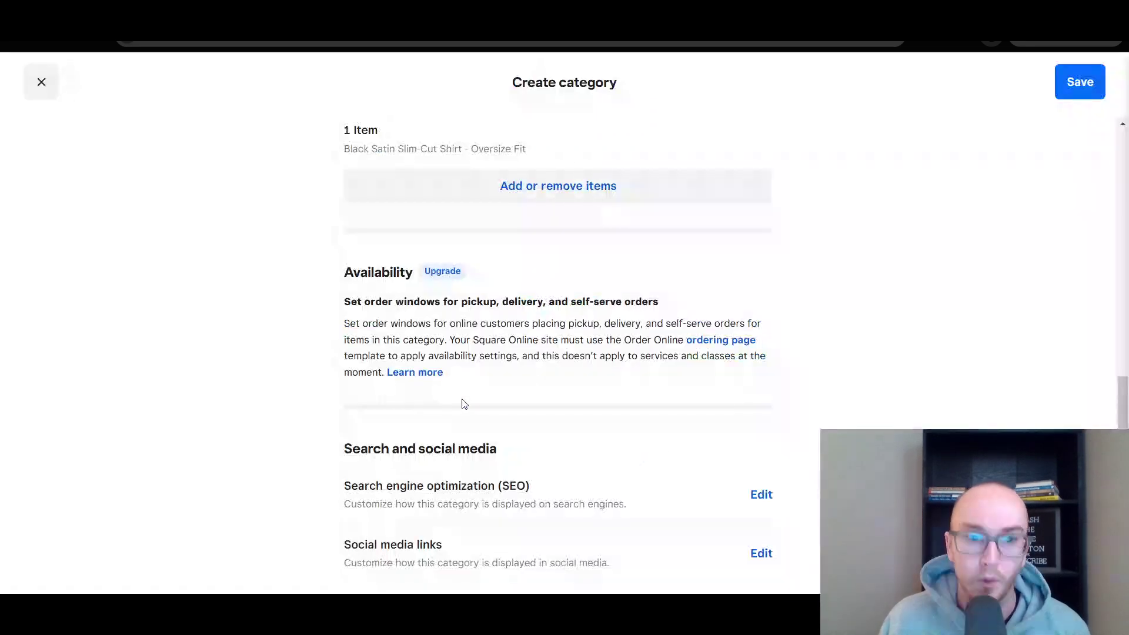
pyautogui.scroll(5, 749, 403)
pyautogui.scroll(2, 856, 403)
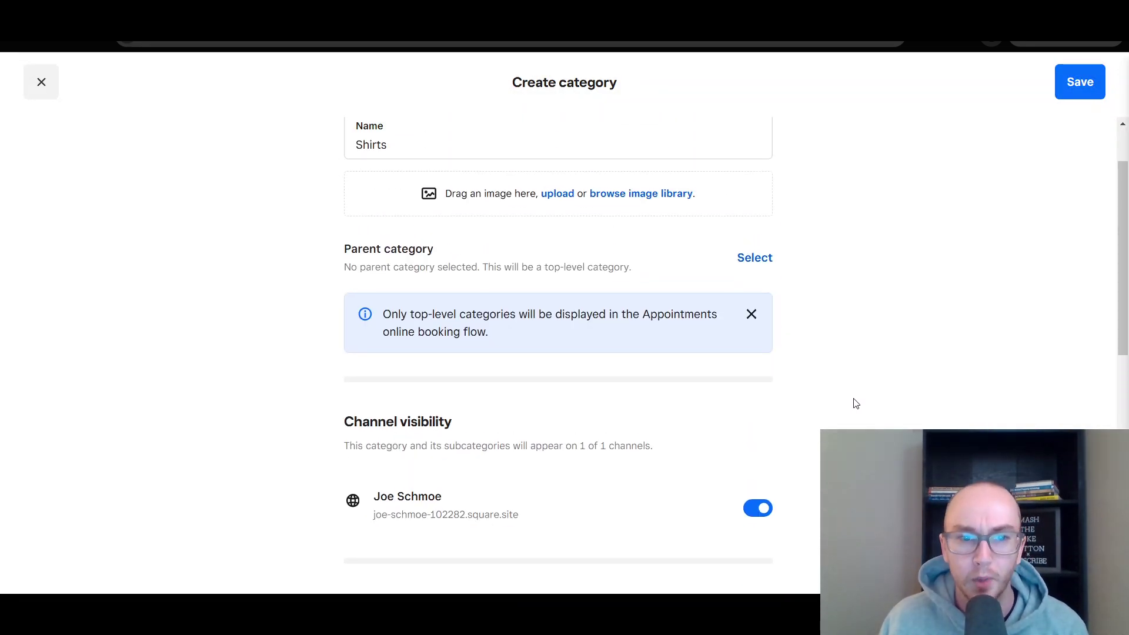
pyautogui.scroll(-4, 854, 402)
pyautogui.scroll(-1, 853, 401)
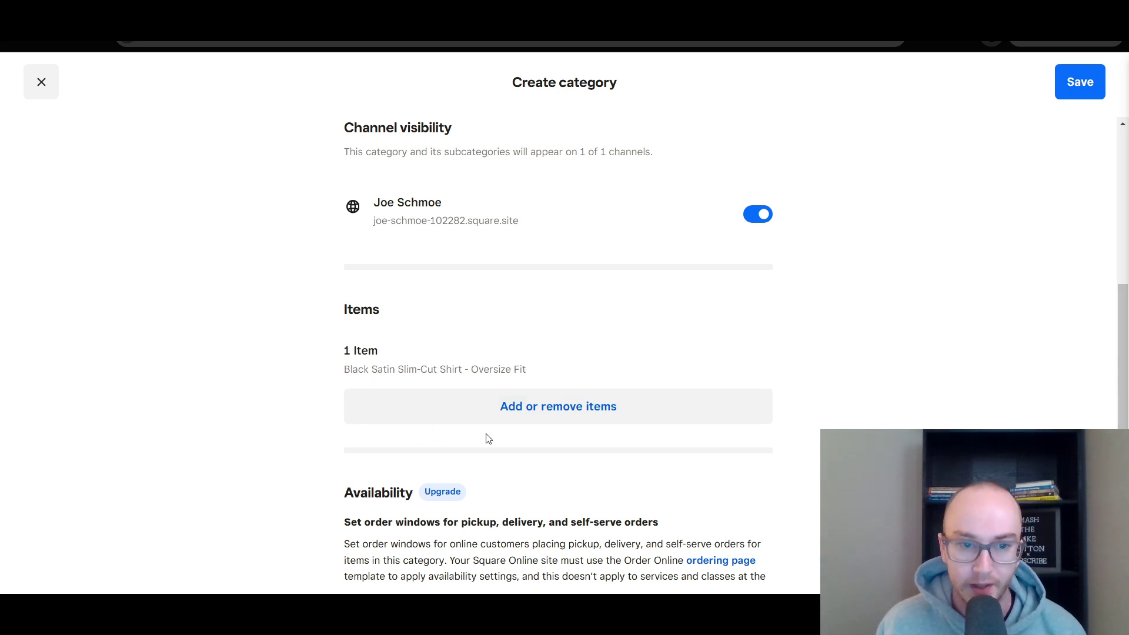
pyautogui.scroll(5, 899, 414)
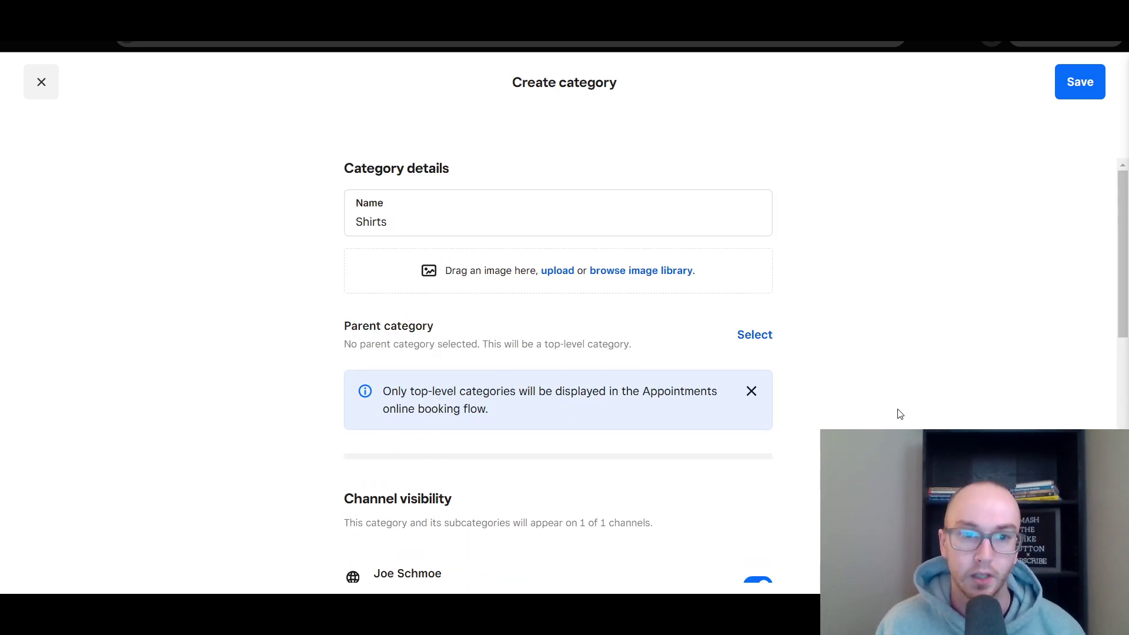
pyautogui.click(1084, 89)
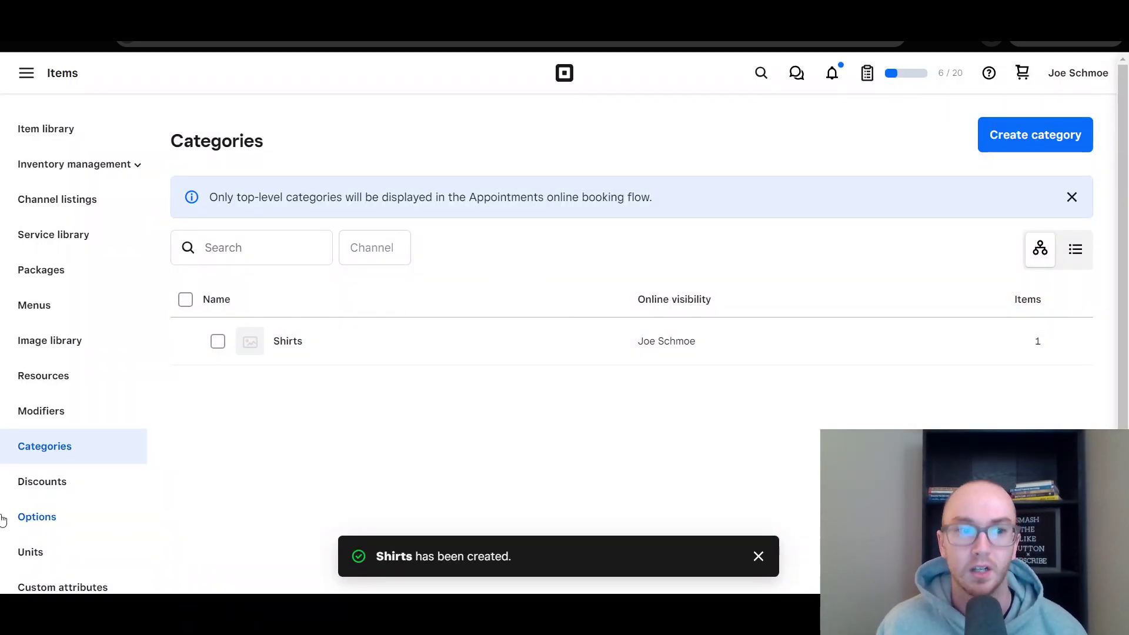
# Go to the online site's Website SEO page and open the Update SEO form
pyautogui.click(40, 195)
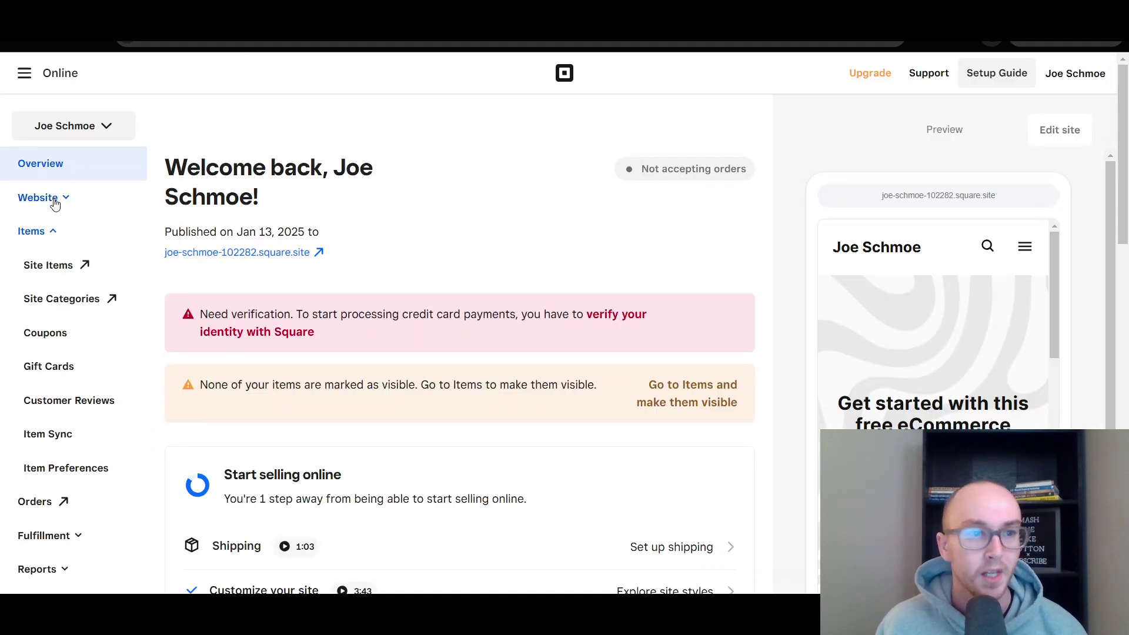
pyautogui.click(70, 200)
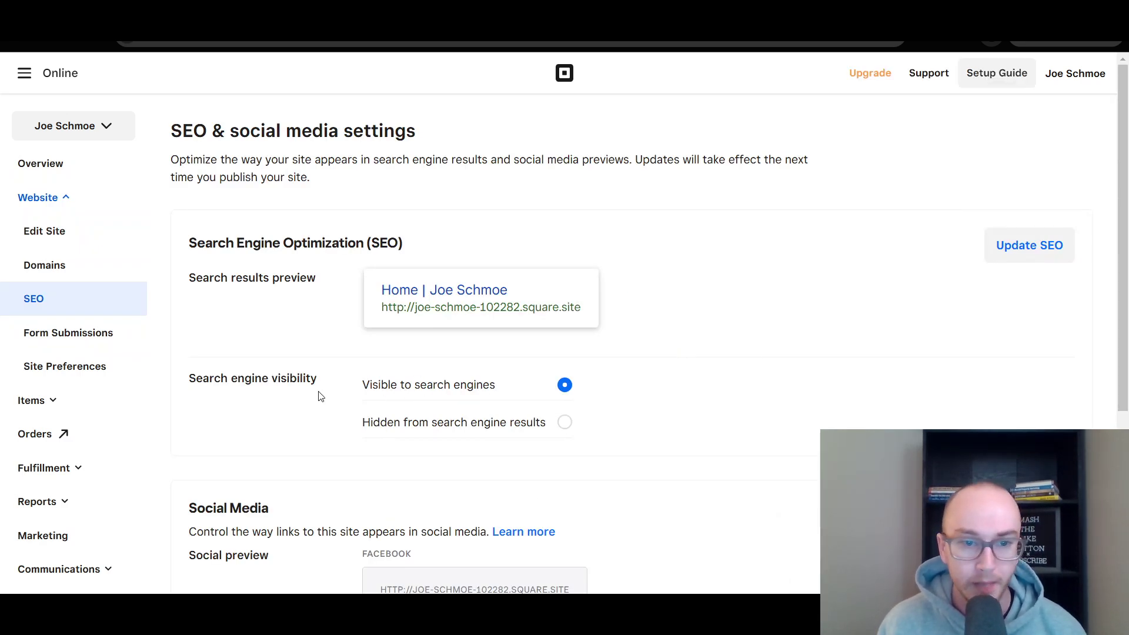
pyautogui.moveTo(191, 375); pyautogui.dragTo(320, 388)
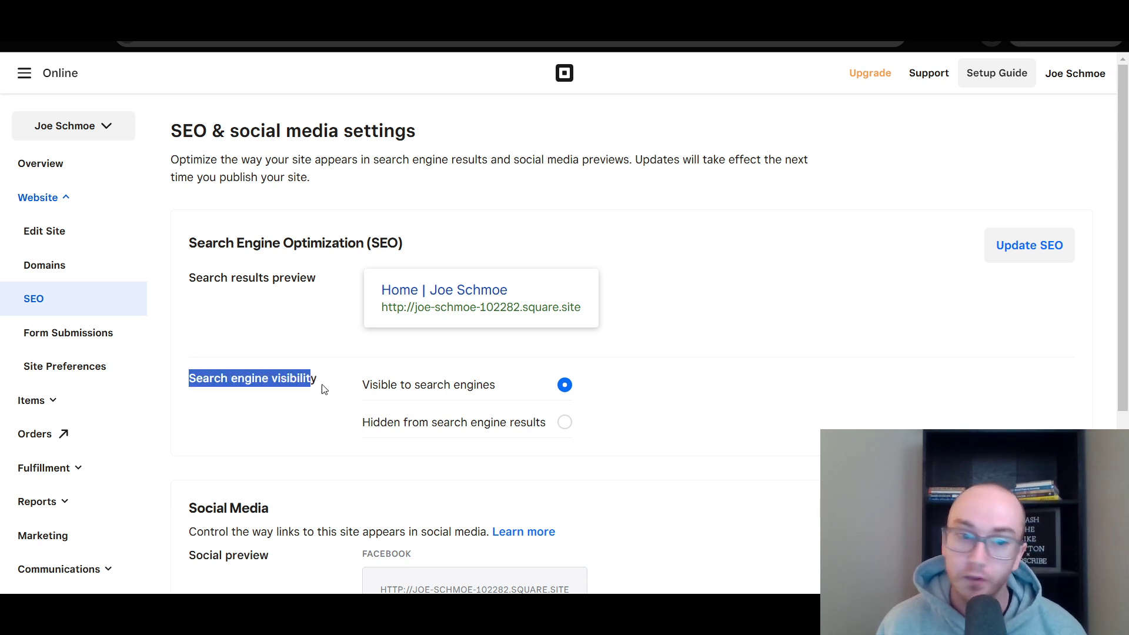
pyautogui.click(323, 390)
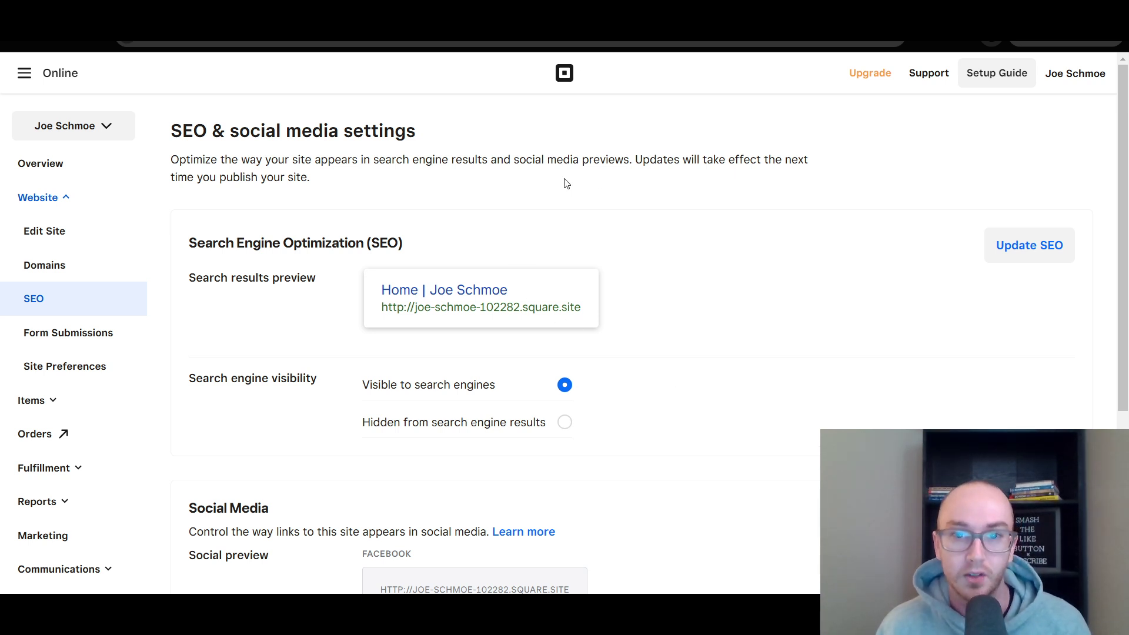
pyautogui.moveTo(169, 156); pyautogui.dragTo(383, 182)
pyautogui.click(612, 177)
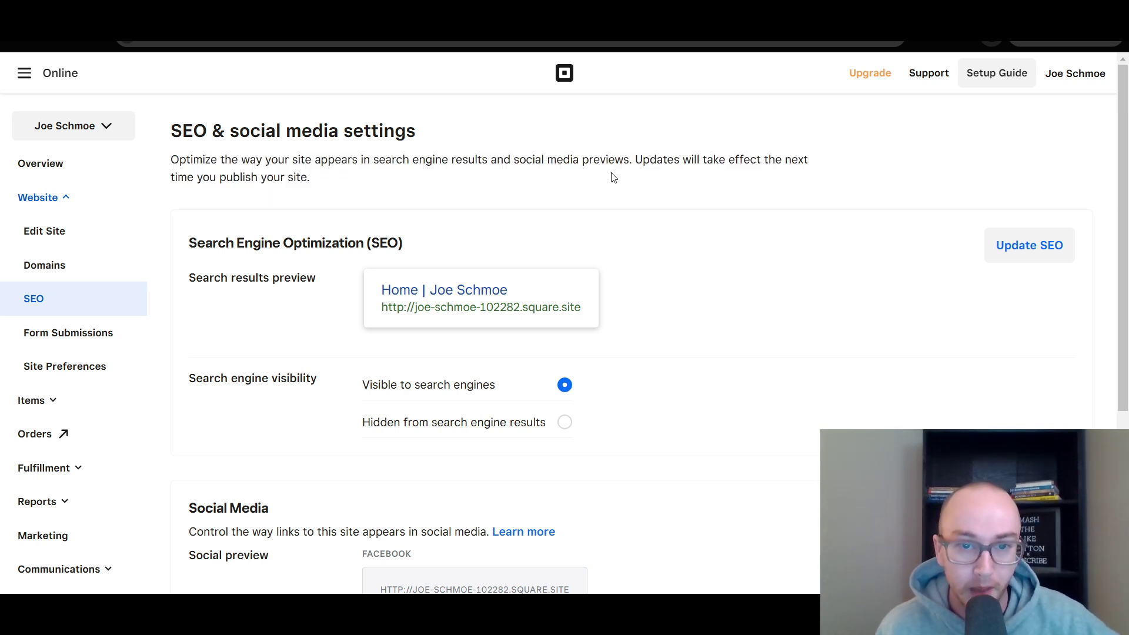
pyautogui.tripleClick(233, 174)
pyautogui.click(497, 201)
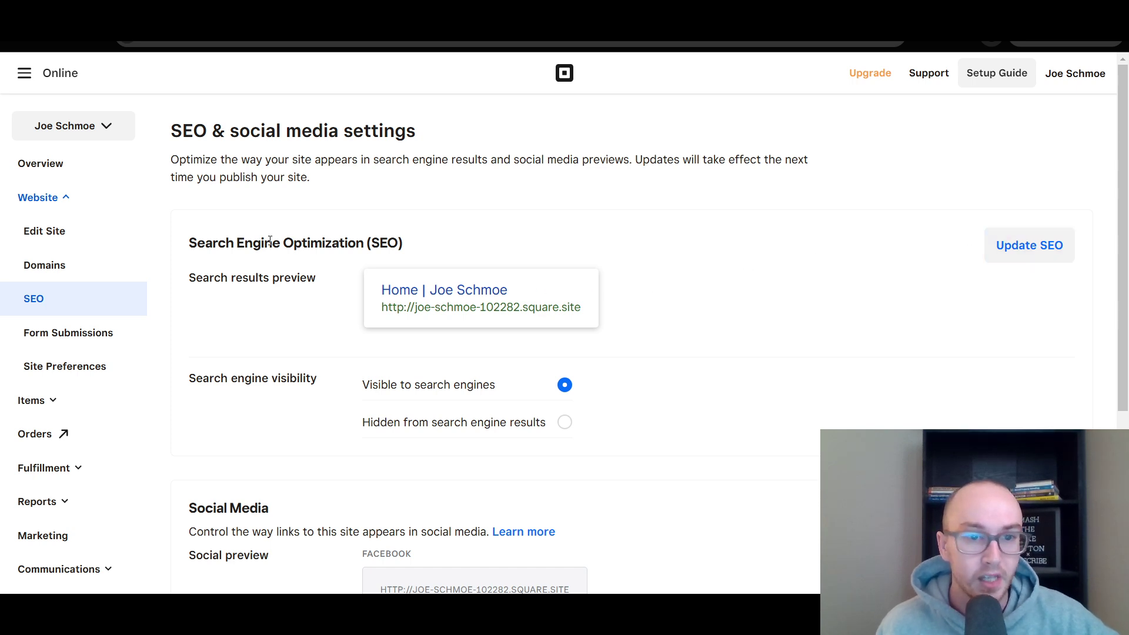
pyautogui.moveTo(182, 276); pyautogui.dragTo(348, 283)
pyautogui.click(413, 292)
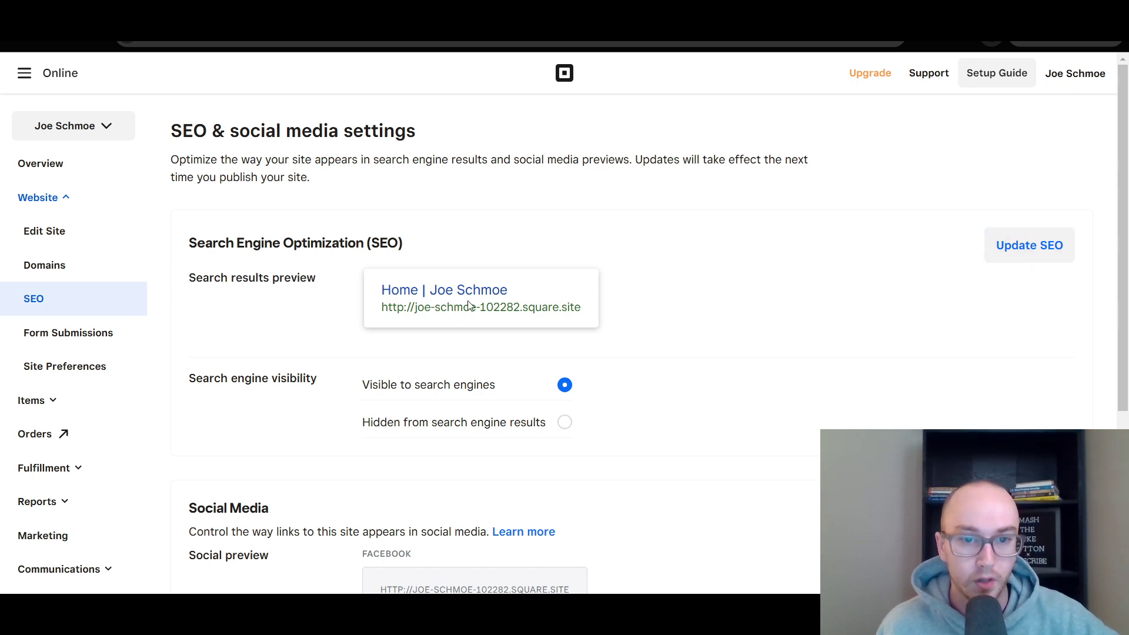
pyautogui.click(1010, 259)
# Look over the empty SEO site description field, leaving it blank
pyautogui.scroll(-3, 729, 365)
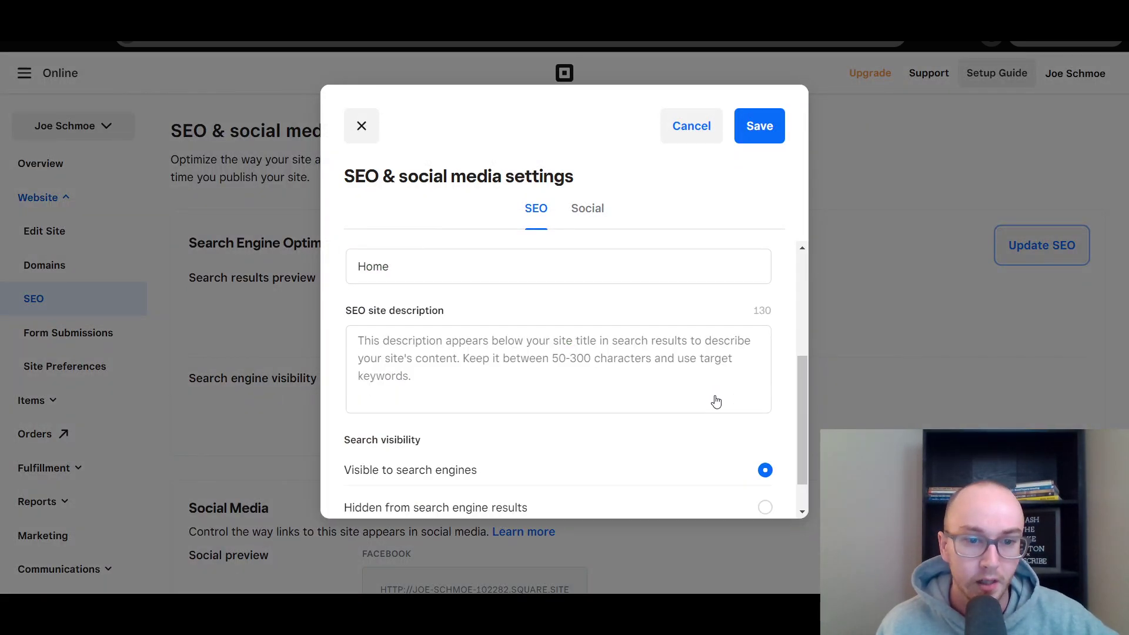
pyautogui.click(716, 398)
pyautogui.scroll(-1, 529, 353)
pyautogui.click(555, 400)
pyautogui.moveTo(803, 437); pyautogui.dragTo(801, 388)
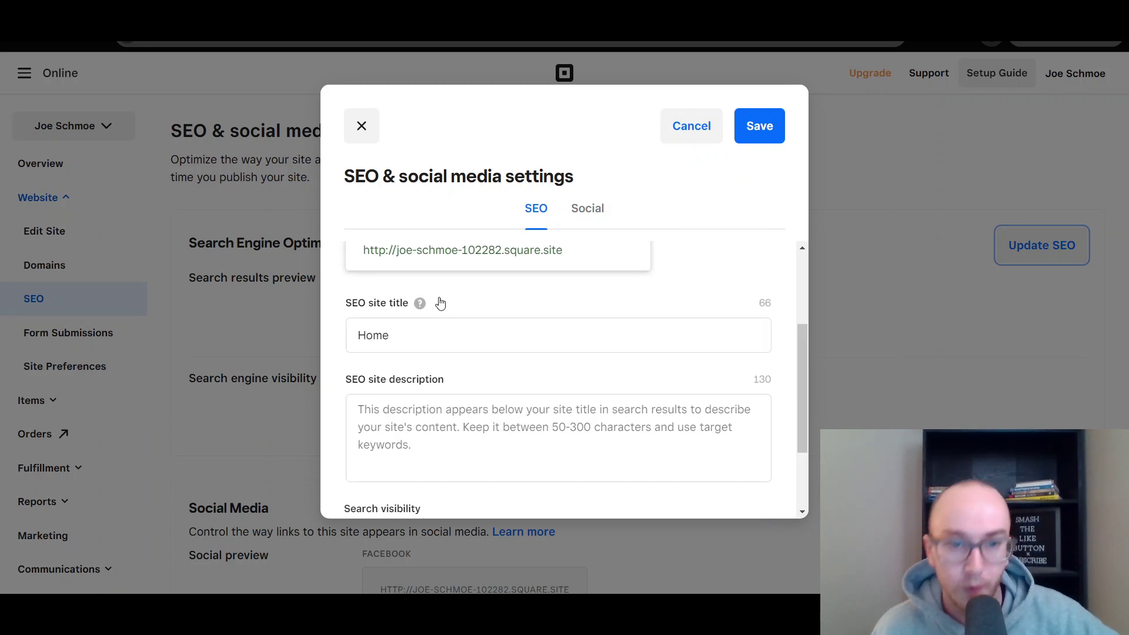
pyautogui.scroll(3, 457, 372)
pyautogui.scroll(-1, 459, 364)
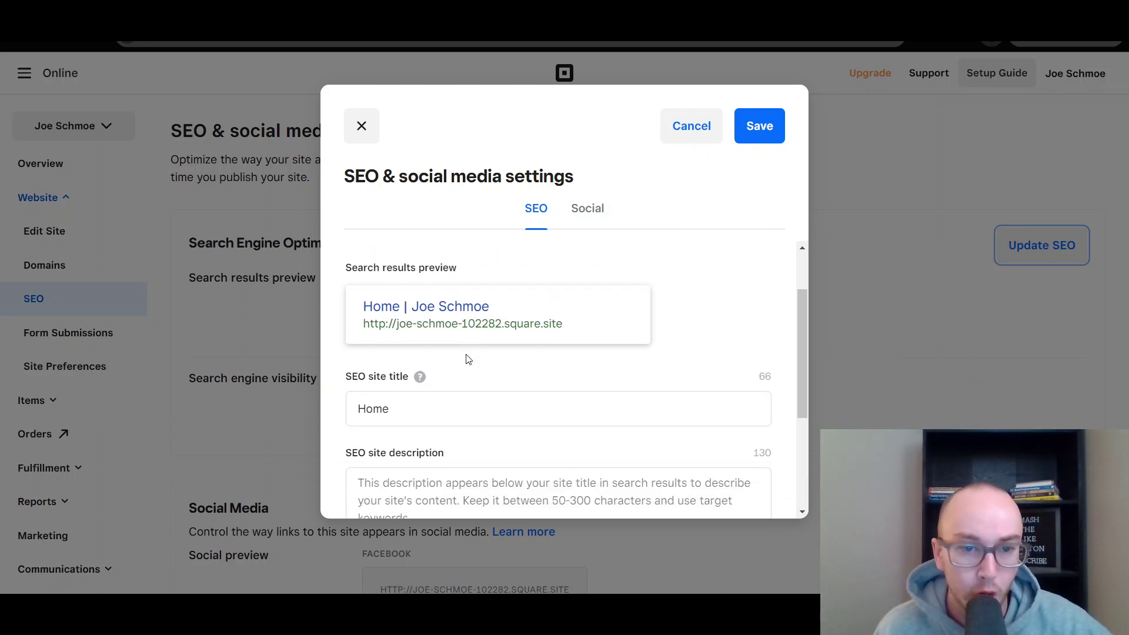
# Append 'of the best shirts' to the site title, making it 'Home of the best shirts'
pyautogui.doubleClick(406, 411)
pyautogui.click(470, 366)
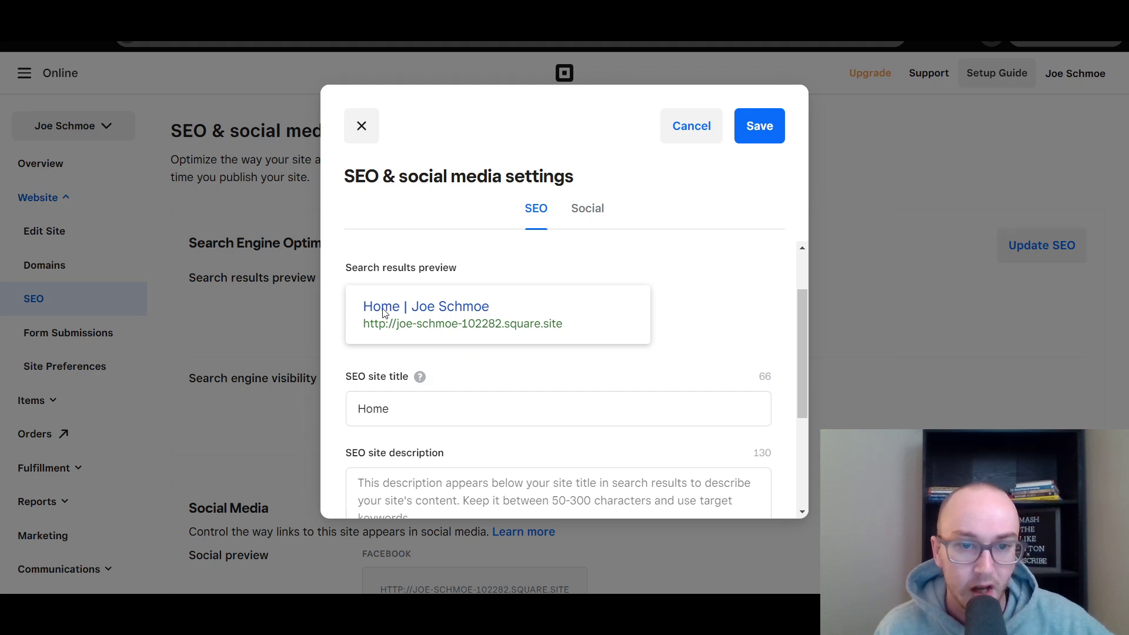
pyautogui.click(421, 406)
pyautogui.write('o')
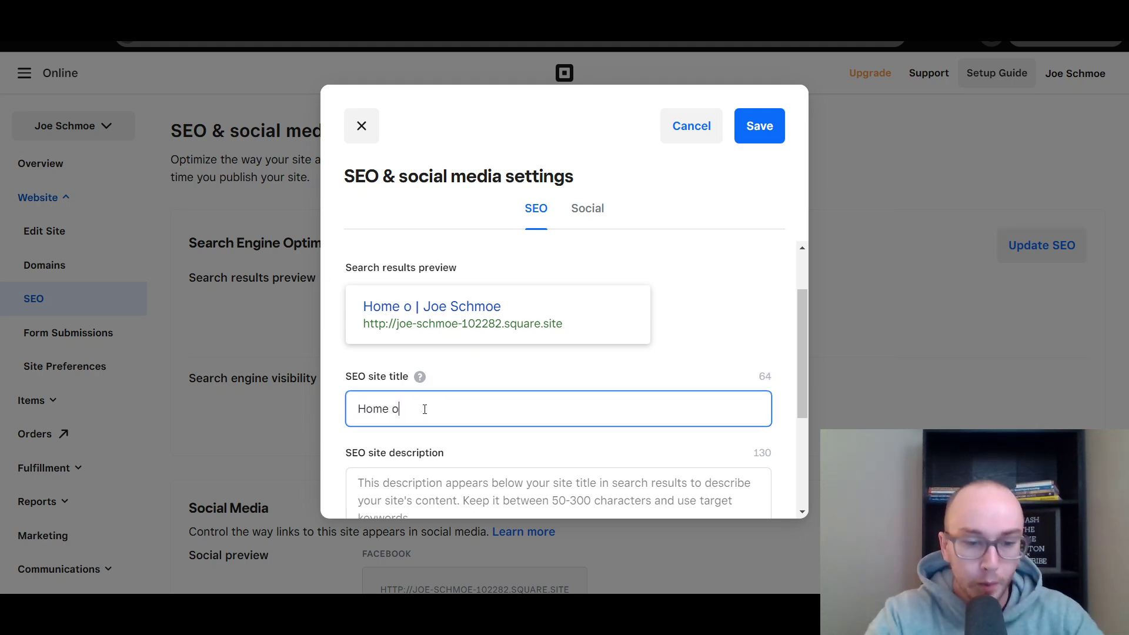
pyautogui.write('f the best shirts')
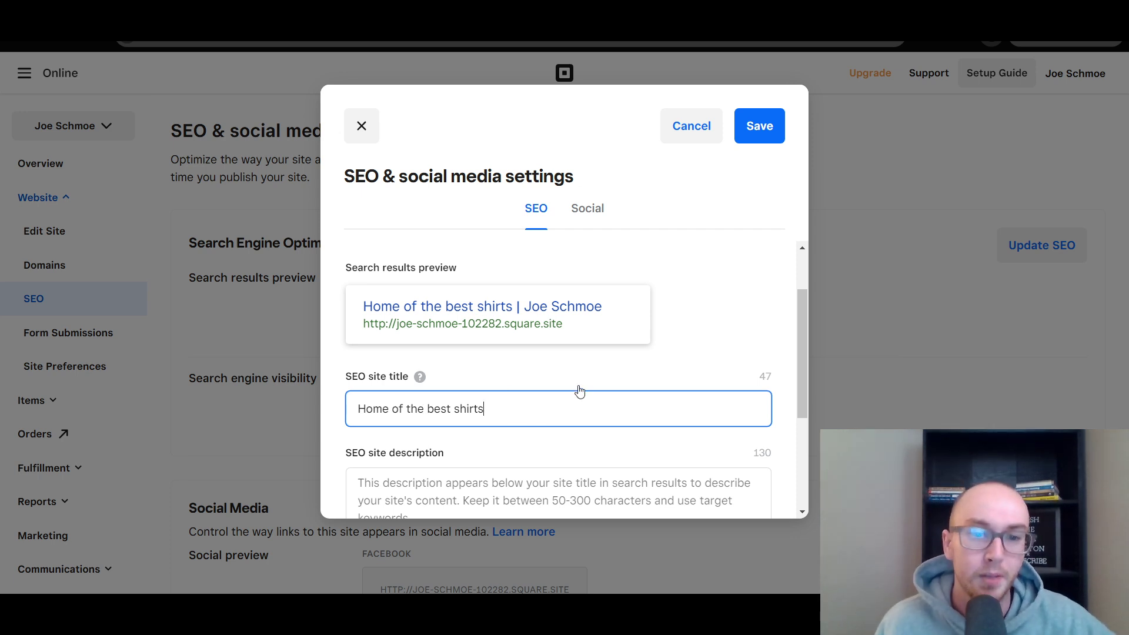
pyautogui.click(542, 359)
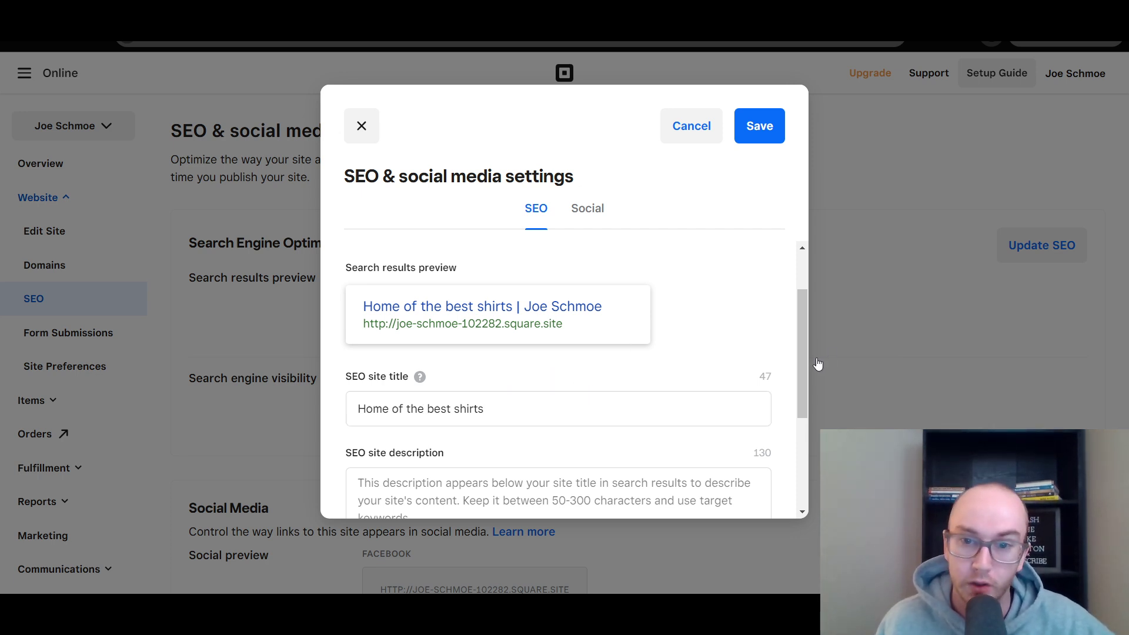
pyautogui.moveTo(802, 340); pyautogui.dragTo(798, 308)
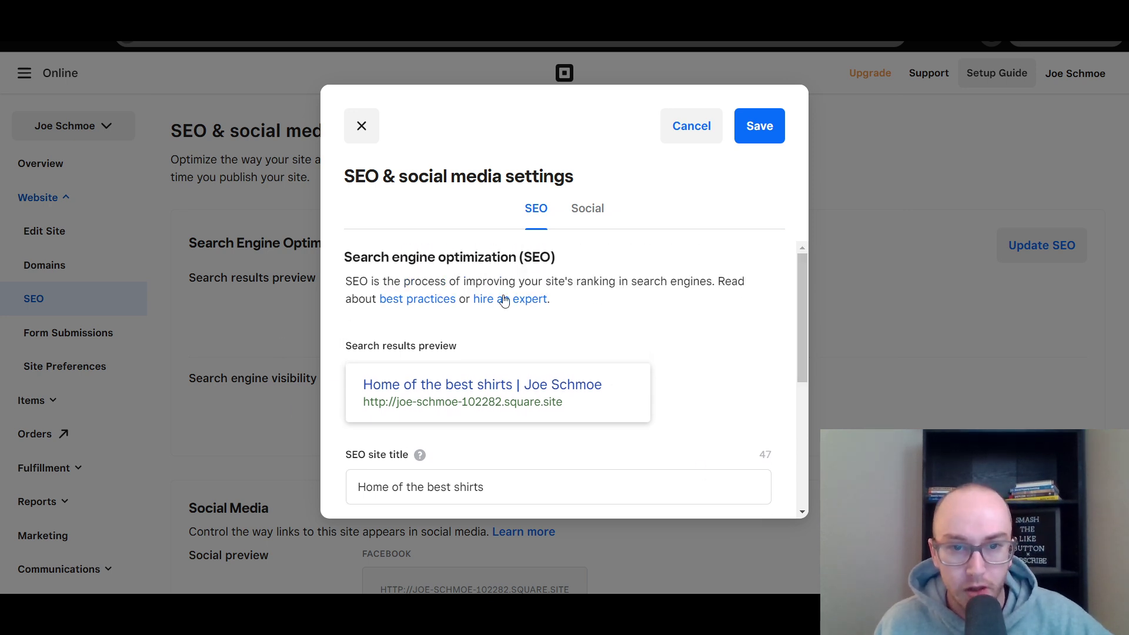
pyautogui.scroll(-5, 400, 392)
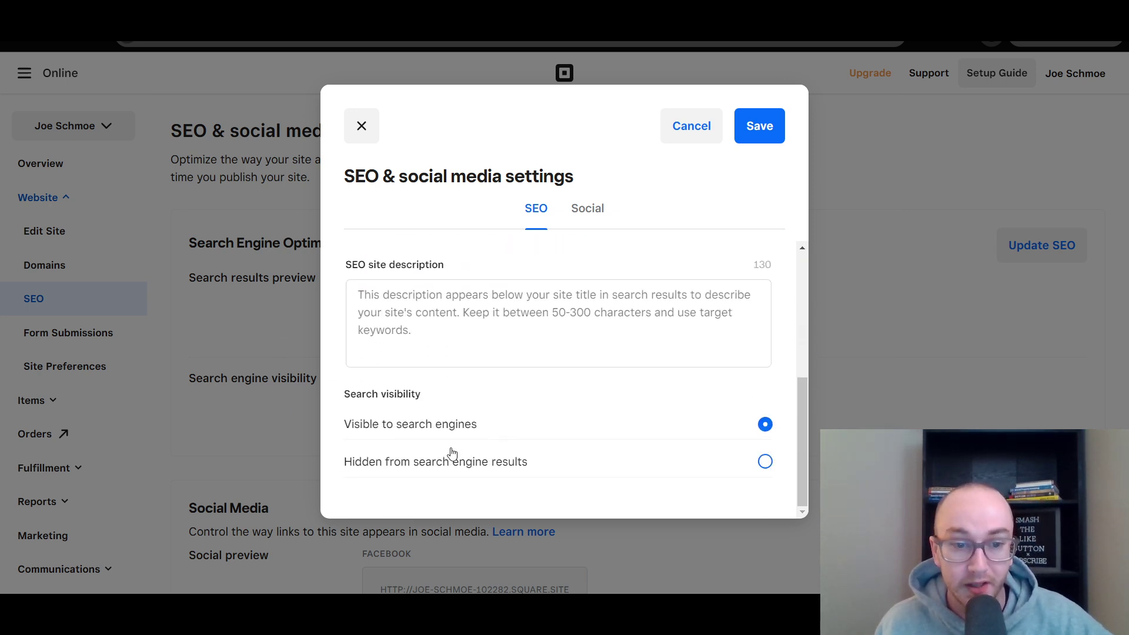
pyautogui.scroll(5, 683, 397)
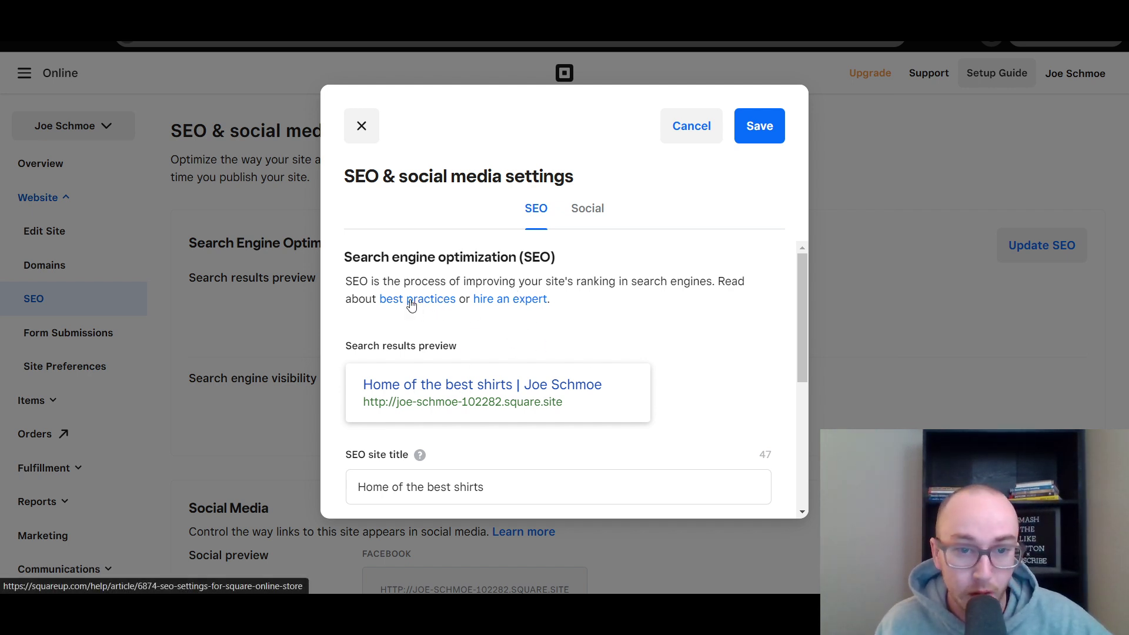
pyautogui.scroll(-5, 563, 330)
pyautogui.scroll(5, 565, 330)
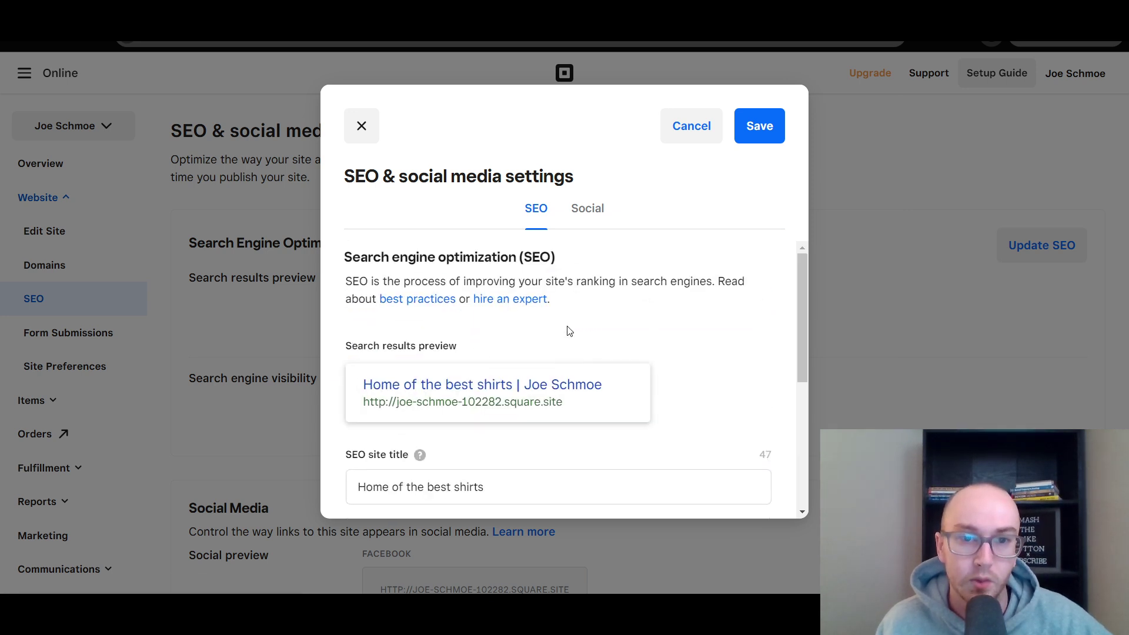
# Make the social sharing title match the SEO title 'Home of the best shirts'
pyautogui.click(587, 220)
pyautogui.scroll(-5, 485, 419)
pyautogui.click(485, 416)
pyautogui.scroll(5, 486, 416)
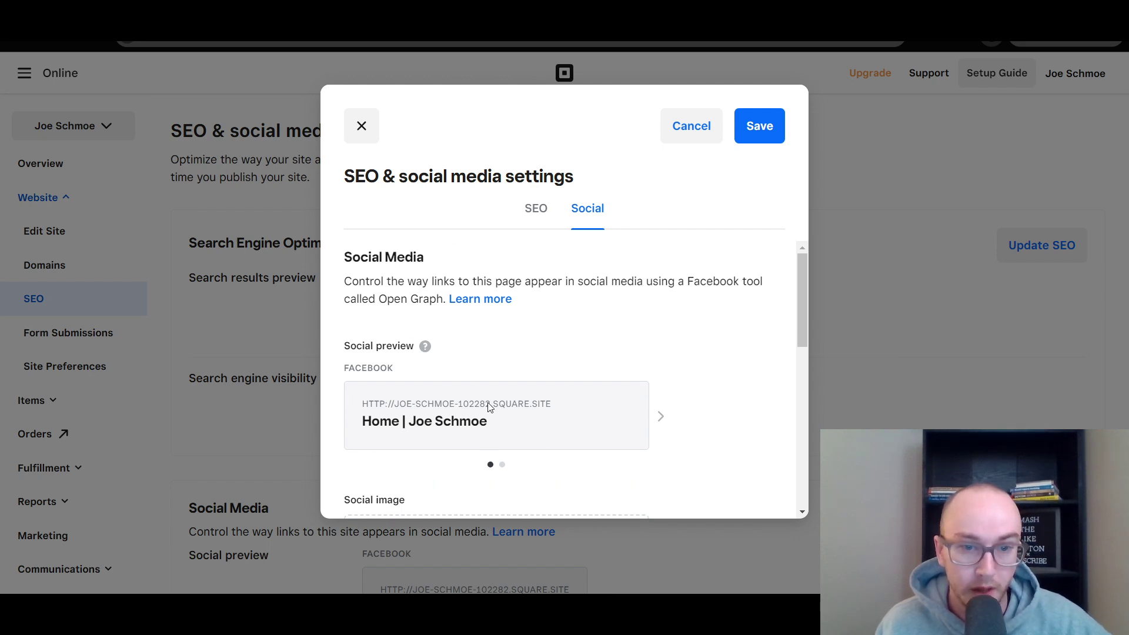
pyautogui.scroll(-5, 713, 346)
pyautogui.scroll(-3, 714, 344)
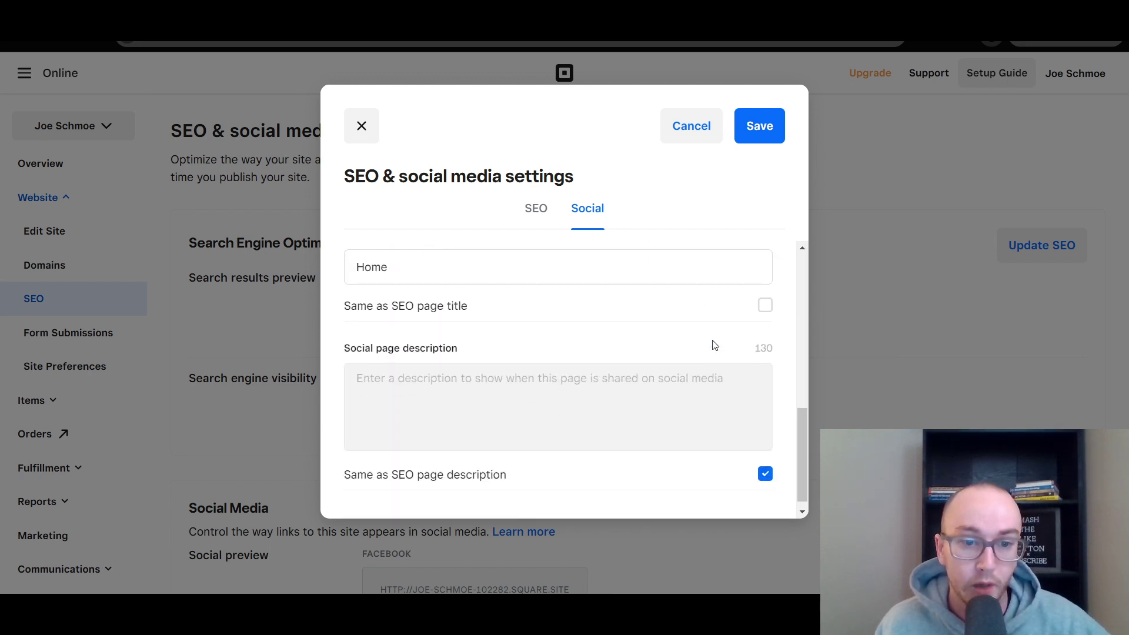
pyautogui.scroll(6, 595, 383)
pyautogui.scroll(-5, 592, 395)
pyautogui.scroll(-2, 592, 395)
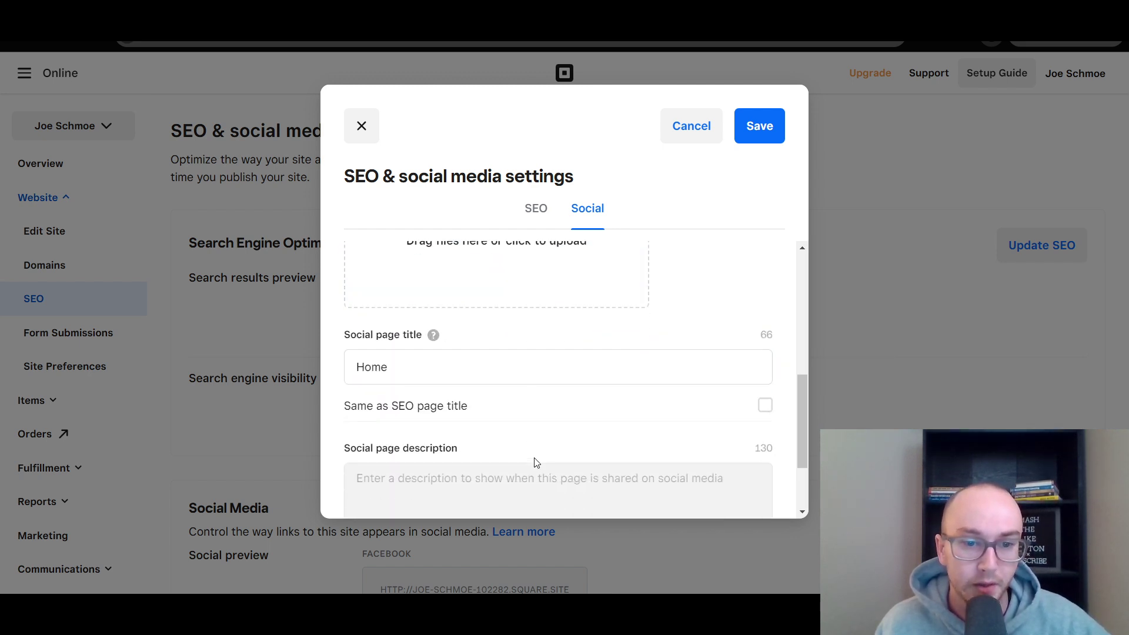
pyautogui.click(764, 397)
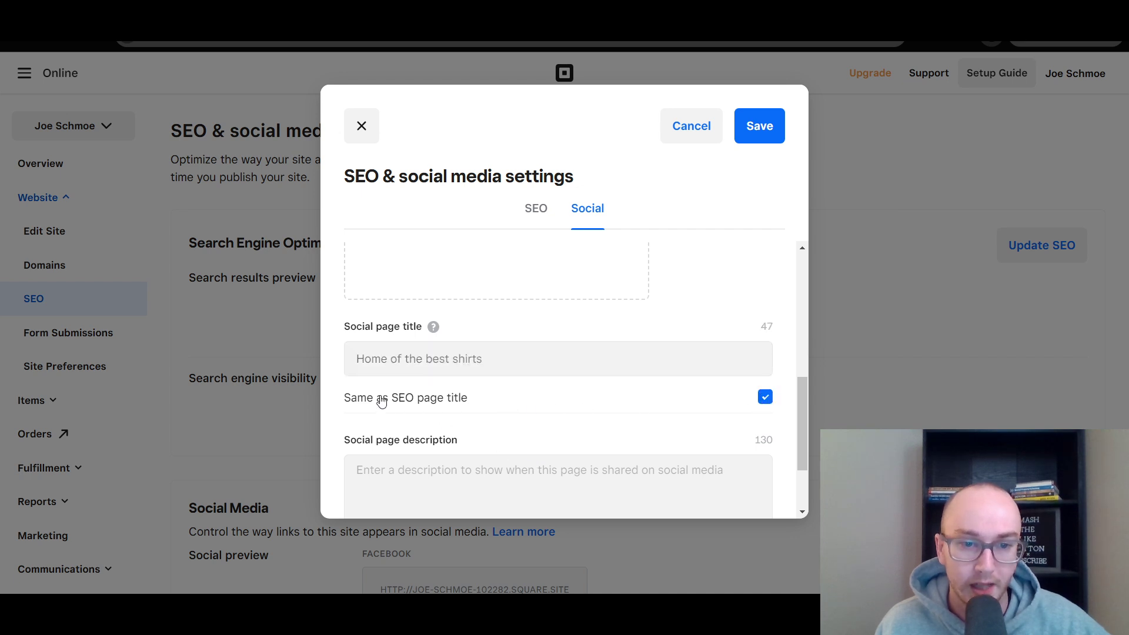
pyautogui.scroll(-1, 620, 424)
pyautogui.scroll(7, 625, 421)
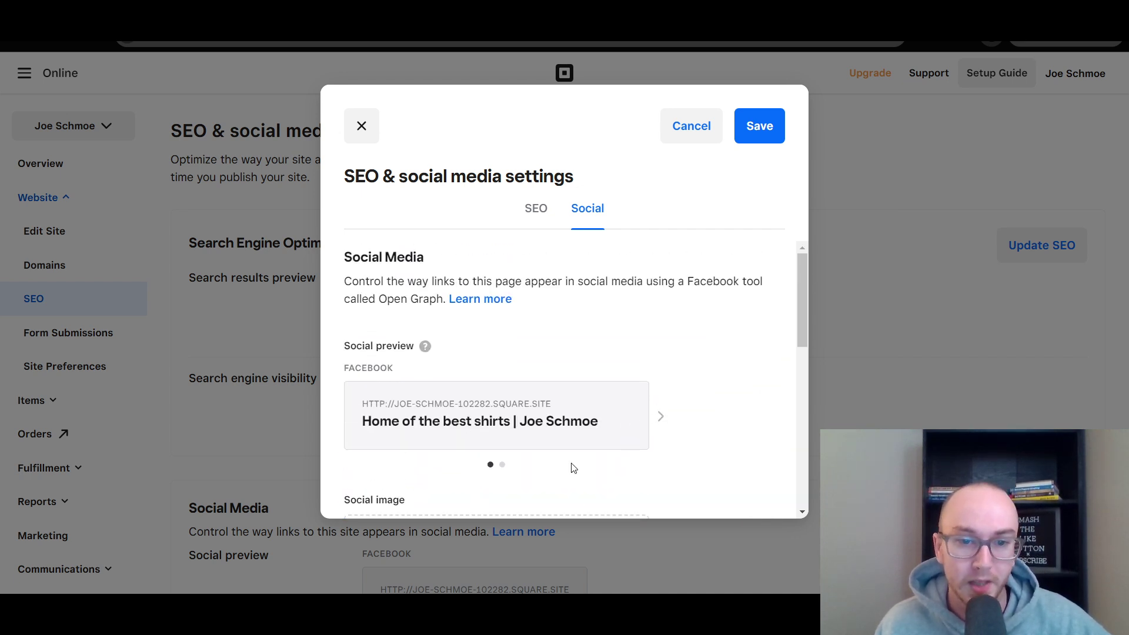
# Check the Twitter and Facebook share previews, then save the site SEO settings
pyautogui.click(668, 426)
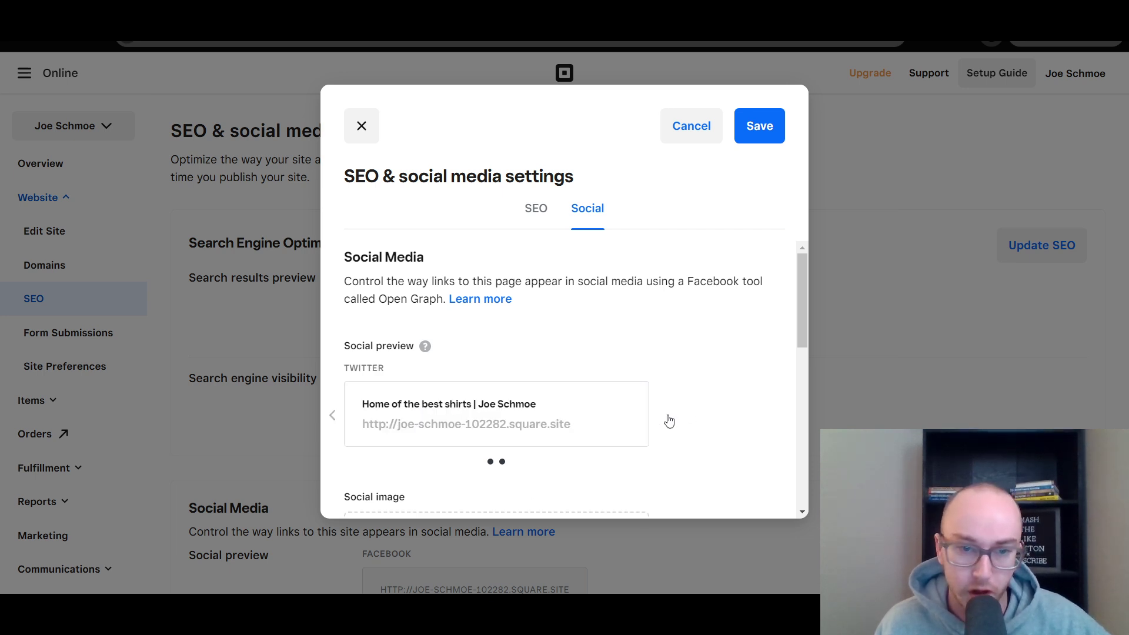
pyautogui.click(332, 418)
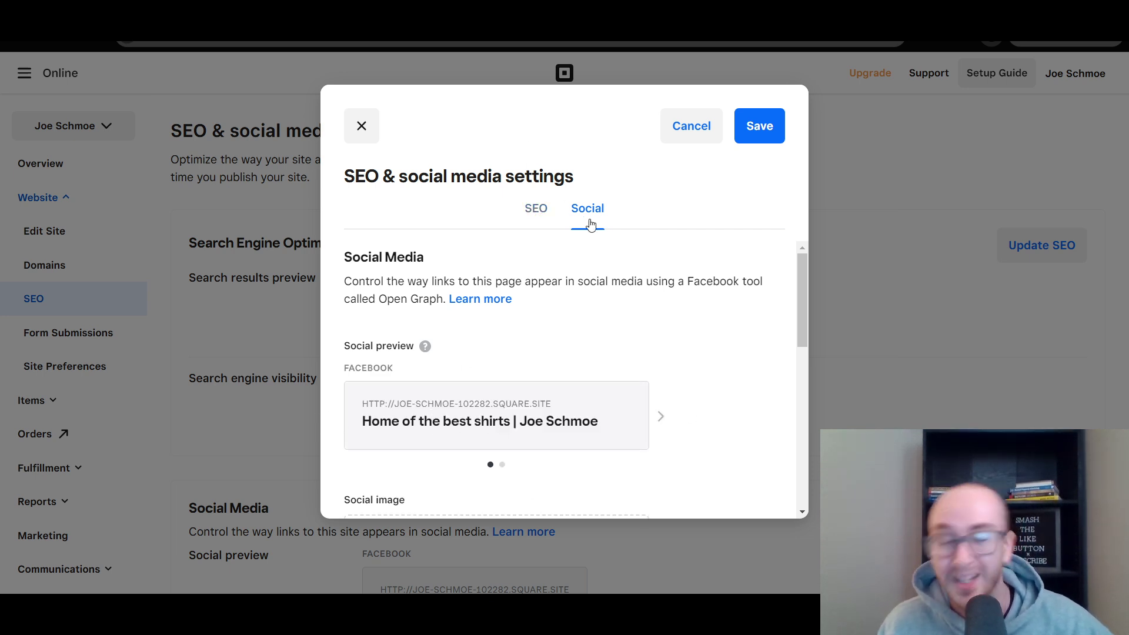
pyautogui.click(536, 211)
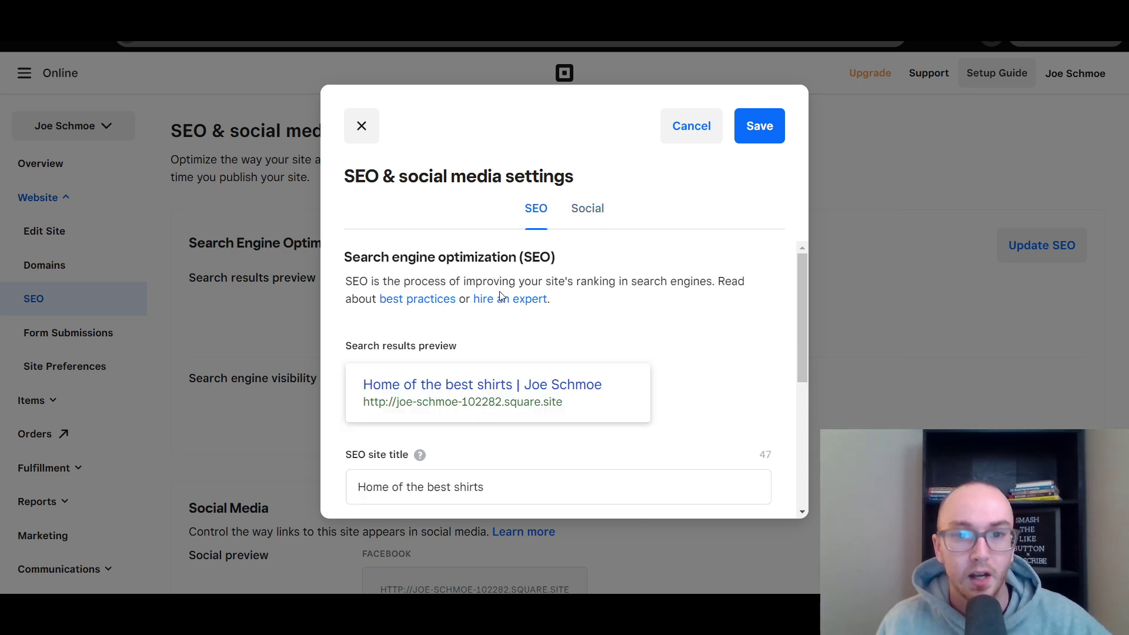
pyautogui.moveTo(346, 281); pyautogui.dragTo(671, 281)
pyautogui.click(703, 298)
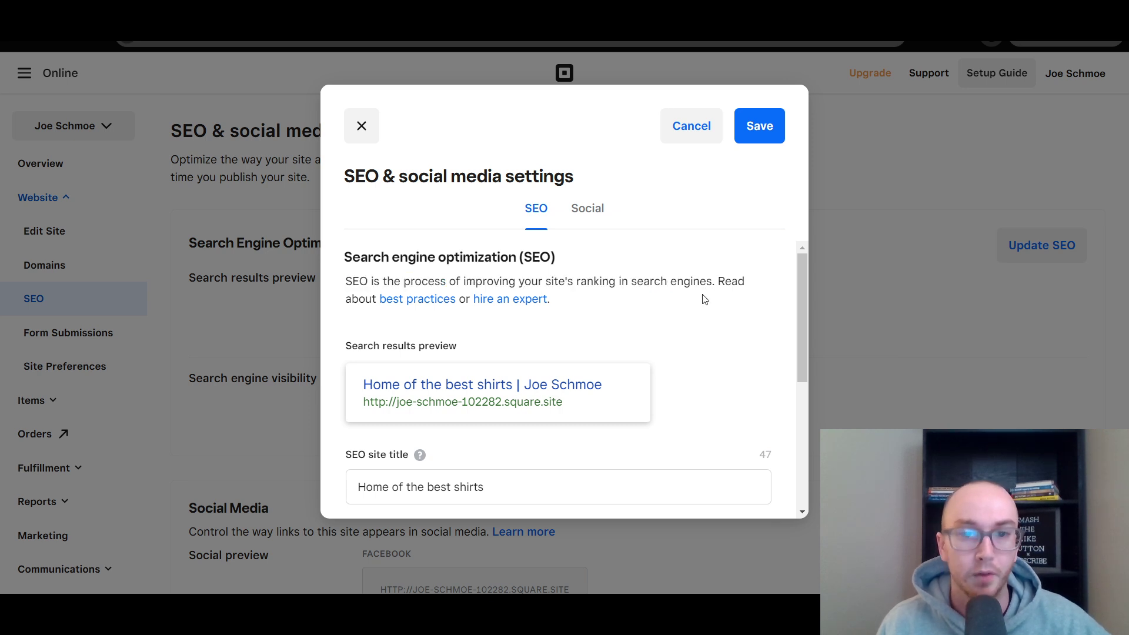
pyautogui.scroll(-3, 677, 382)
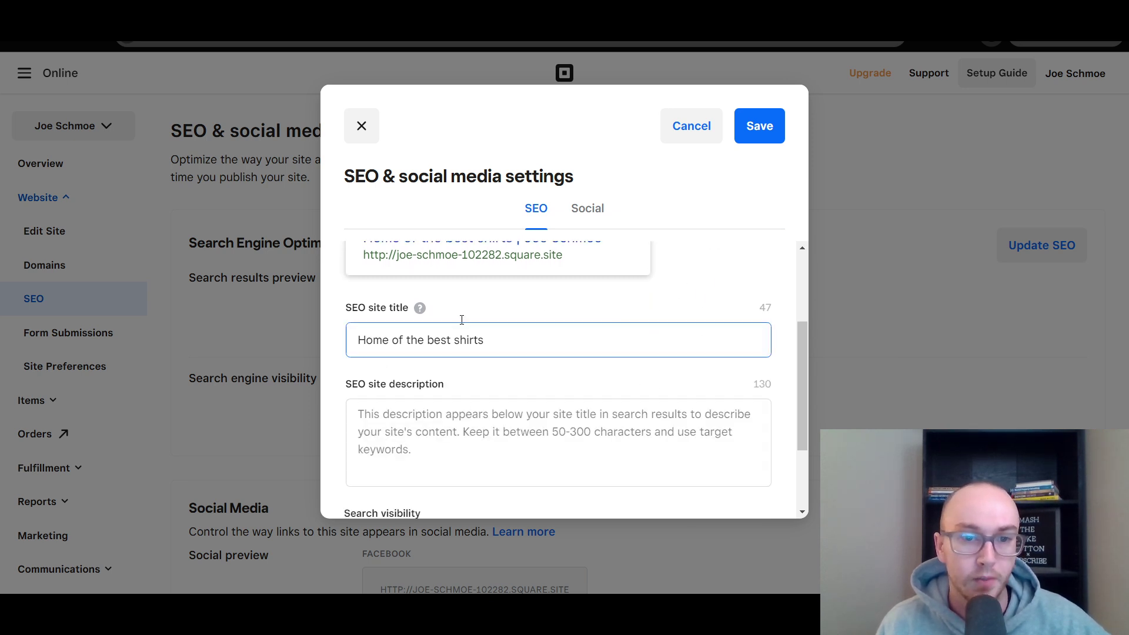
pyautogui.scroll(4, 647, 294)
pyautogui.click(760, 126)
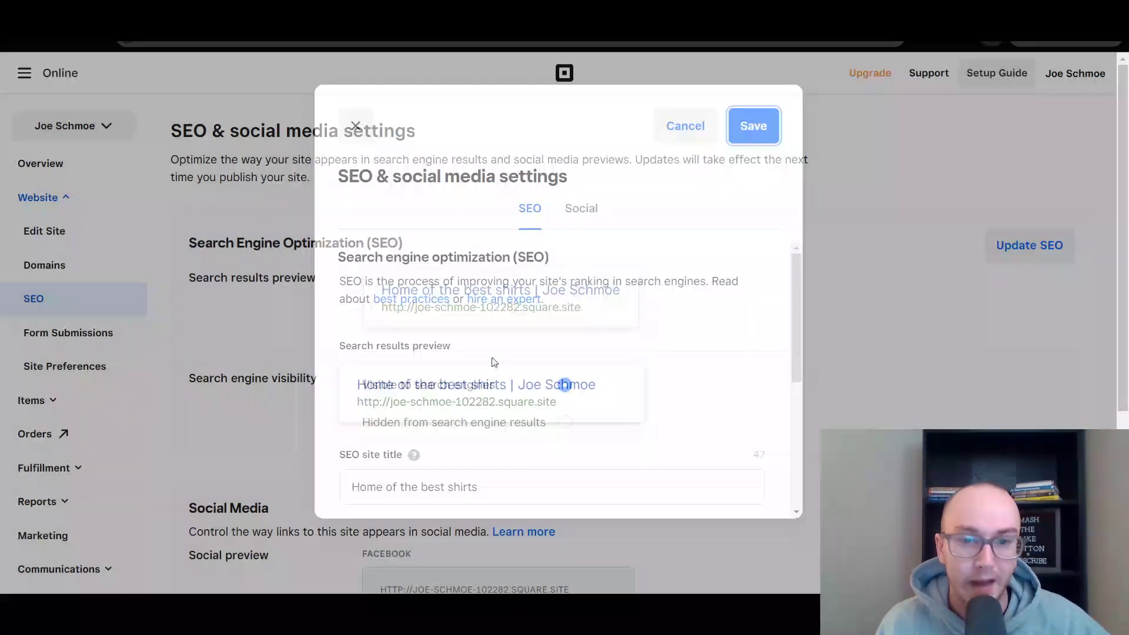
pyautogui.scroll(-3, 861, 276)
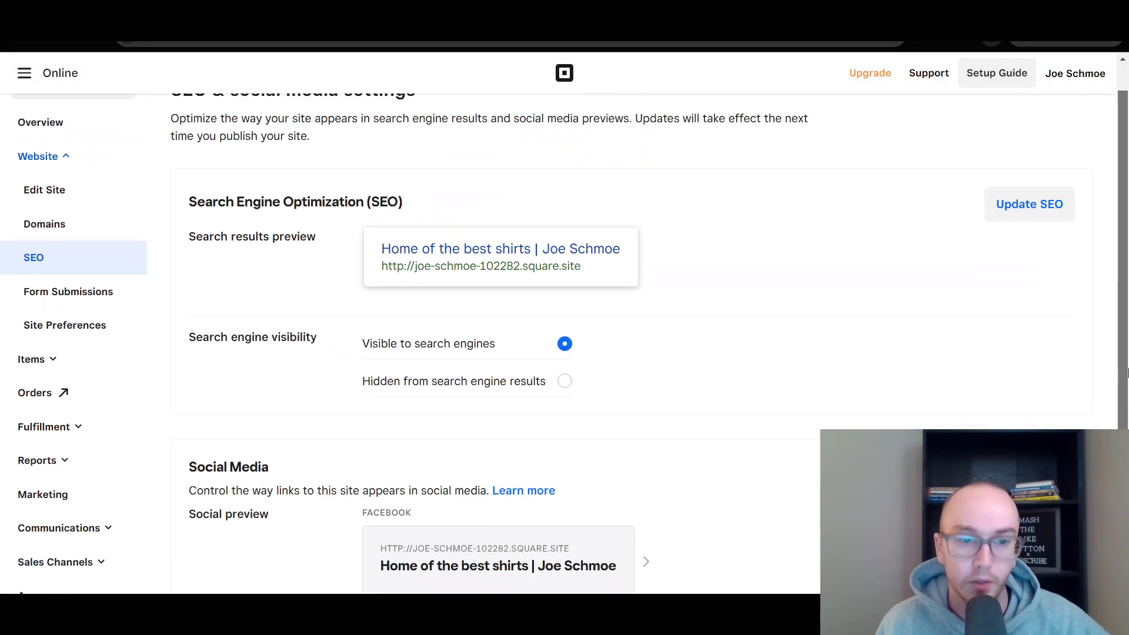
pyautogui.scroll(-5, 769, 580)
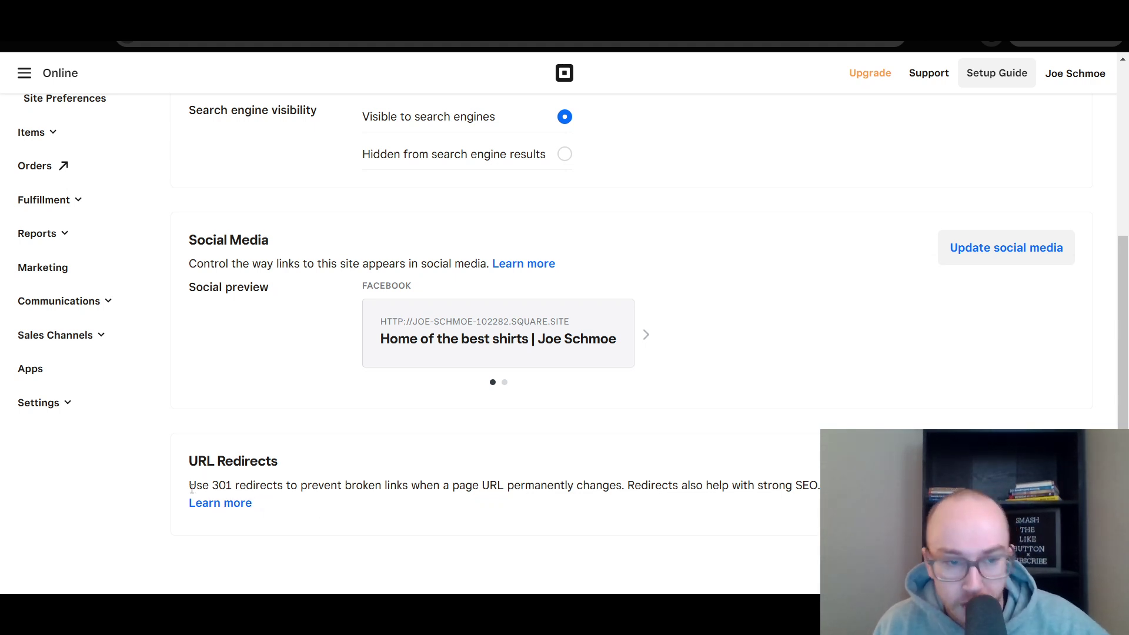
pyautogui.moveTo(190, 488); pyautogui.dragTo(254, 488)
pyautogui.click(255, 488)
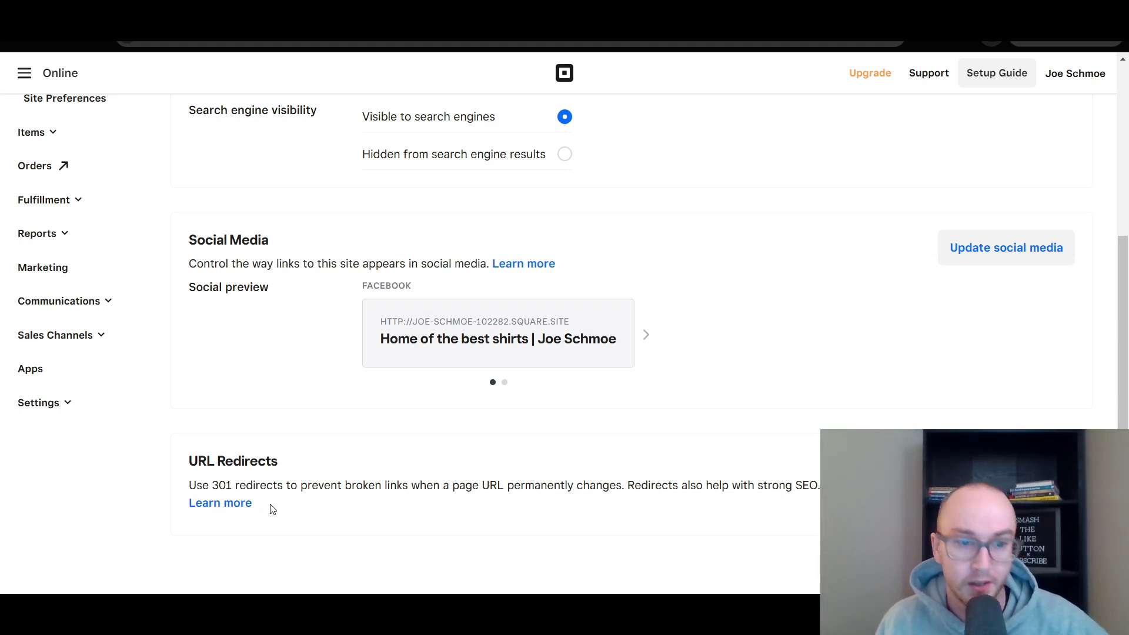
pyautogui.moveTo(189, 488); pyautogui.dragTo(257, 488)
pyautogui.click(330, 522)
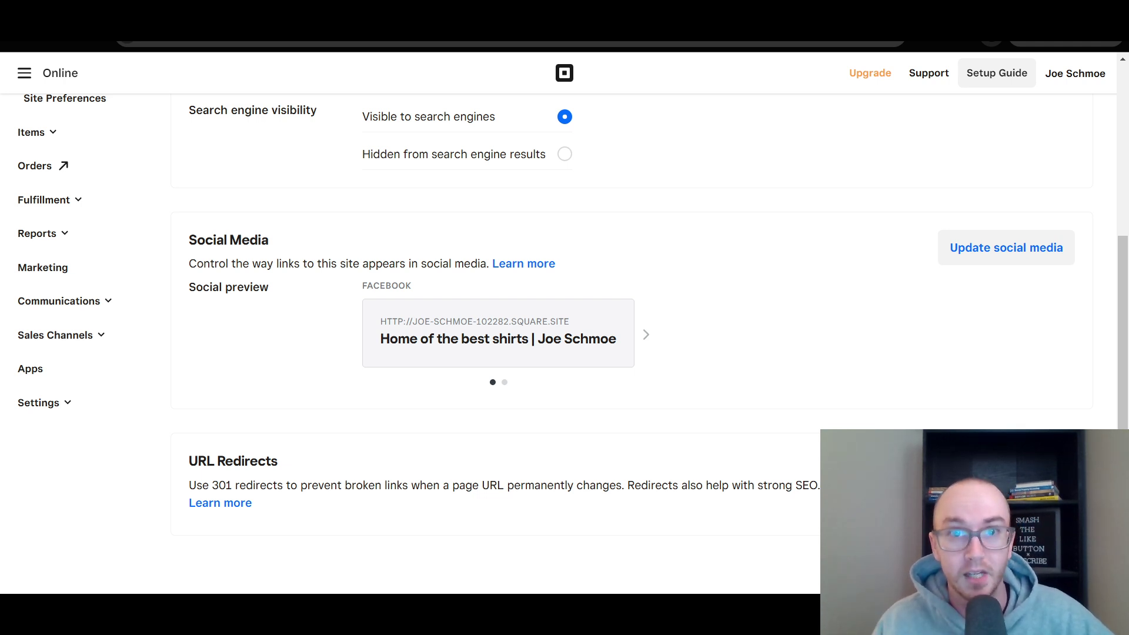
pyautogui.click(1006, 469)
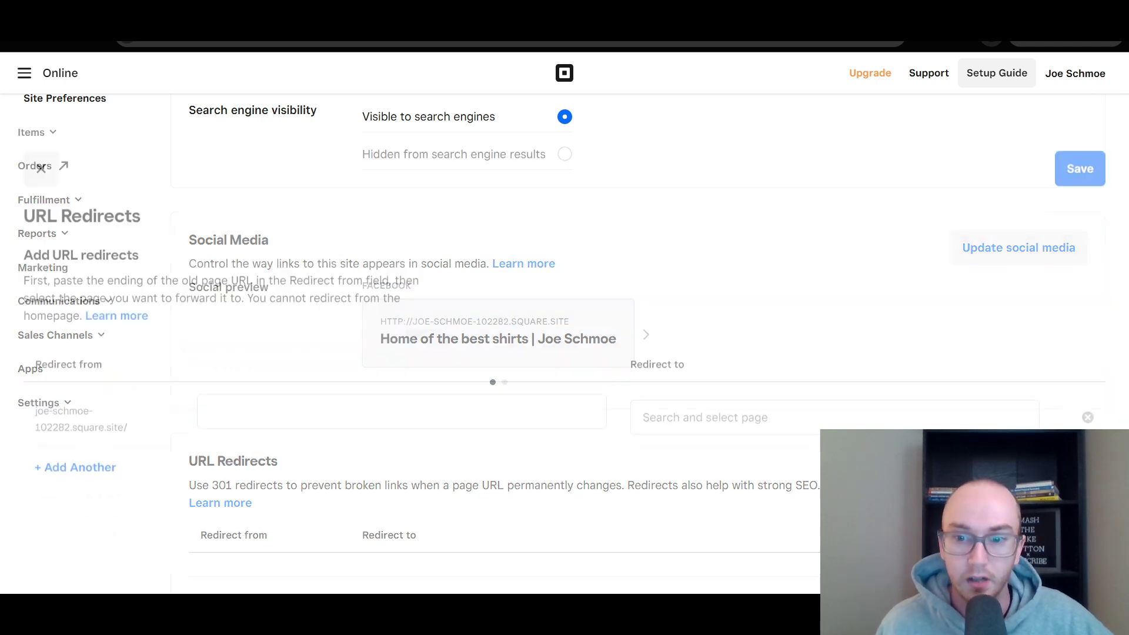
pyautogui.click(312, 353)
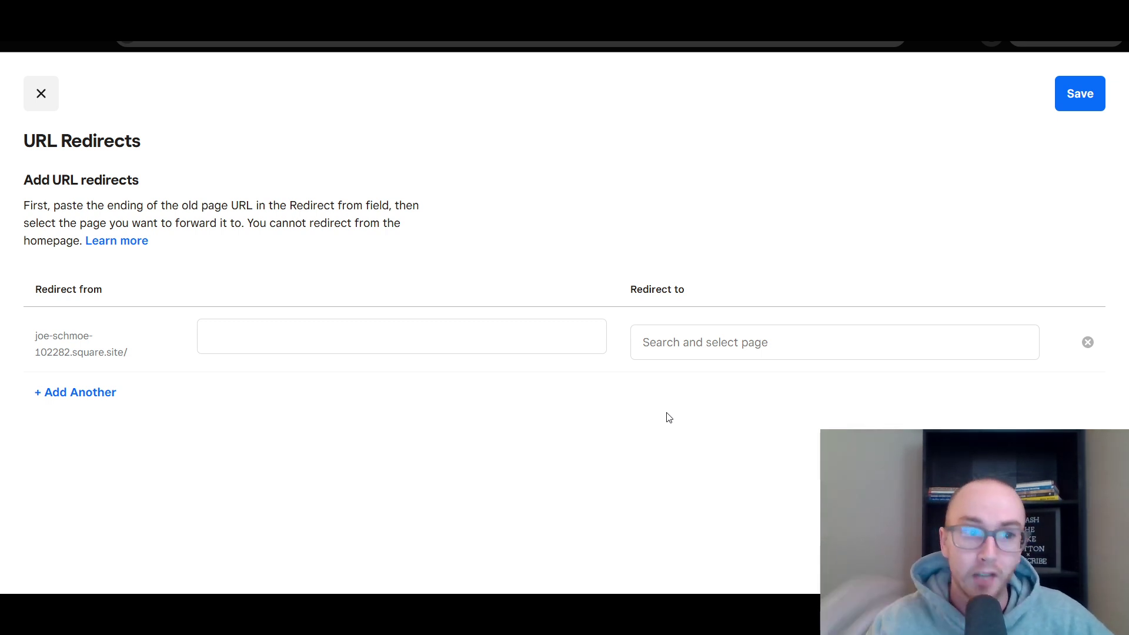
pyautogui.click(400, 335)
pyautogui.click(166, 367)
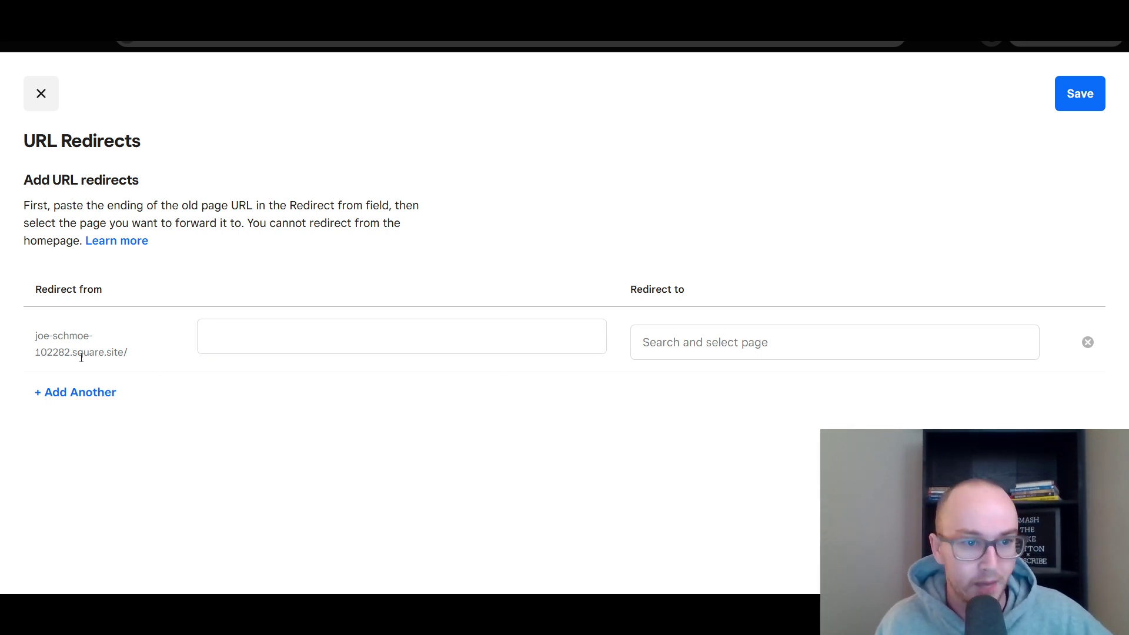
pyautogui.click(460, 324)
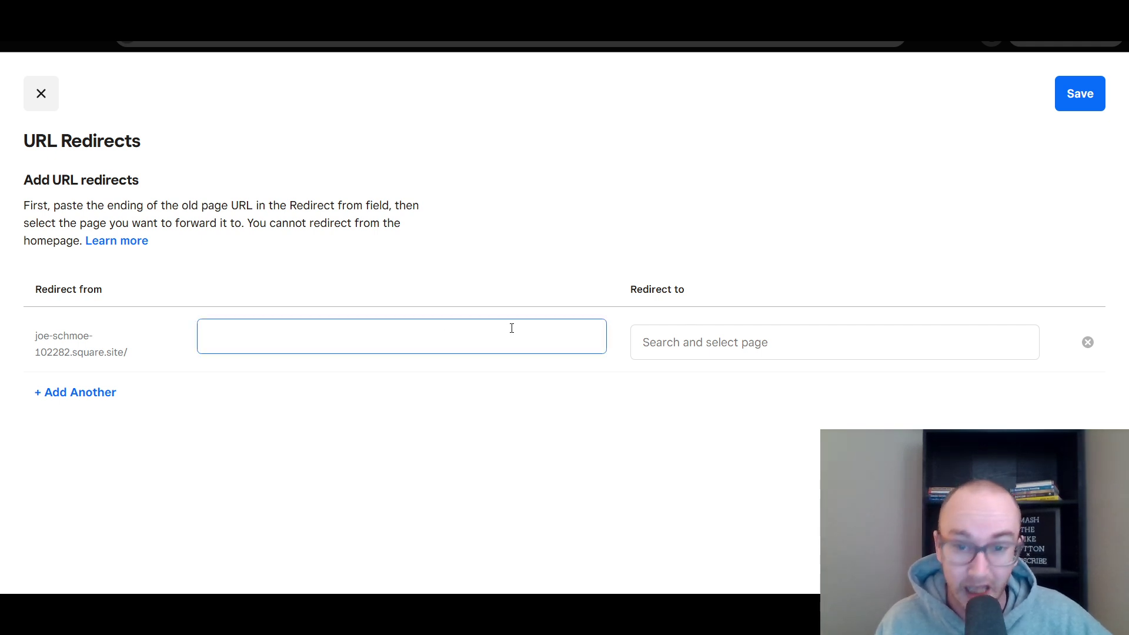
pyautogui.click(675, 337)
pyautogui.click(829, 378)
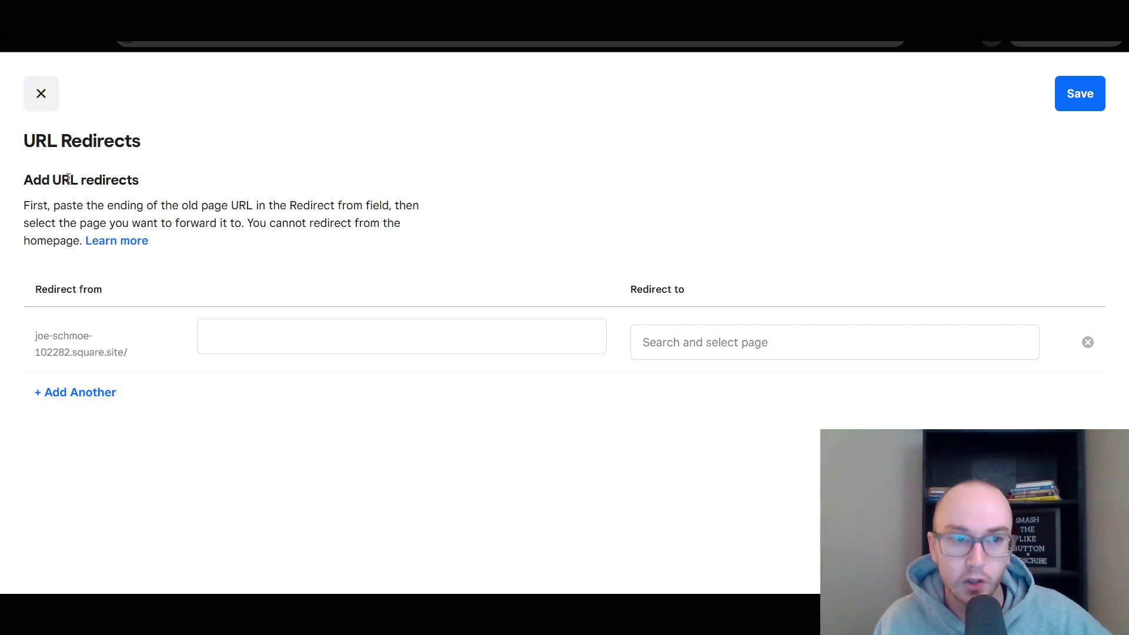
pyautogui.click(41, 93)
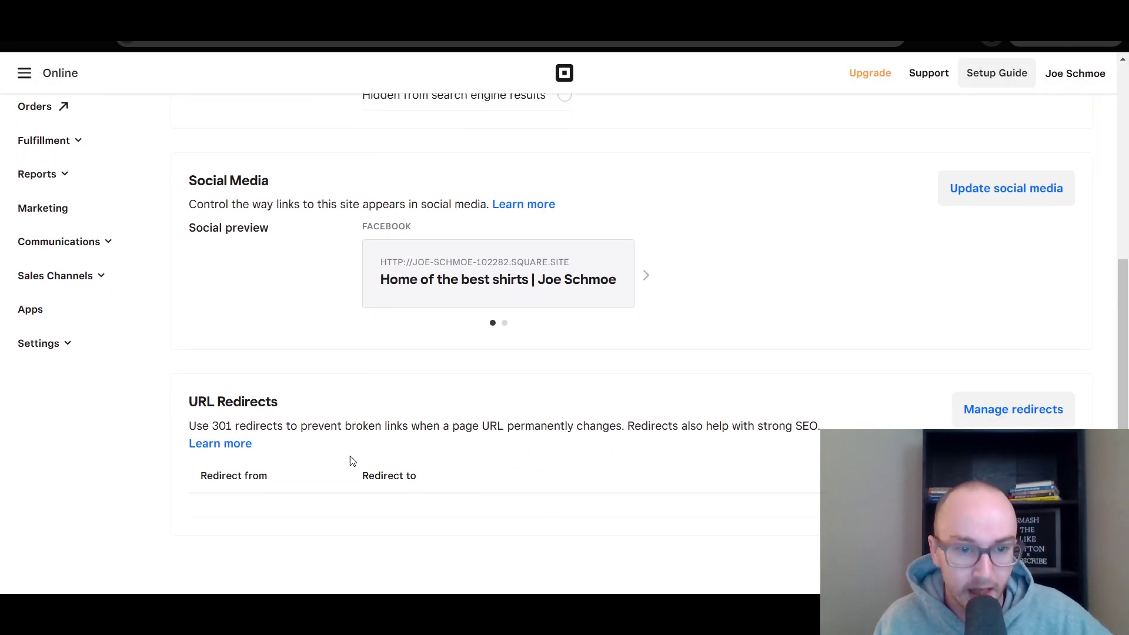
# Expand Items in the sidebar to show Site Items and Site Categories beside the SEO page
pyautogui.scroll(4, 549, 484)
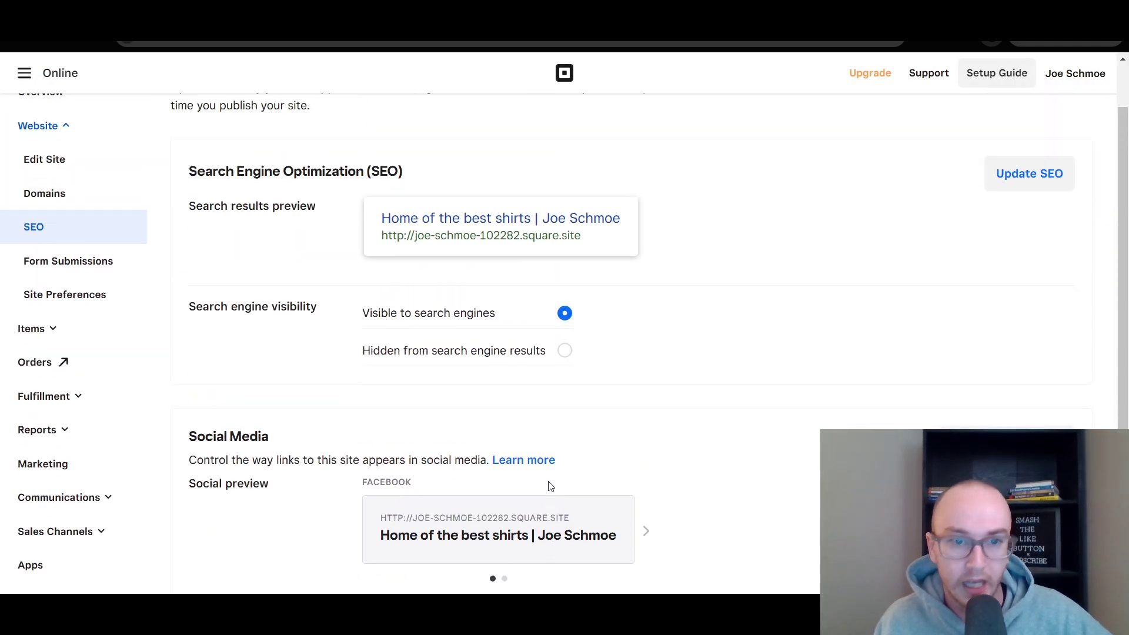
pyautogui.scroll(1, 550, 486)
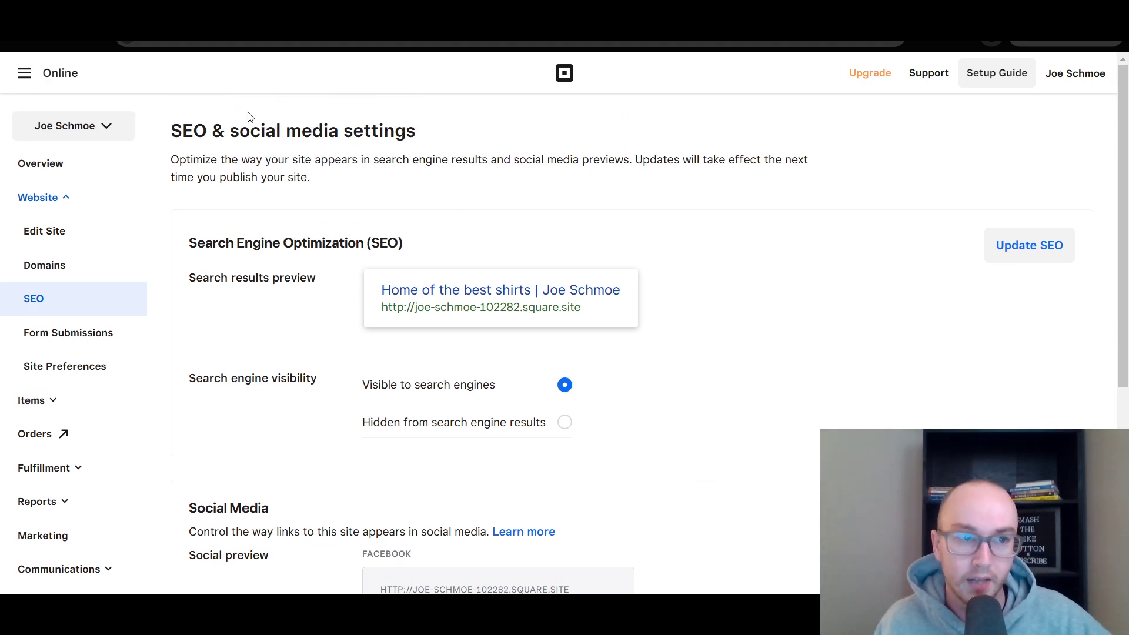
pyautogui.scroll(-3, 306, 465)
pyautogui.scroll(3, 296, 465)
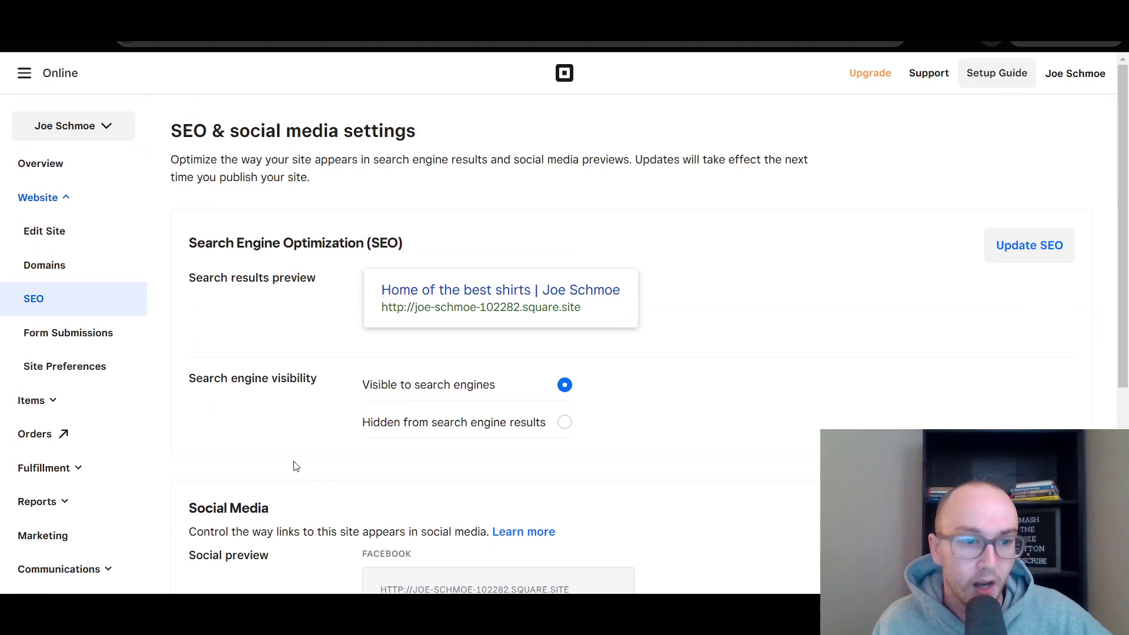
pyautogui.click(52, 399)
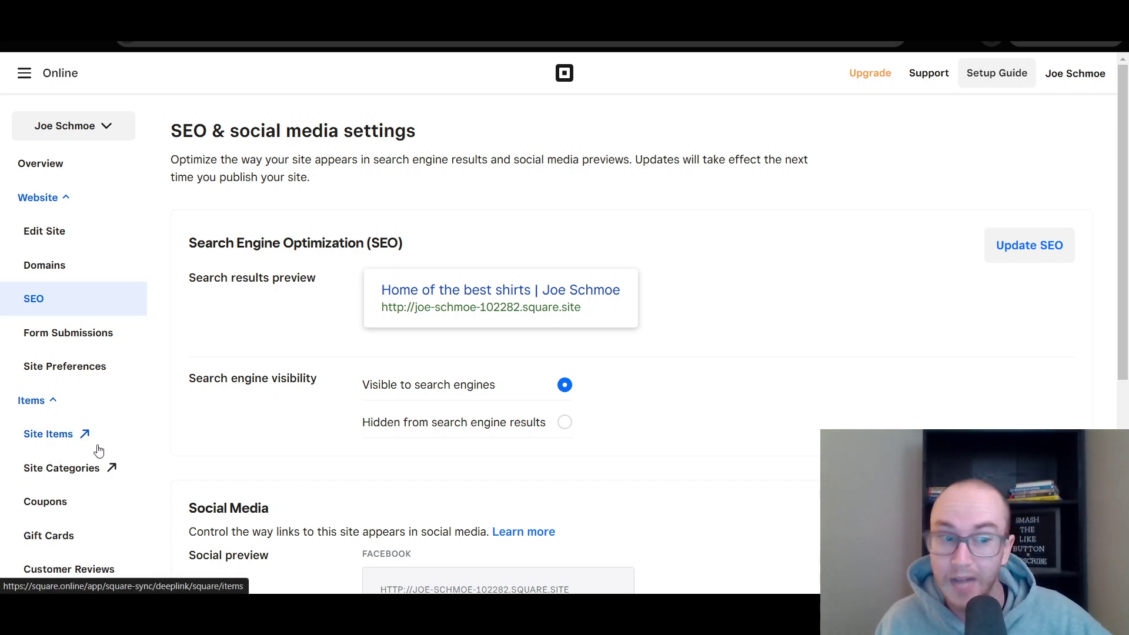
pyautogui.scroll(-1, 89, 452)
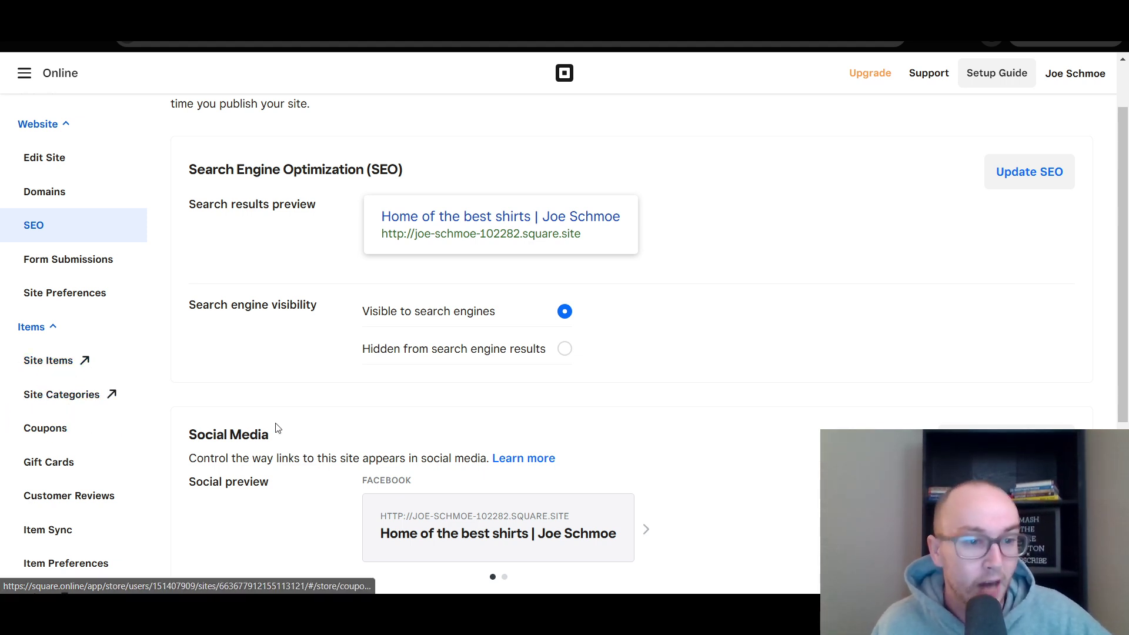
pyautogui.scroll(-1, 277, 428)
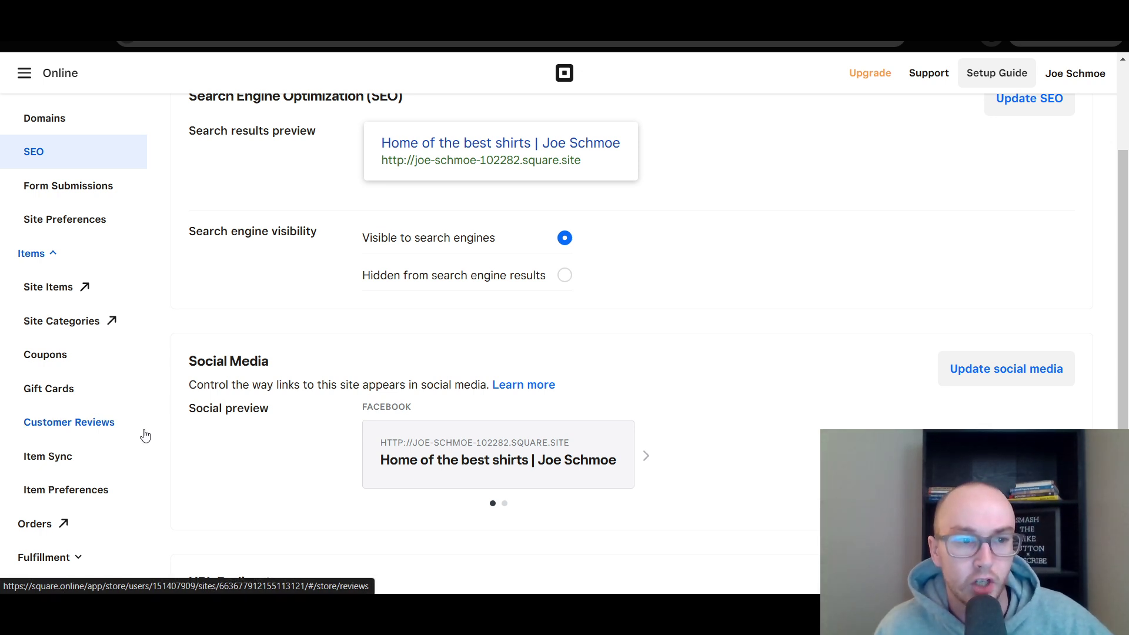
pyautogui.scroll(3, 324, 406)
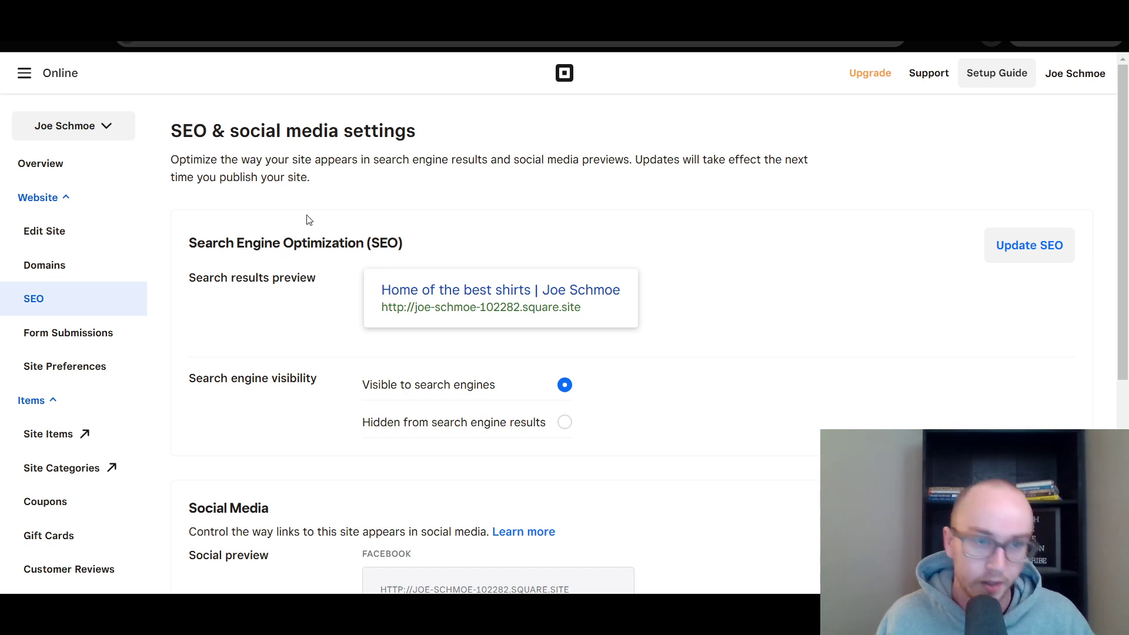
pyautogui.hotkey('ctrl', 'Tab')
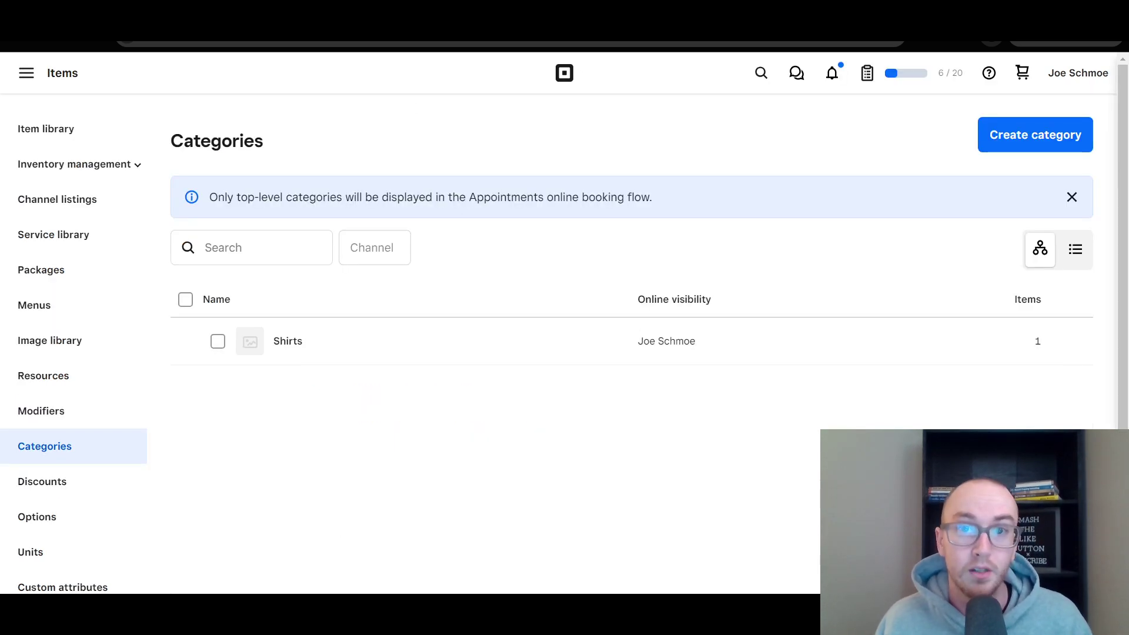
pyautogui.hotkey('ctrl', 'Tab')
pyautogui.click(619, 81)
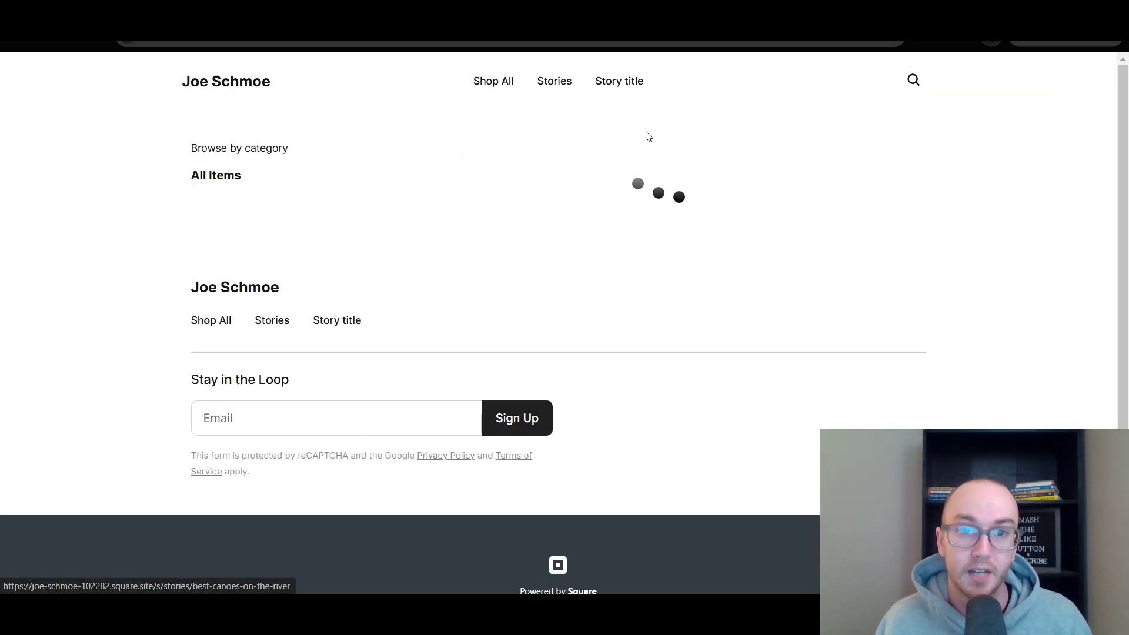
pyautogui.moveTo(1125, 188); pyautogui.dragTo(1123, 220)
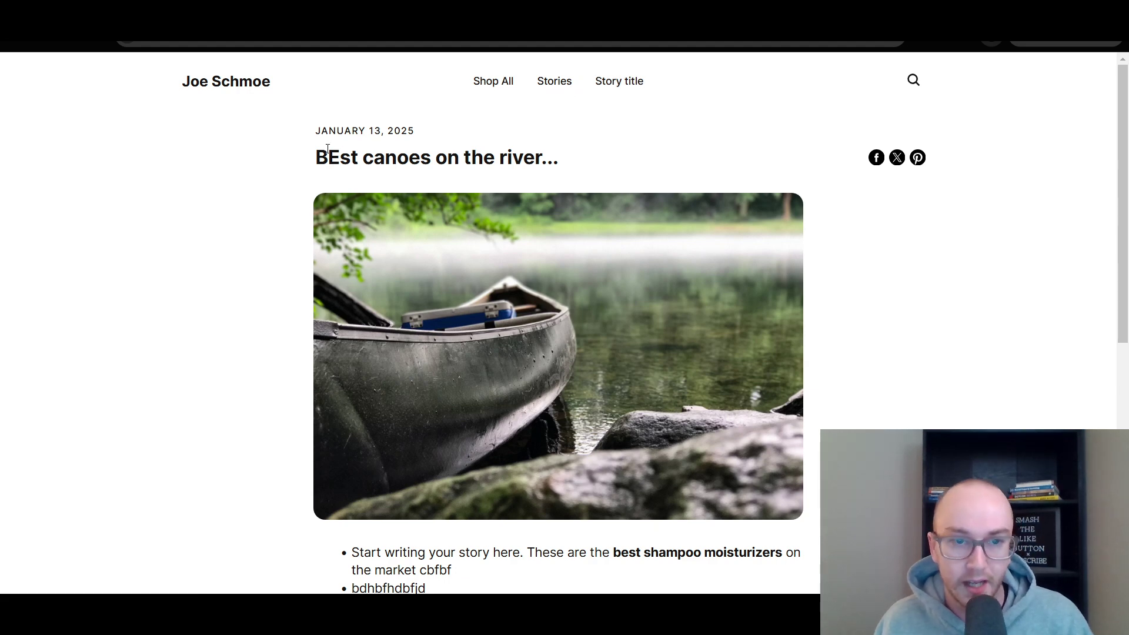
pyautogui.scroll(-4, 561, 382)
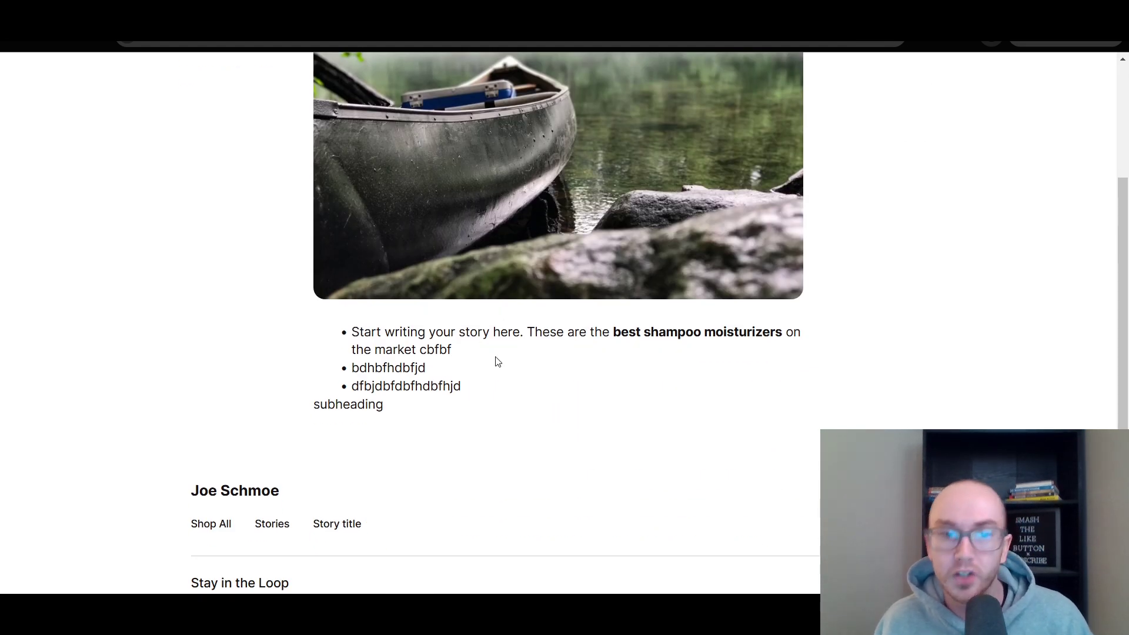
pyautogui.scroll(-1, 641, 438)
pyautogui.scroll(5, 635, 438)
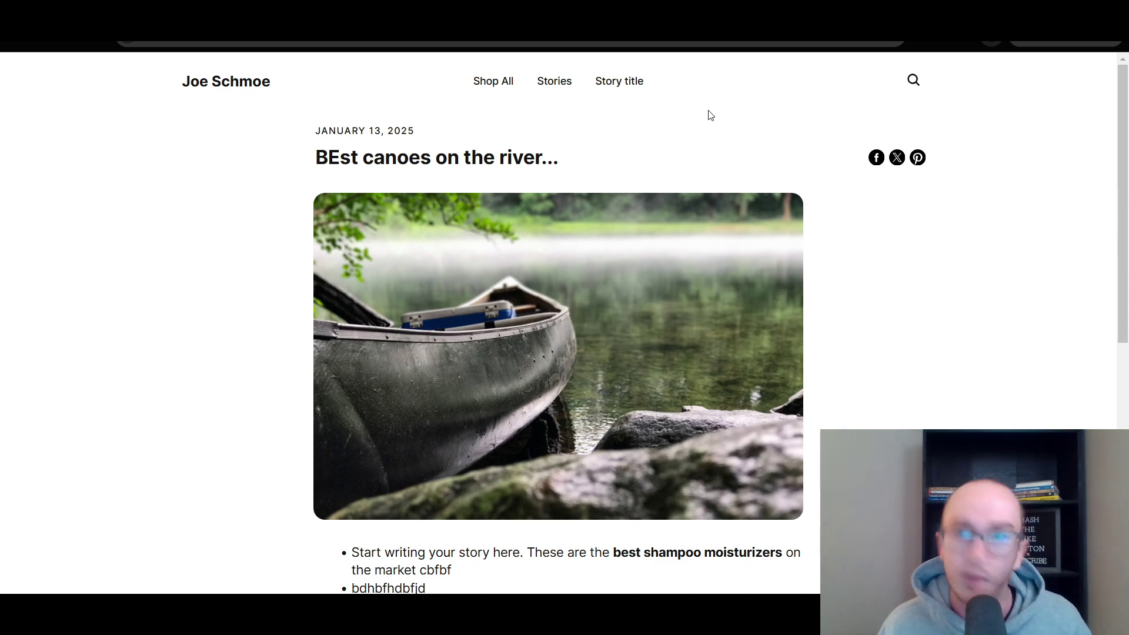
pyautogui.scroll(-2, 656, 165)
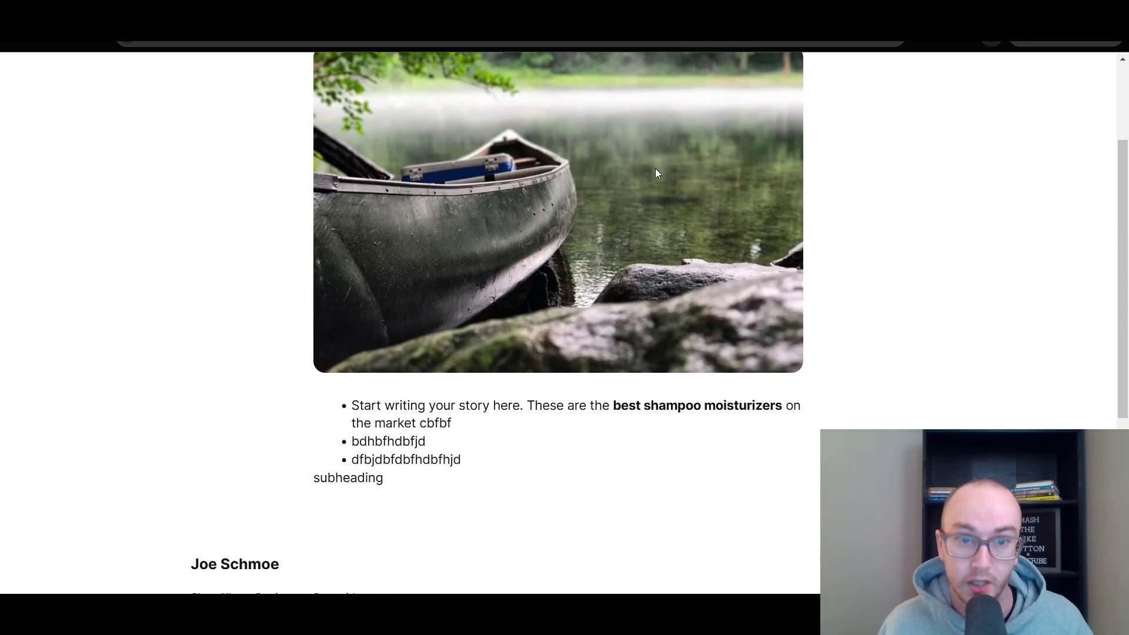
pyautogui.scroll(2, 420, 231)
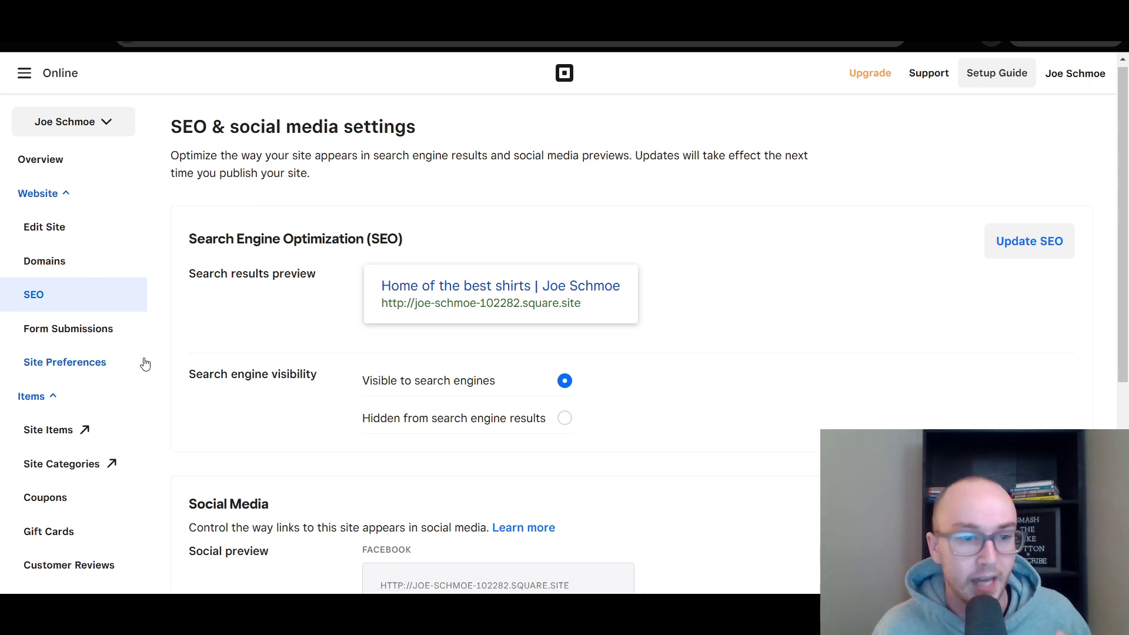
# Close the extra browser tabs to get back to the Square Dashboard home page
pyautogui.scroll(-6, 141, 363)
pyautogui.scroll(6, 144, 365)
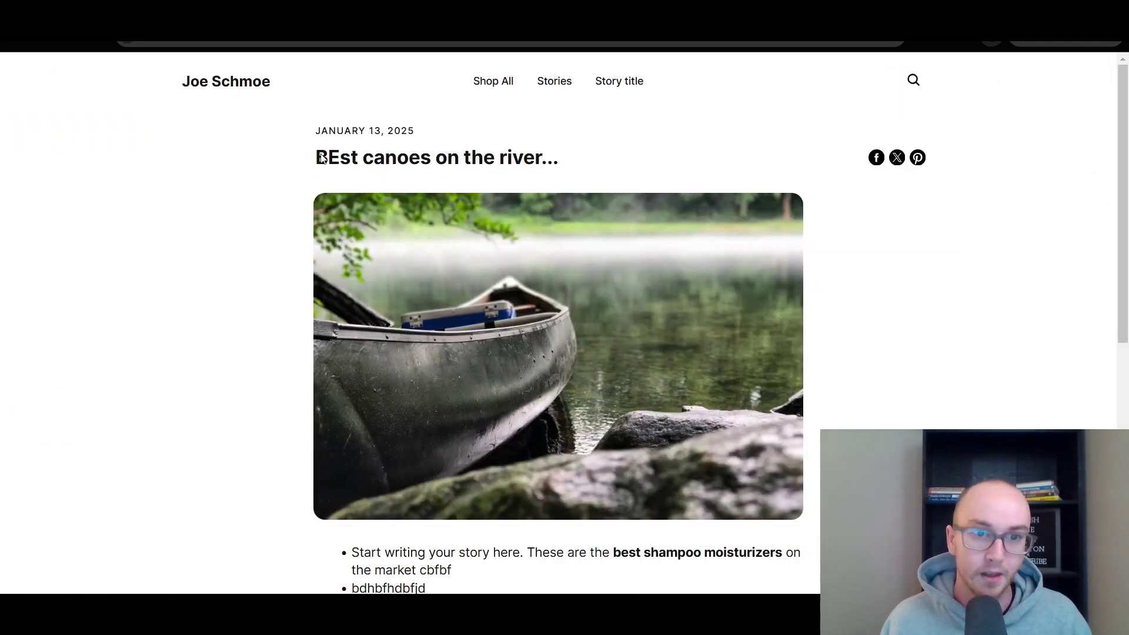
pyautogui.scroll(-3, 640, 242)
pyautogui.scroll(-1, 641, 247)
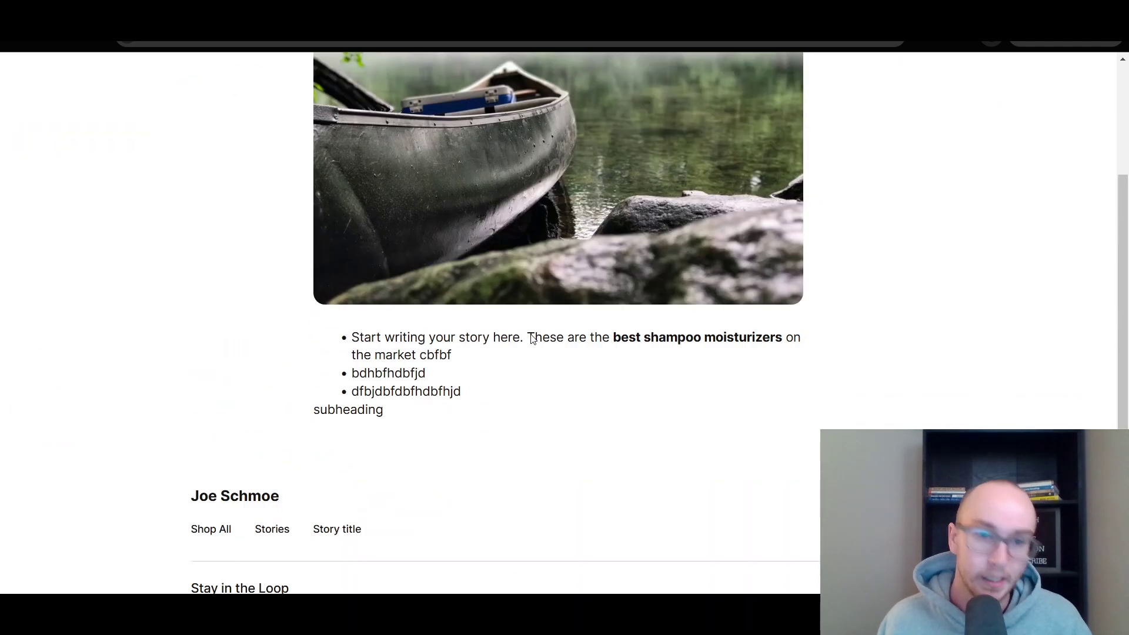
pyautogui.scroll(4, 536, 262)
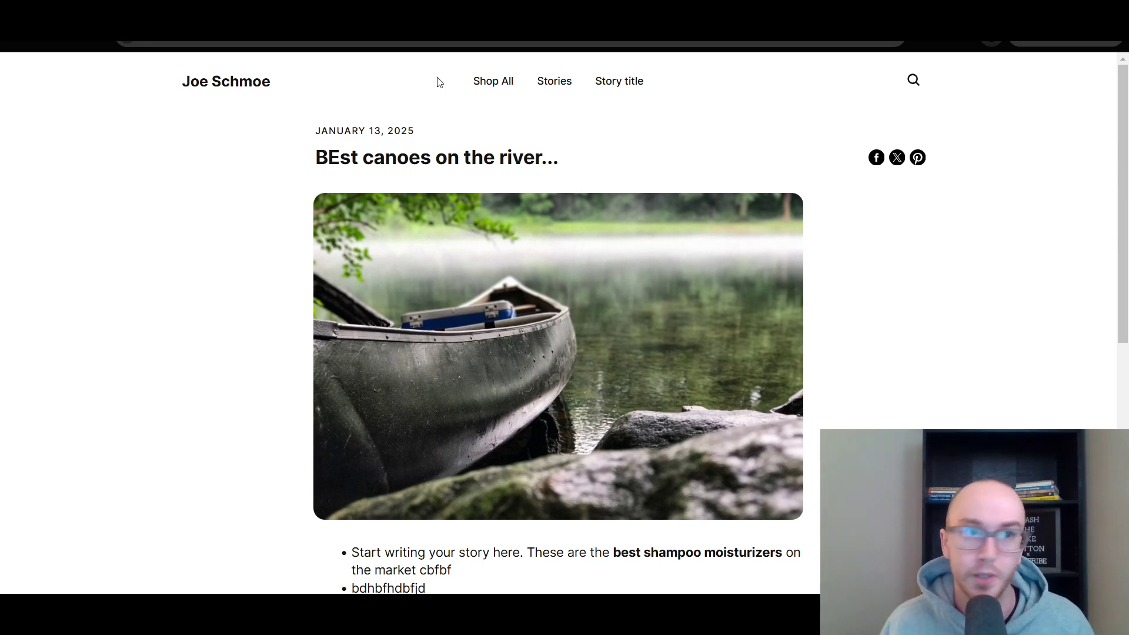
pyautogui.hotkey('ctrl', 'w')
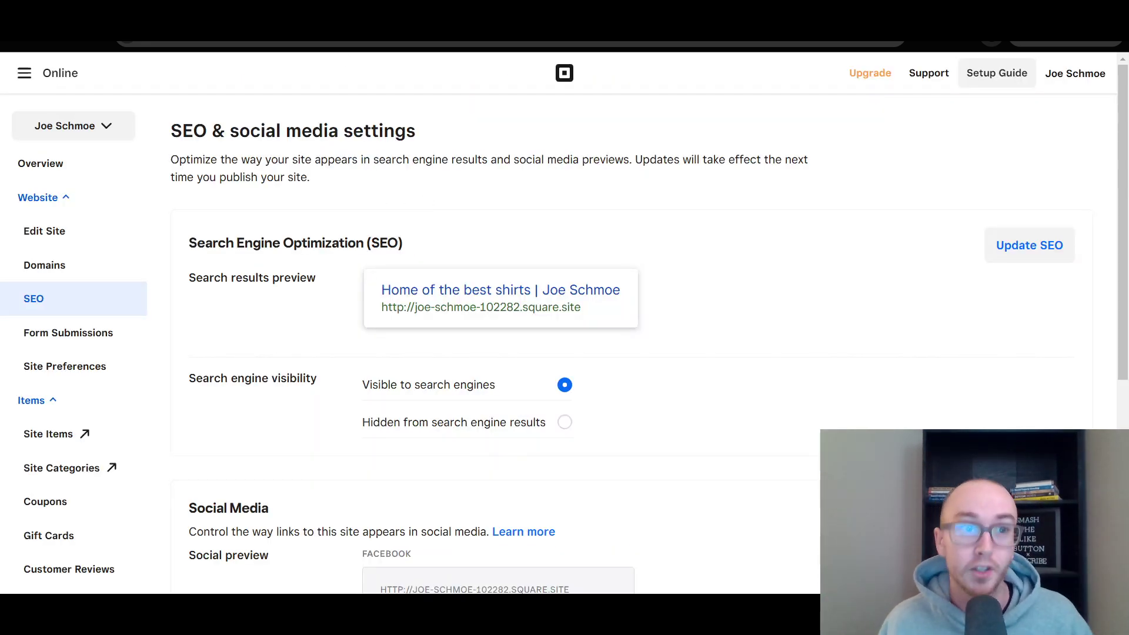
pyautogui.hotkey('ctrl', 'w')
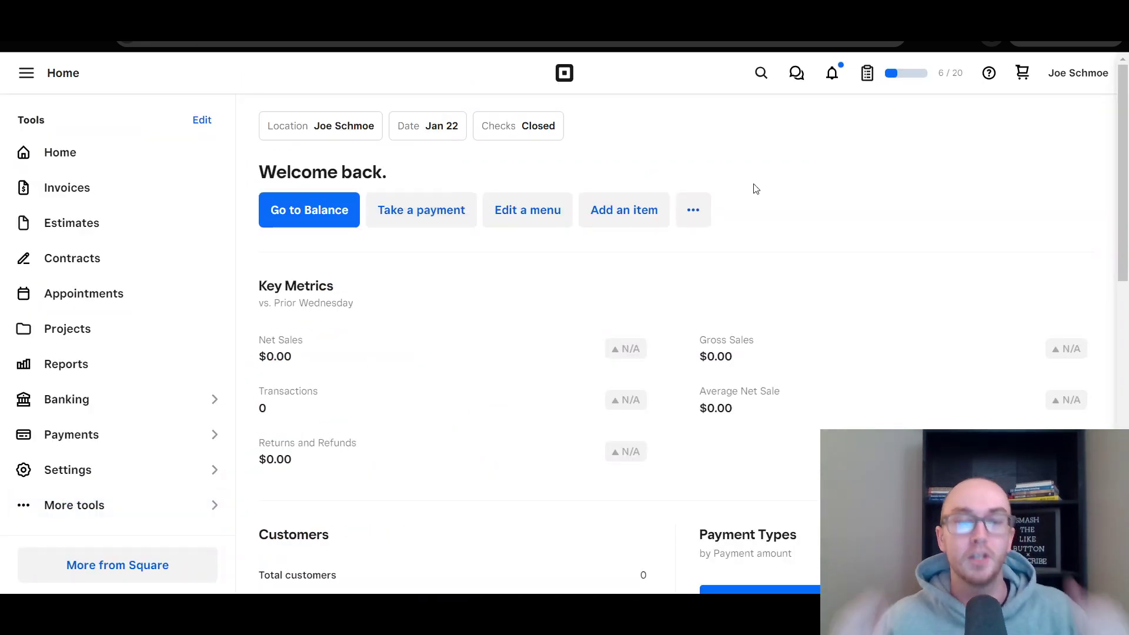